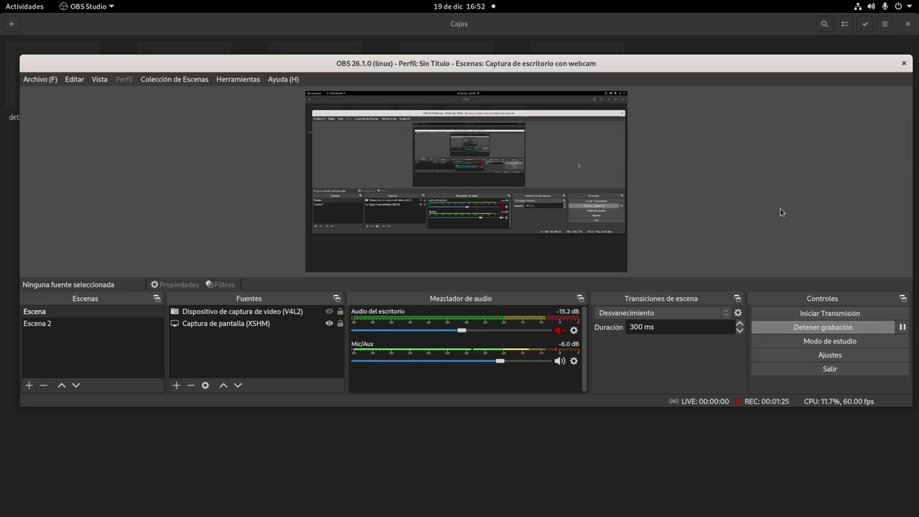
Check the disk space of the mounted file systems in the system monitor, and close it.
{"action": "mouse_move", "coordinate": [2, 1]}
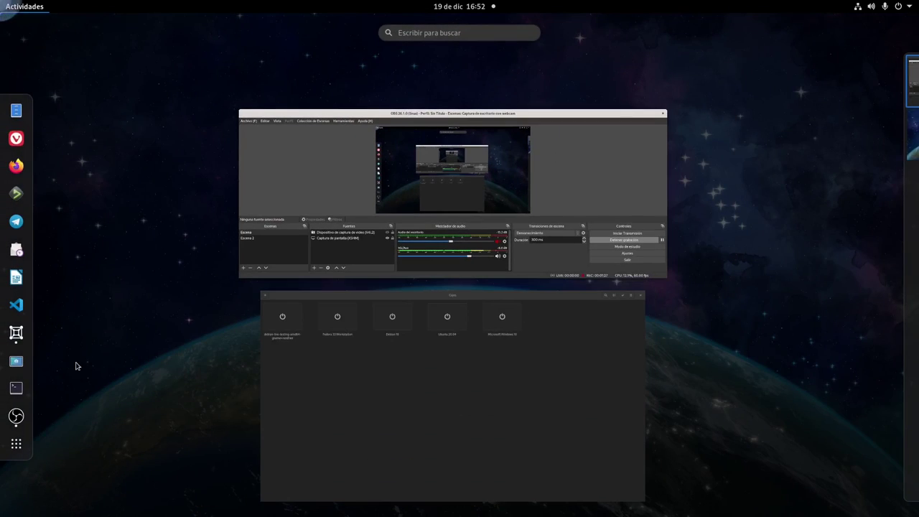
{"action": "left_click", "coordinate": [18, 445]}
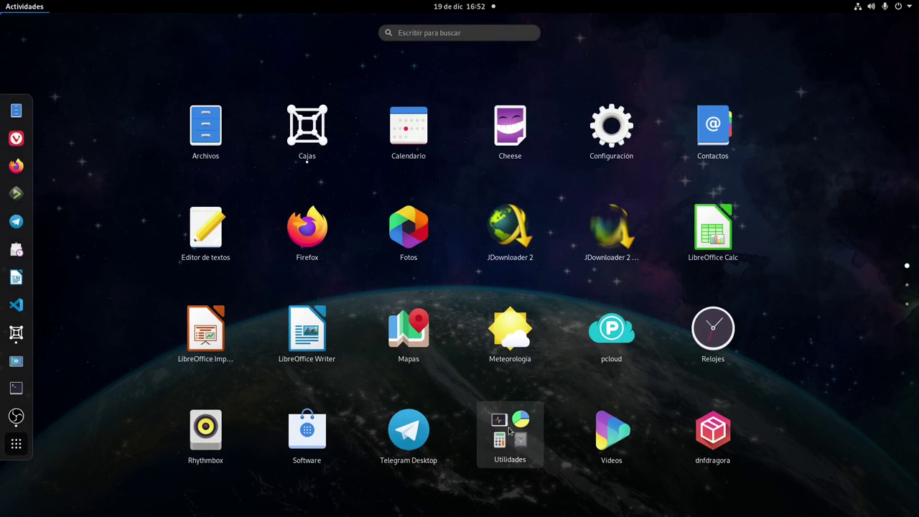
{"action": "left_click", "coordinate": [509, 431]}
{"action": "left_click", "coordinate": [375, 192]}
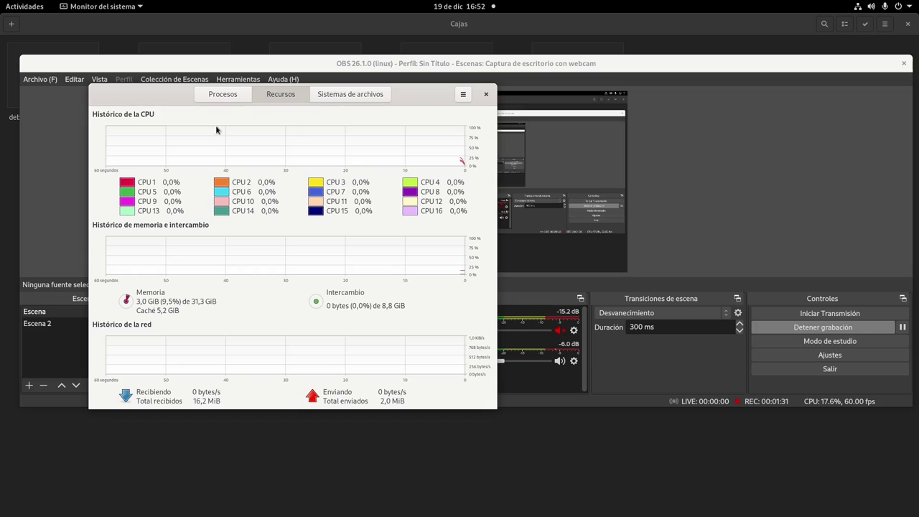
{"action": "left_click", "coordinate": [336, 95]}
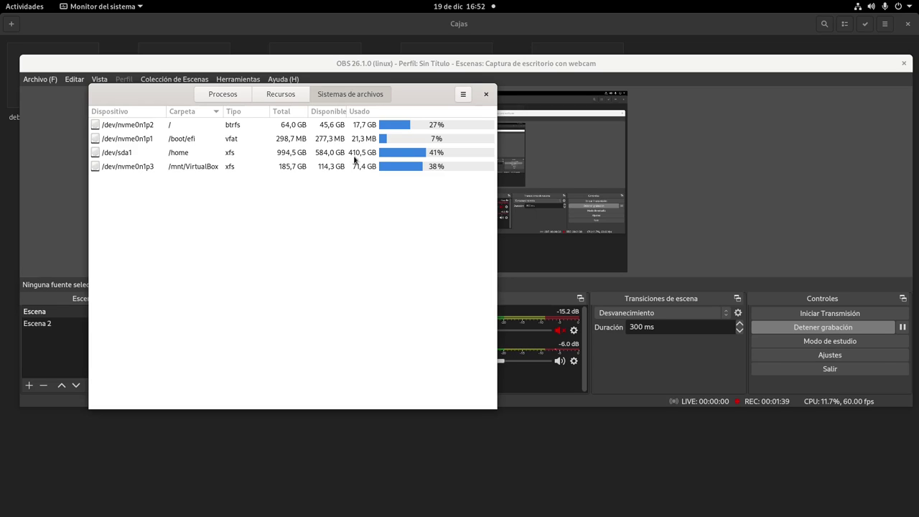
{"action": "left_click", "coordinate": [485, 95]}
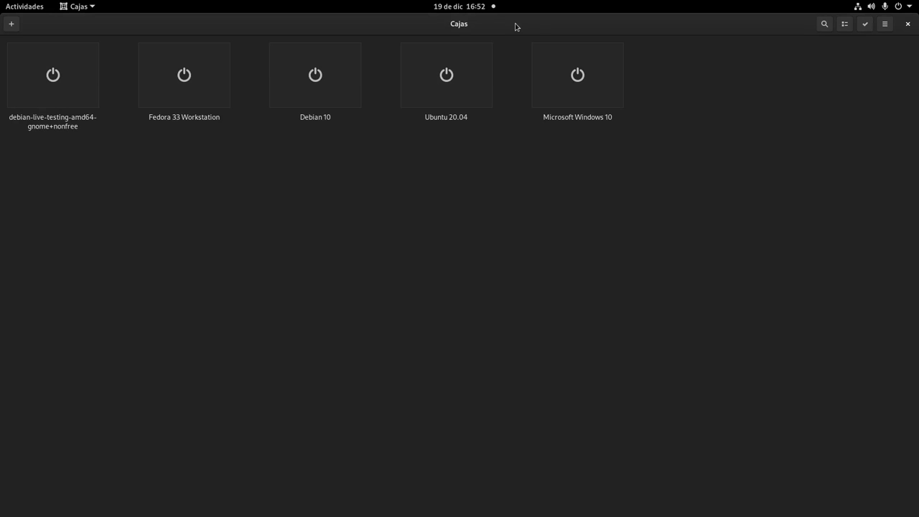
Hide OBS Studio and start a new virtual machine in Cajas from the featured Fedora 33 Workstation x86_64 Live download.
{"action": "key", "text": "super+h"}
{"action": "left_click", "coordinate": [10, 26]}
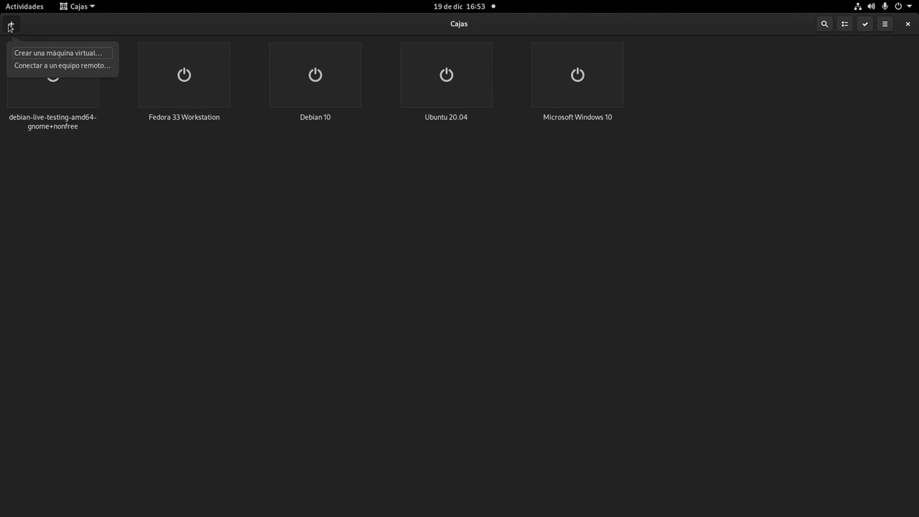
{"action": "left_click", "coordinate": [42, 56]}
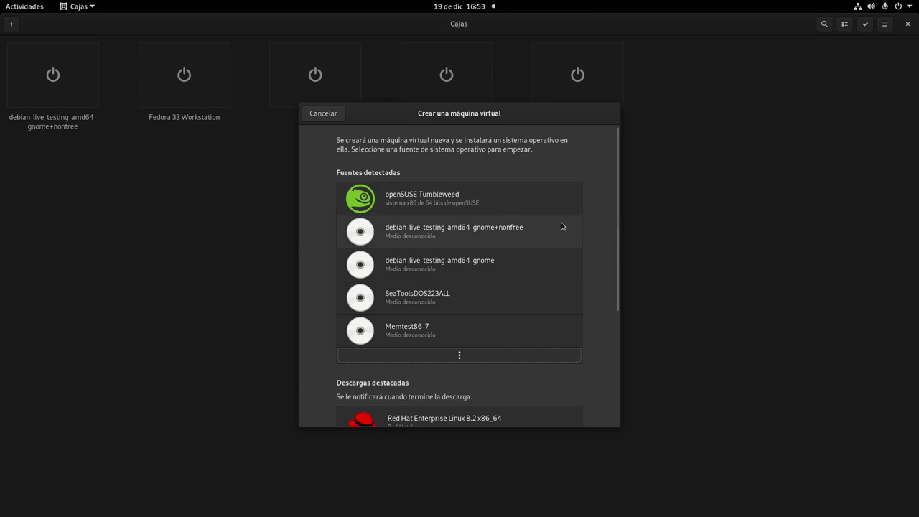
{"action": "scroll", "coordinate": [608, 215], "scroll_direction": "down", "scroll_amount": 3}
{"action": "scroll", "coordinate": [607, 215], "scroll_direction": "down", "scroll_amount": 2}
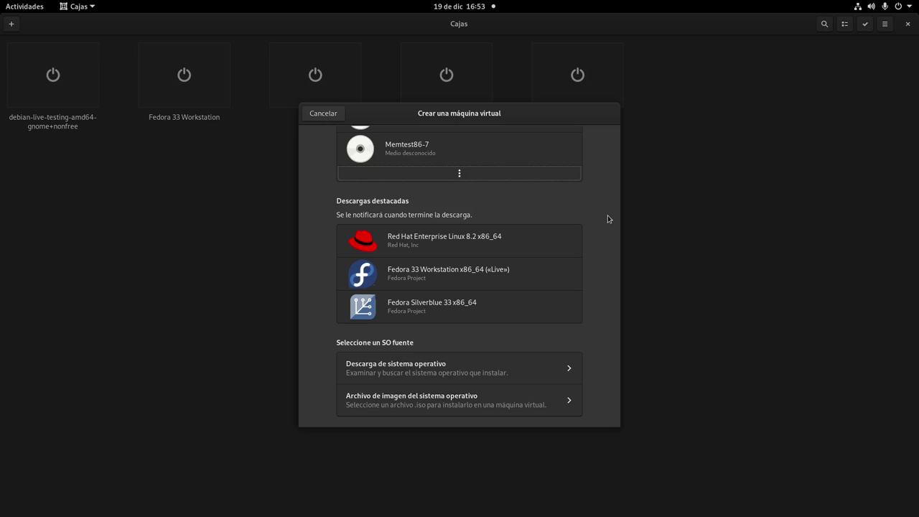
{"action": "left_click", "coordinate": [500, 276]}
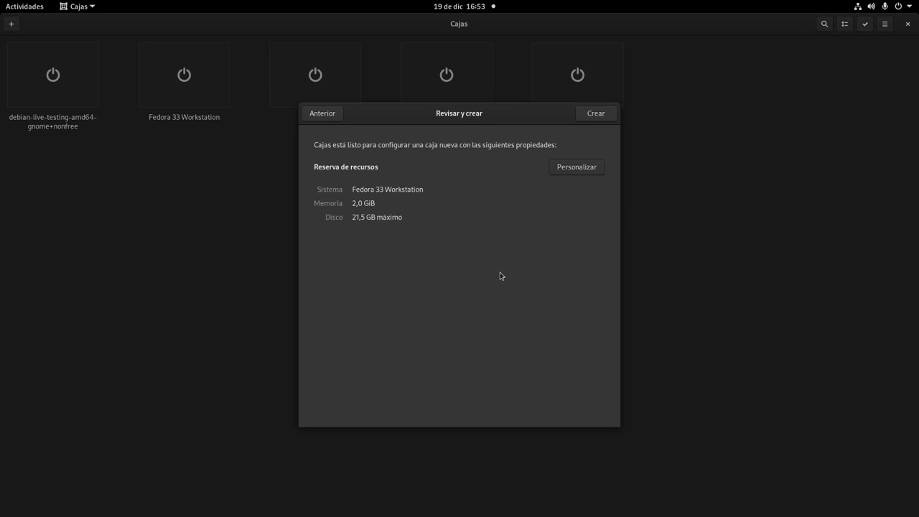
Customize the new machine with 6.0 GiB of memory and a 50.0 GB maximum disk size, and create it.
{"action": "left_click", "coordinate": [572, 172]}
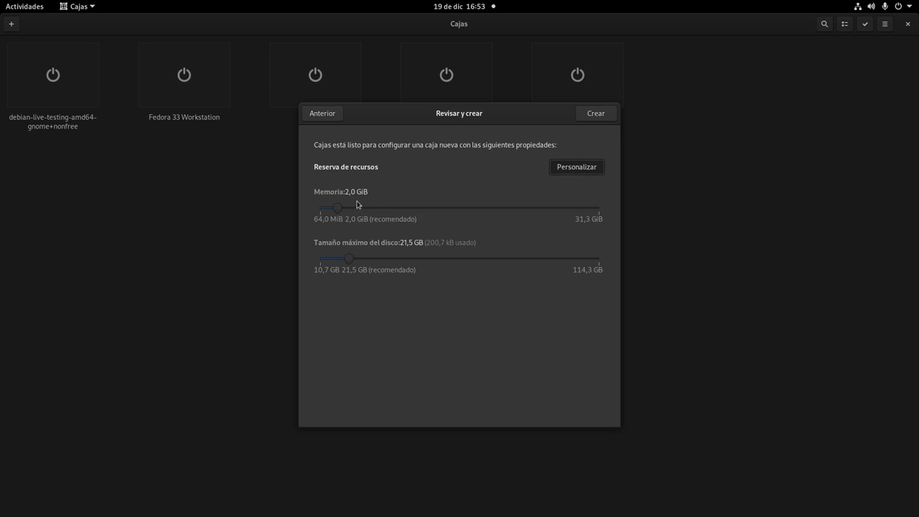
{"action": "left_click_drag", "start_coordinate": [339, 212], "coordinate": [375, 211]}
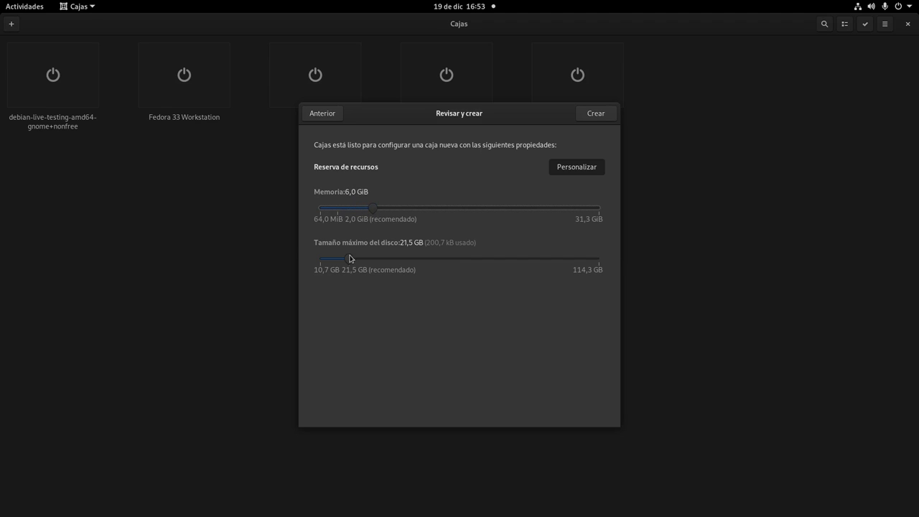
{"action": "left_click_drag", "start_coordinate": [350, 263], "coordinate": [427, 263]}
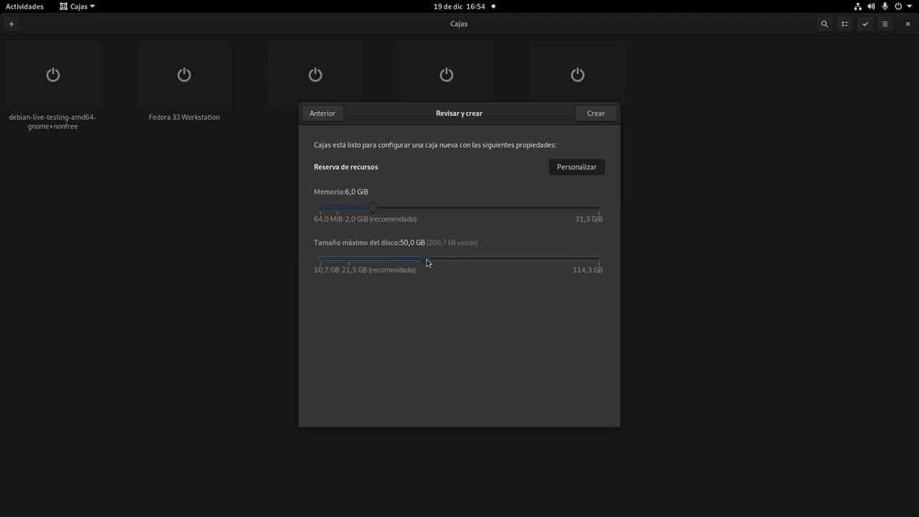
{"action": "left_click", "coordinate": [595, 115]}
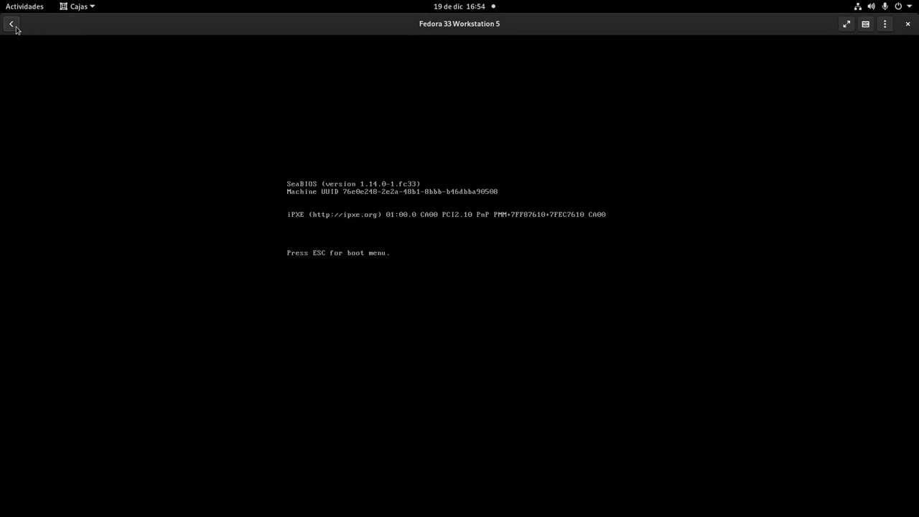
Return to the machine overview and force the newly created Fedora 33 Workstation machine to shut down.
{"action": "left_click", "coordinate": [11, 24]}
{"action": "right_click", "coordinate": [44, 75]}
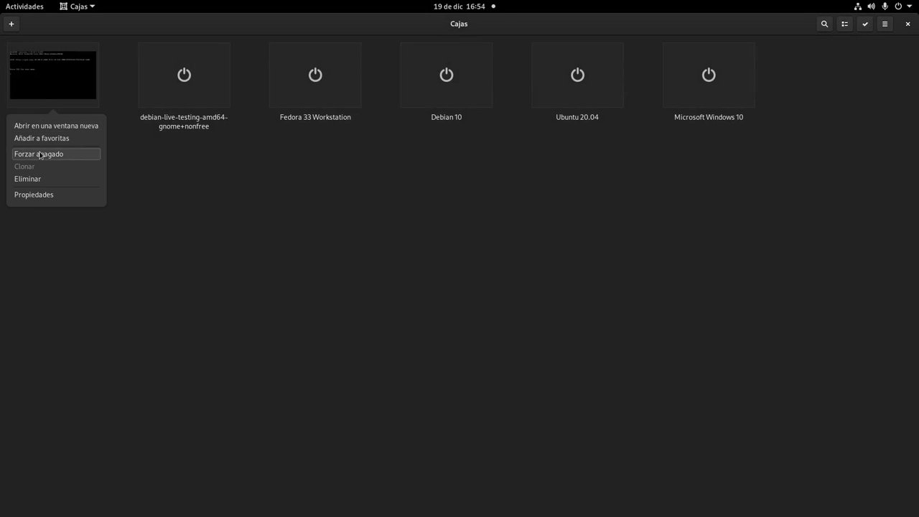
{"action": "left_click", "coordinate": [41, 154]}
Add firmware="efi" to the os element in the new Fedora machine's XML configuration, save it and close the properties.
{"action": "right_click", "coordinate": [50, 75]}
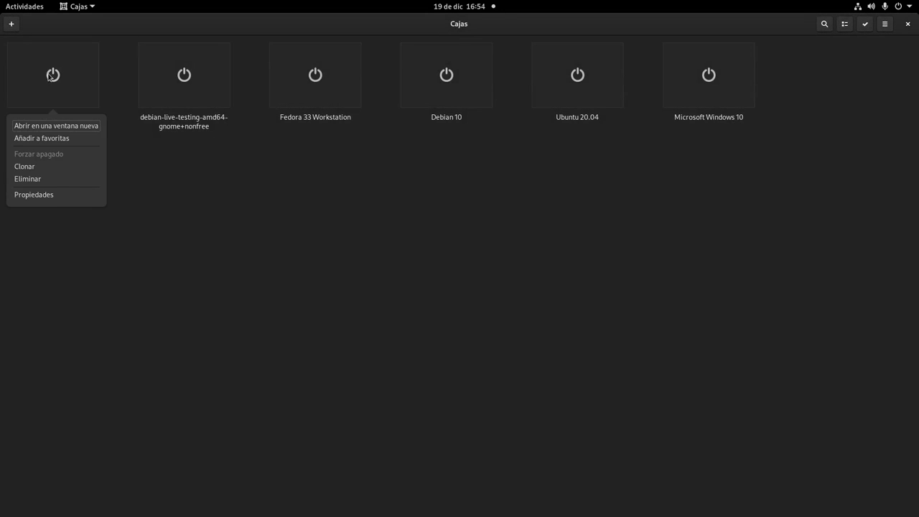
{"action": "left_click", "coordinate": [51, 192]}
{"action": "left_click", "coordinate": [370, 167]}
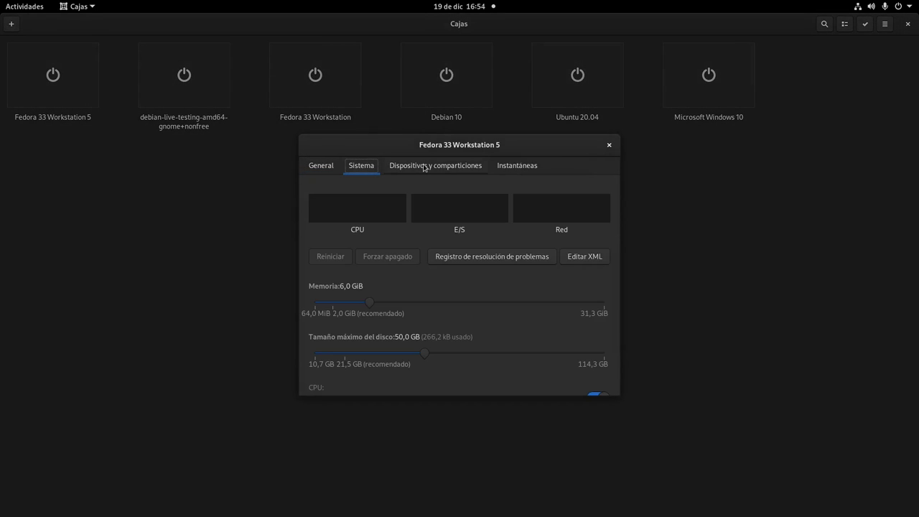
{"action": "left_click", "coordinate": [585, 257]}
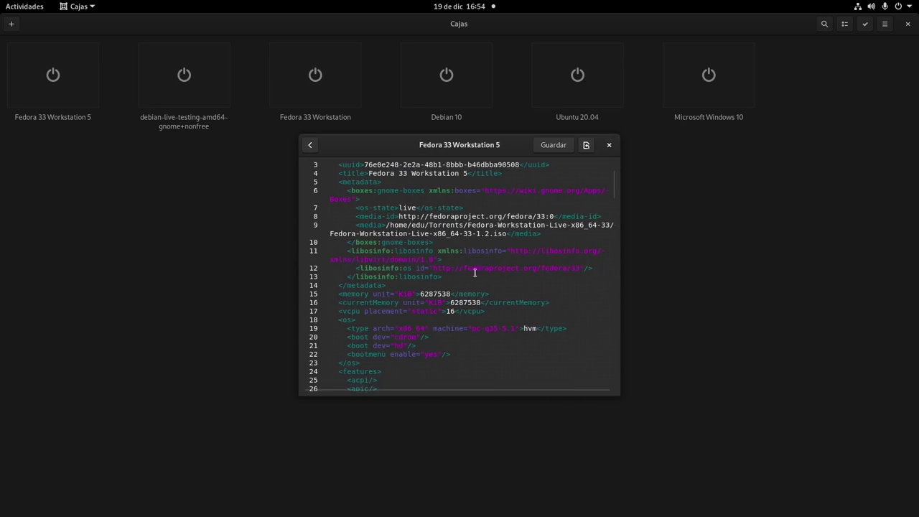
{"action": "left_click", "coordinate": [353, 319]}
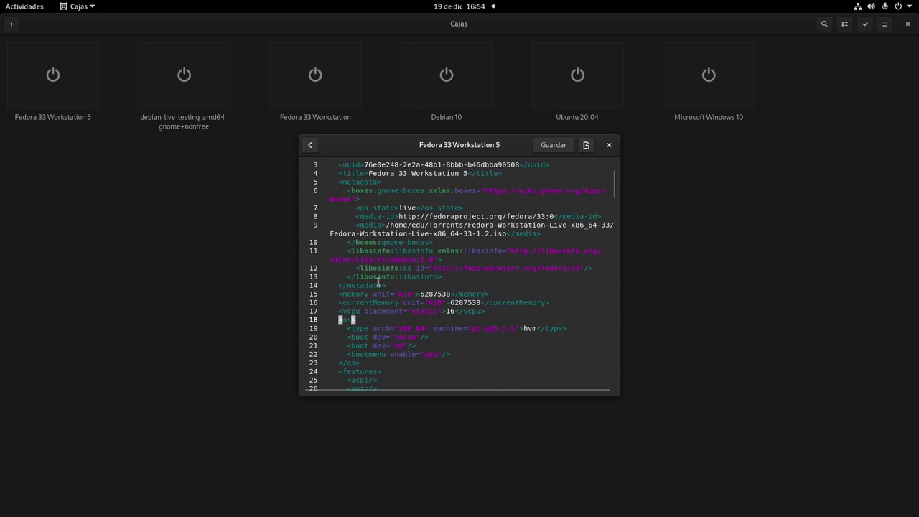
{"action": "type", "text": "firme"}
{"action": "key", "text": "BackSpace"}
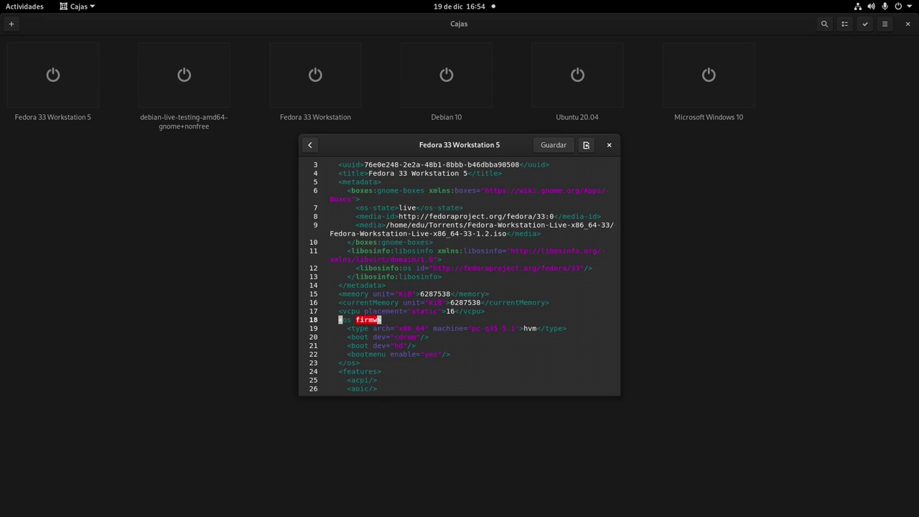
{"action": "type", "text": "ware="}
{"action": "type", "text": "\"\""}
{"action": "type", "text": "efi\">"}
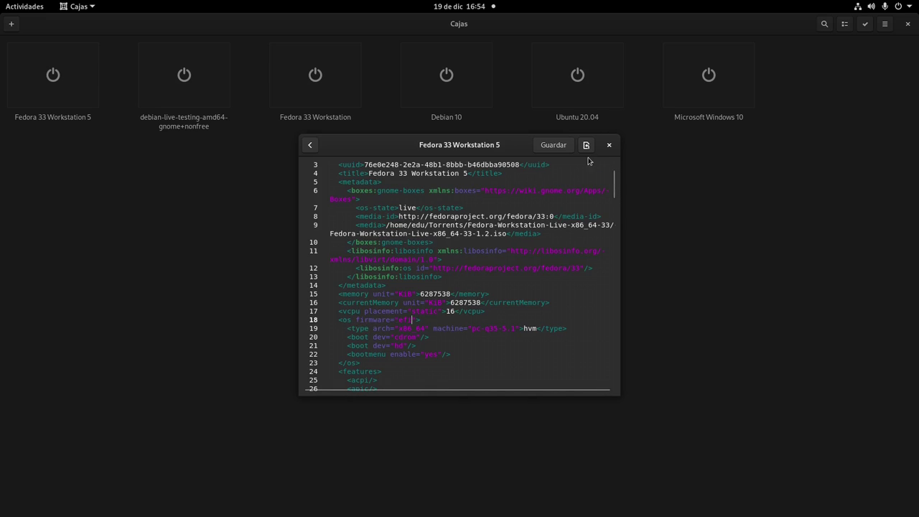
{"action": "left_click", "coordinate": [553, 145]}
{"action": "left_click", "coordinate": [609, 145]}
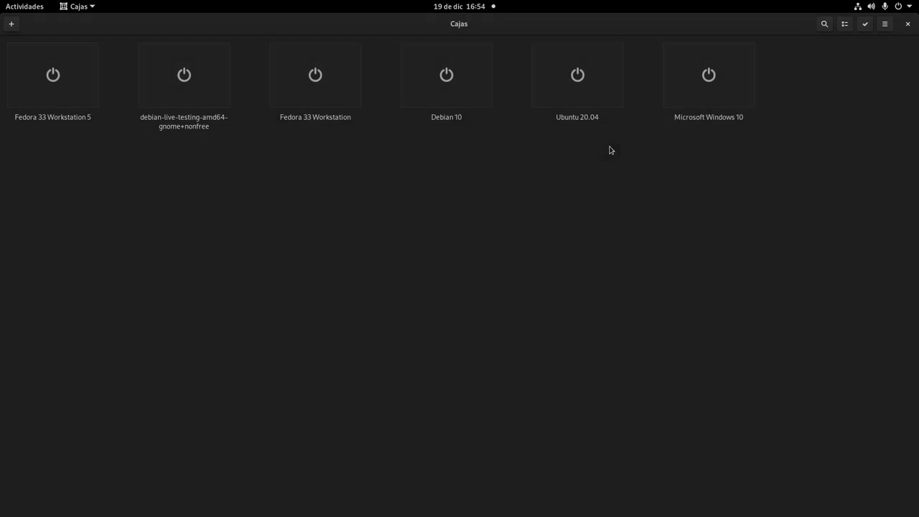
Boot the Fedora 33 Workstation 5 machine into its firmware setup and open the Secure Boot Configuration in the Device Manager.
{"action": "left_click", "coordinate": [57, 81]}
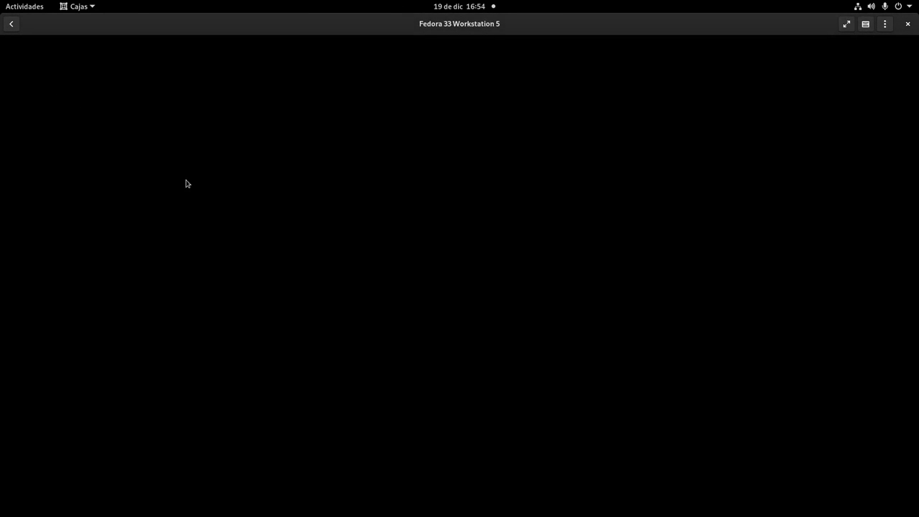
{"action": "left_click", "coordinate": [188, 183]}
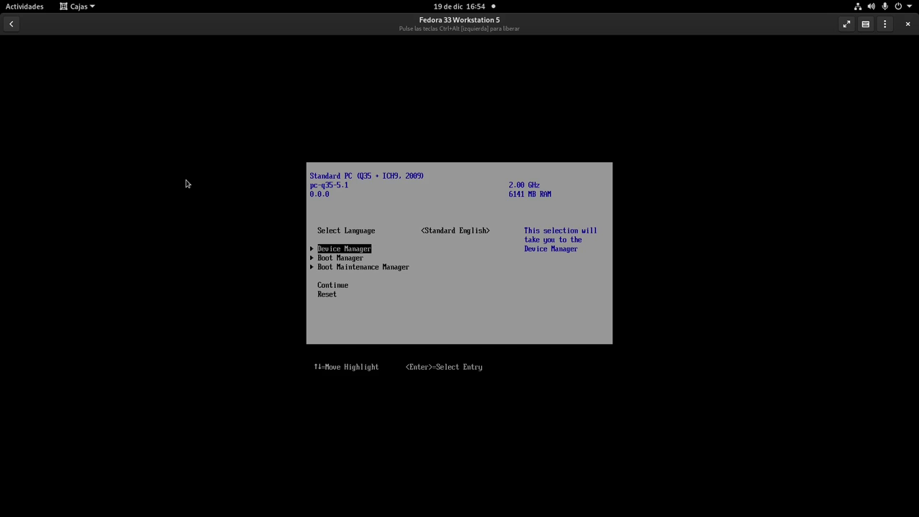
{"action": "key", "text": "Return"}
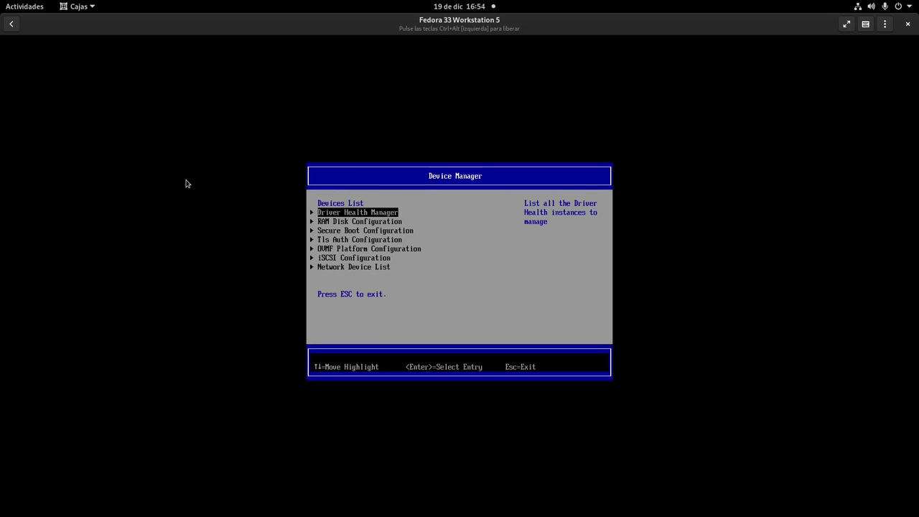
{"action": "key", "text": "Down"}
{"action": "key", "text": "Down"}
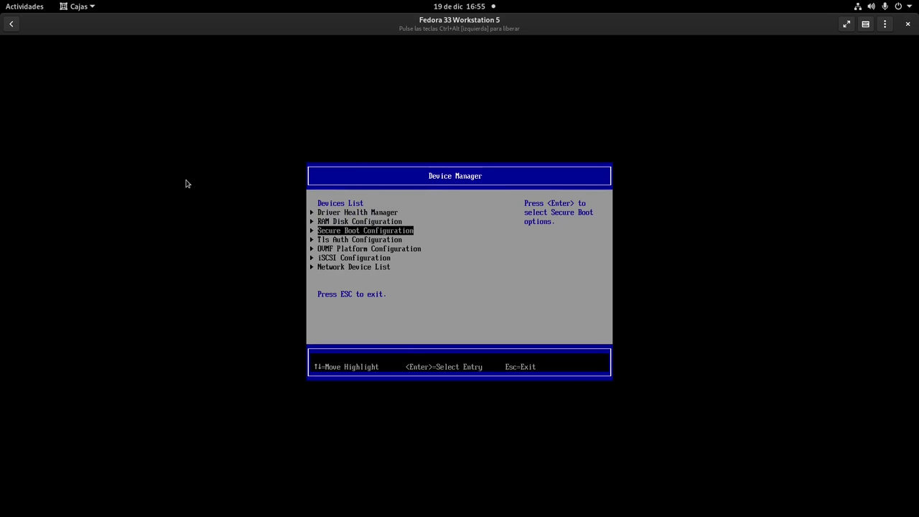
{"action": "key", "text": "Return"}
Disable the Attempt Secure Boot option in the Secure Boot Configuration.
{"action": "key", "text": "Down"}
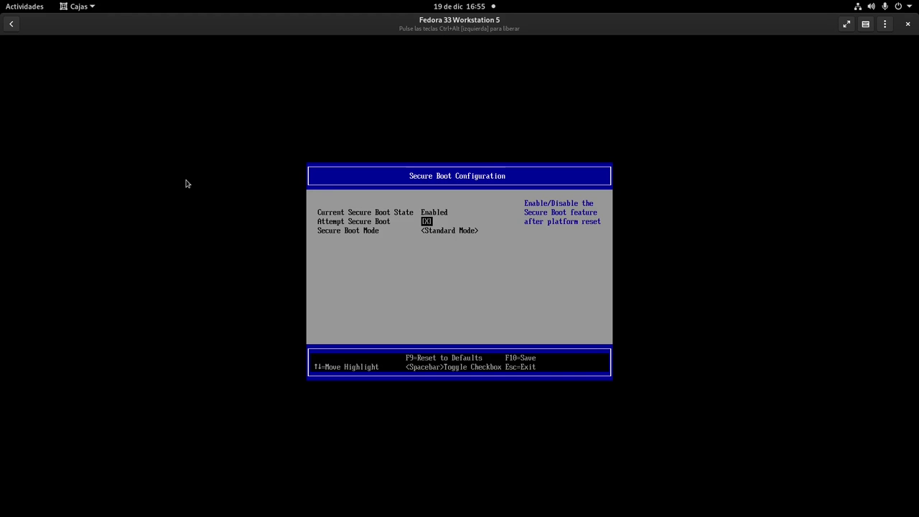
{"action": "key", "text": "space"}
{"action": "key", "text": "Return"}
{"action": "key", "text": "Up"}
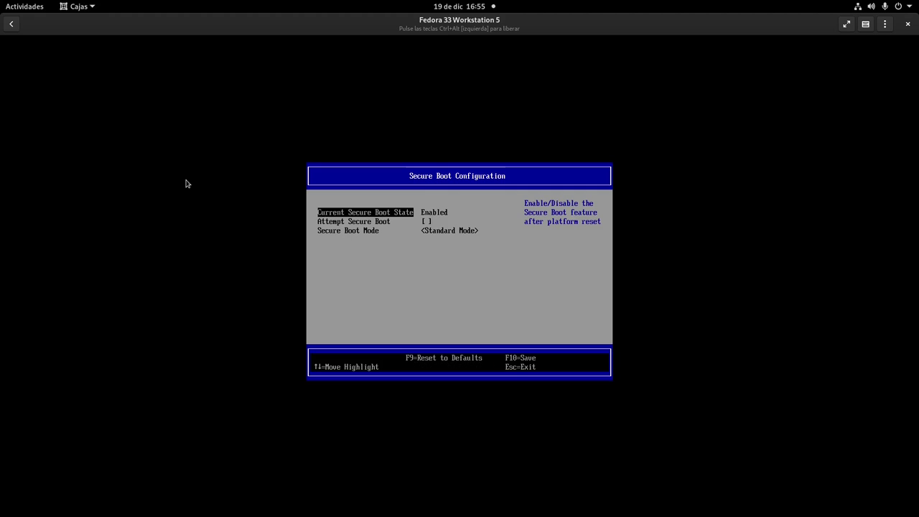
{"action": "key", "text": "Down"}
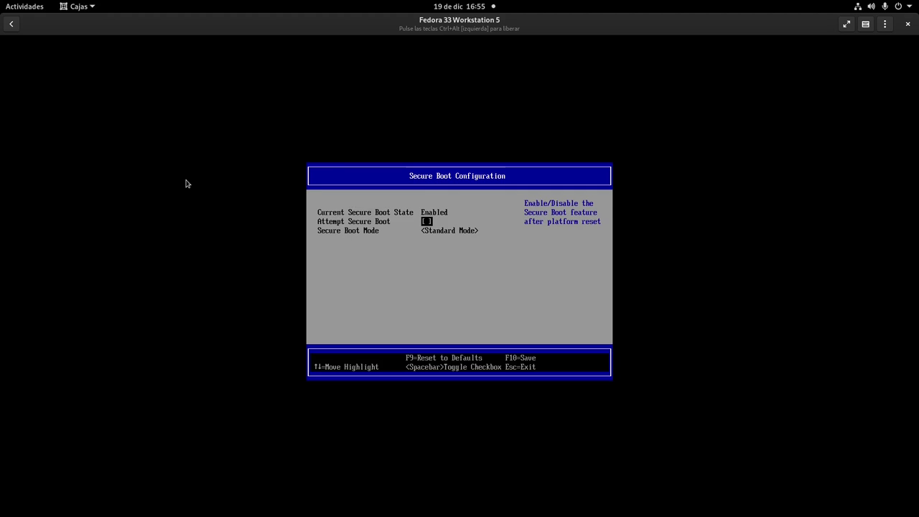
Exit to the main firmware screen, continue the boot and reset the machine to apply the configuration.
{"action": "key", "text": "Escape"}
{"action": "key", "text": "Down"}
{"action": "key", "text": "Down"}
{"action": "key", "text": "Escape"}
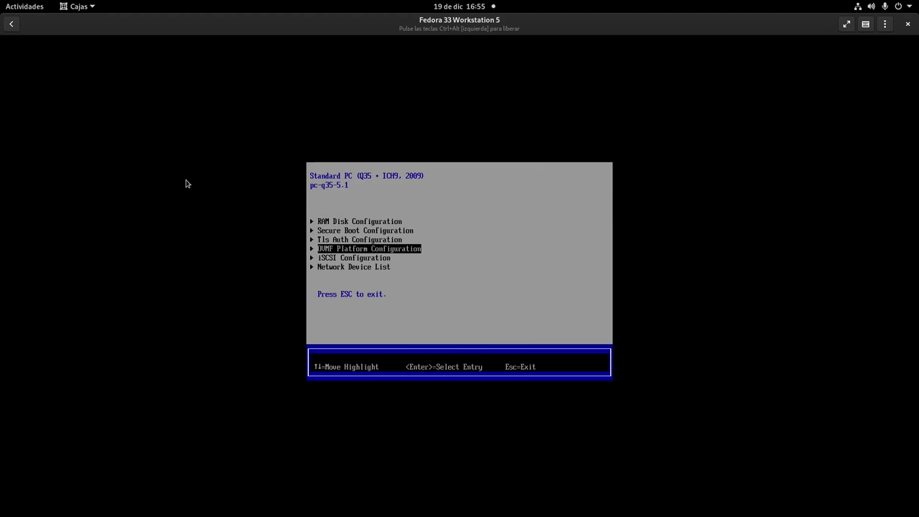
{"action": "key", "text": "Down"}
{"action": "key", "text": "Down"}
{"action": "key", "text": "Down"}
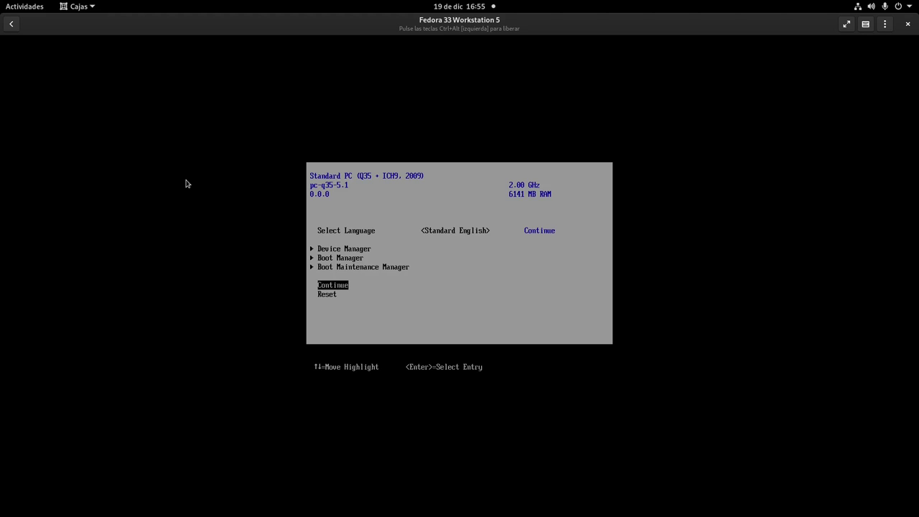
{"action": "key", "text": "Return"}
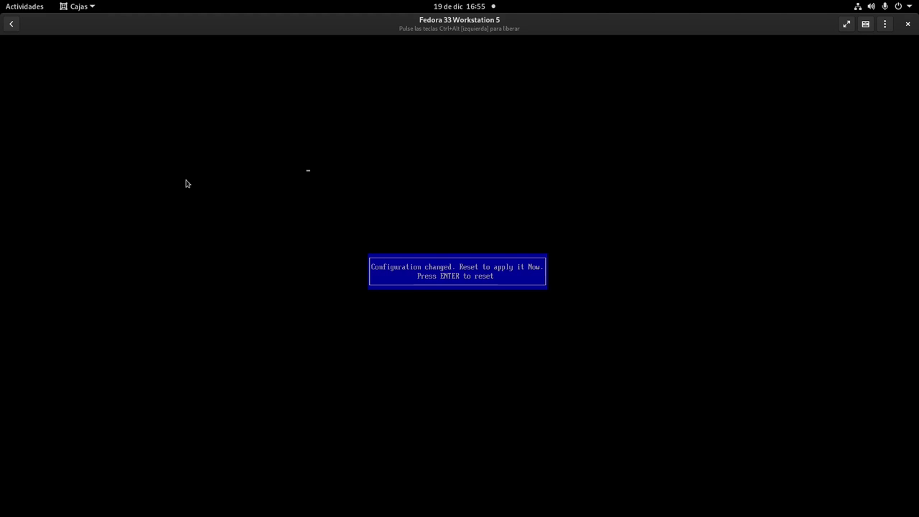
{"action": "key", "text": "Return"}
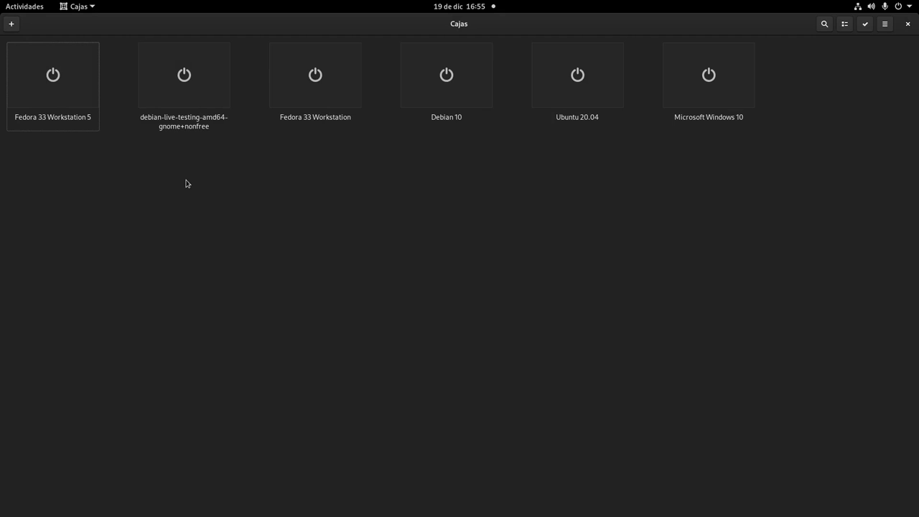
Start the Fedora 33 Workstation 5 machine again and launch the installation to hard drive from the live session.
{"action": "left_click", "coordinate": [68, 84]}
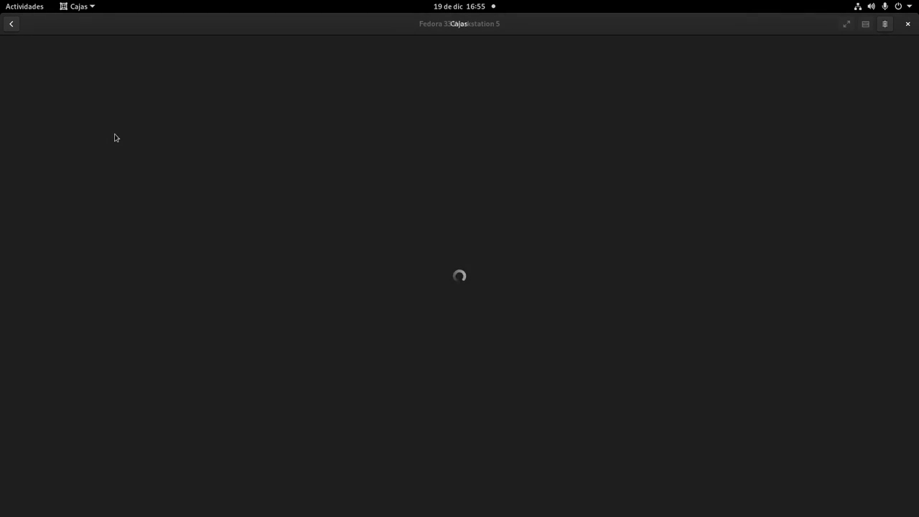
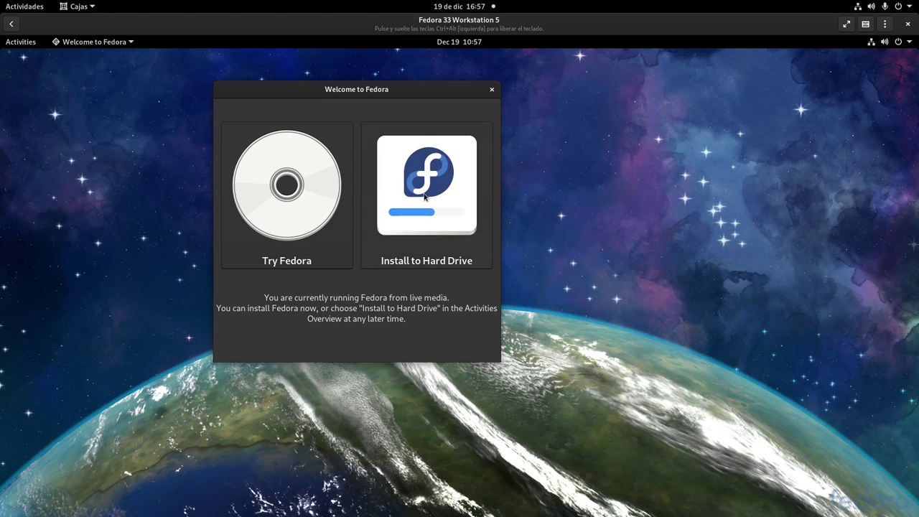
{"action": "left_click", "coordinate": [425, 197]}
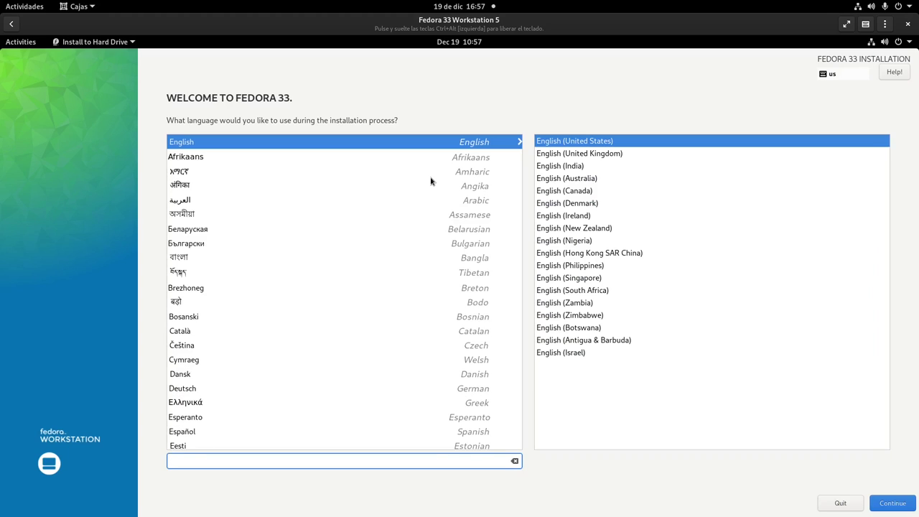
Set the installation language to Español (España) and the time zone to Europa/Madrid.
{"action": "left_click", "coordinate": [197, 431]}
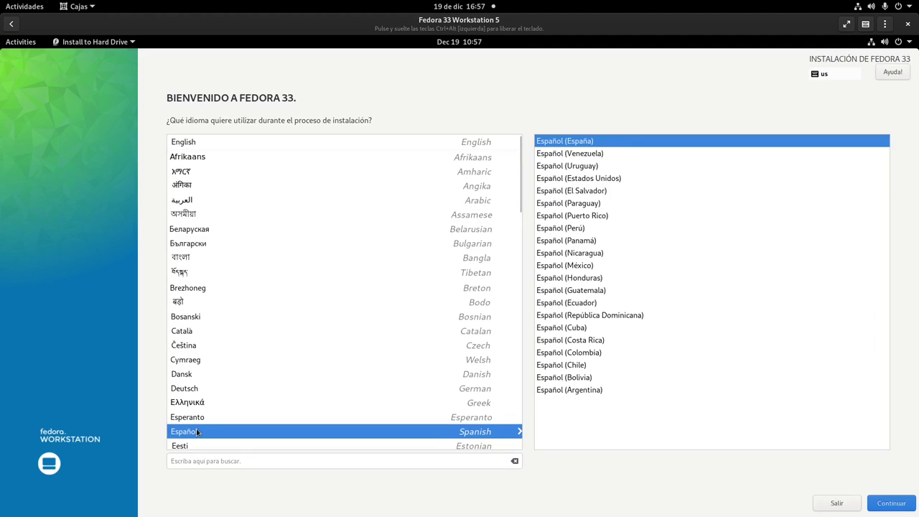
{"action": "left_click", "coordinate": [885, 506]}
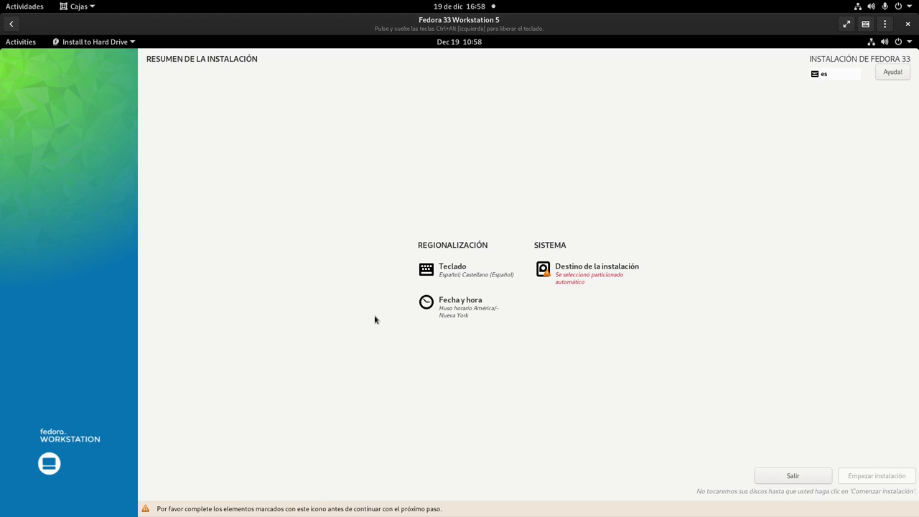
{"action": "left_click", "coordinate": [467, 306]}
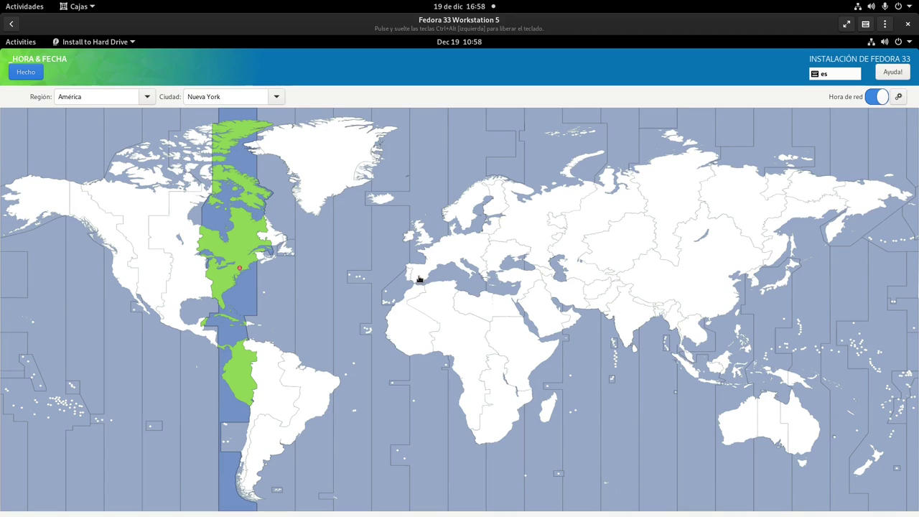
{"action": "left_click", "coordinate": [420, 279]}
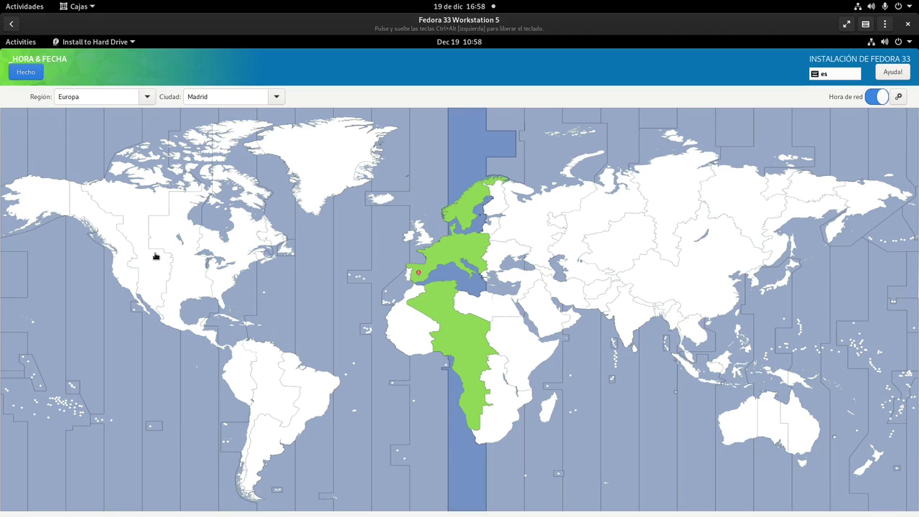
{"action": "left_click", "coordinate": [25, 72]}
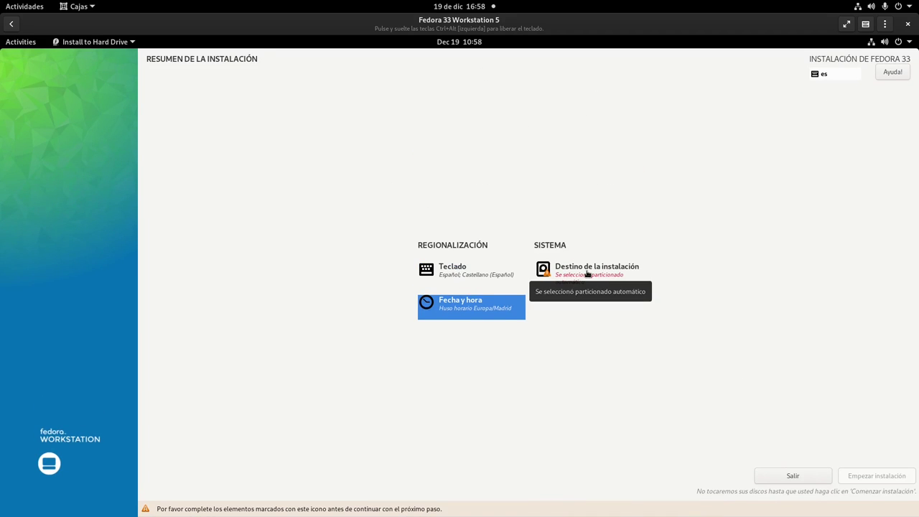
Choose custom (Personalizada) storage configuration for the vda disk in the installation destination and proceed to manual partitioning.
{"action": "left_click", "coordinate": [587, 273]}
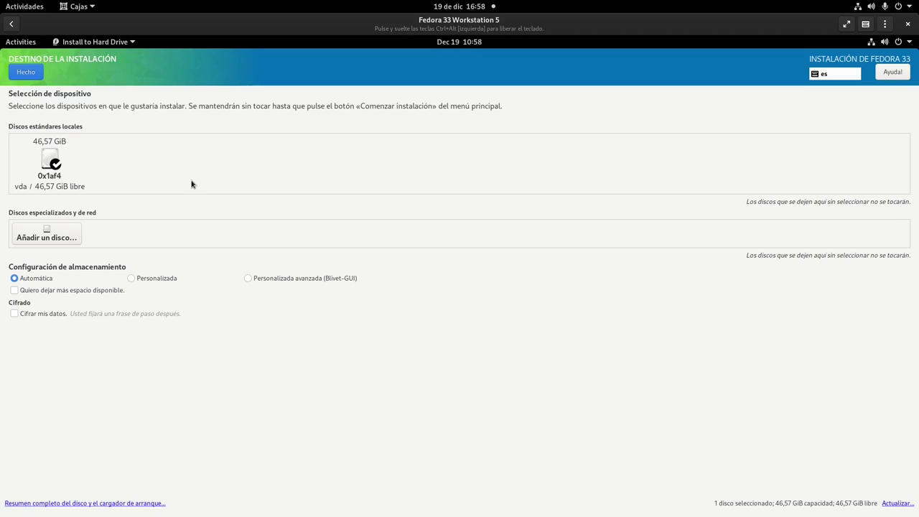
{"action": "left_click", "coordinate": [164, 279]}
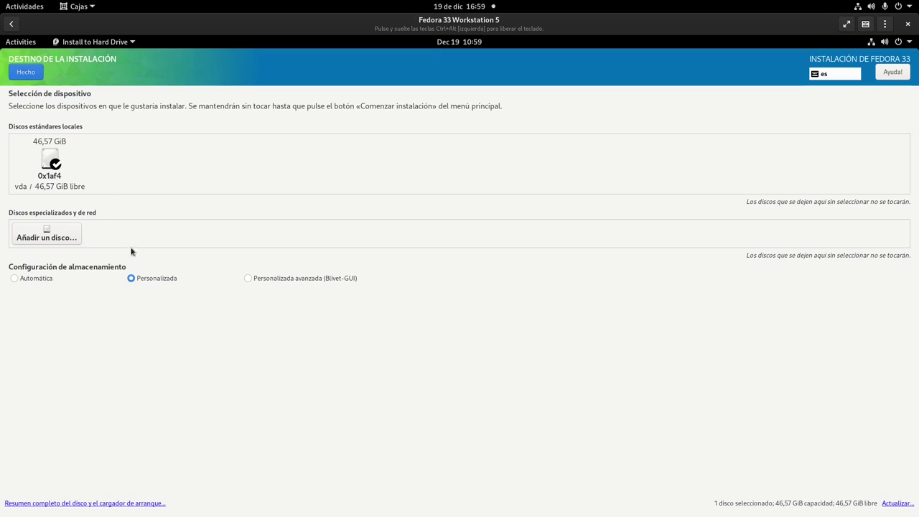
{"action": "left_click", "coordinate": [30, 76]}
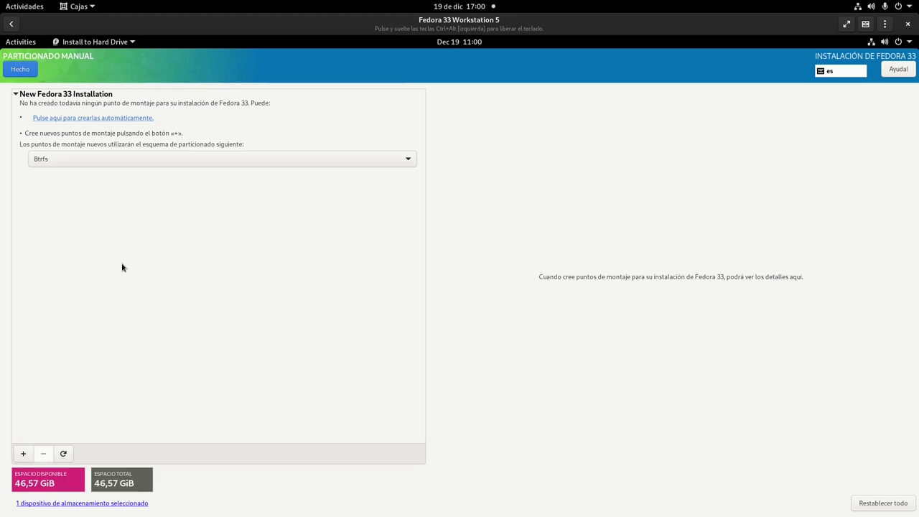
{"action": "mouse_move", "coordinate": [0, 0]}
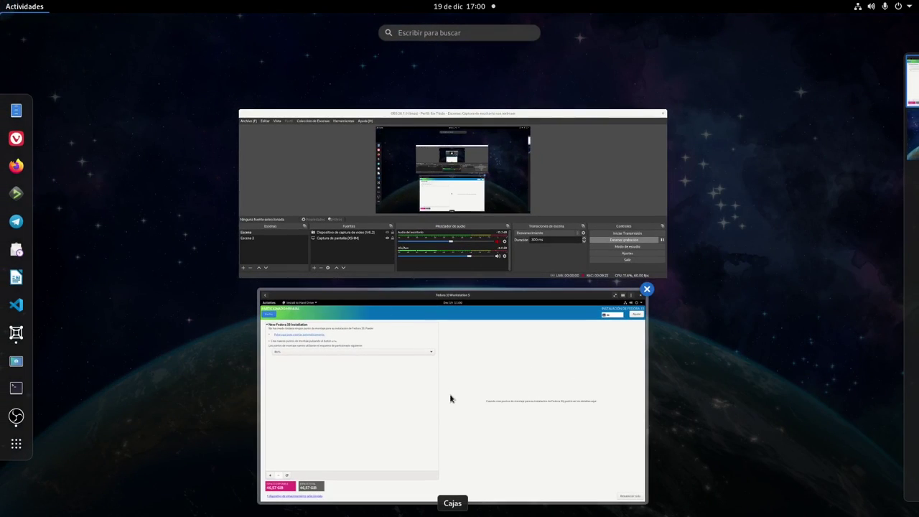
{"action": "left_click", "coordinate": [451, 399]}
{"action": "key", "text": "super"}
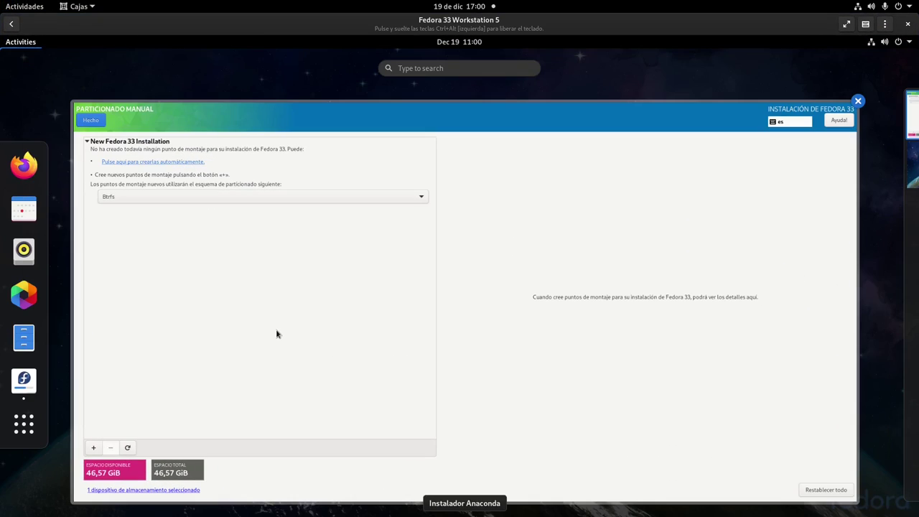
{"action": "left_click", "coordinate": [277, 333]}
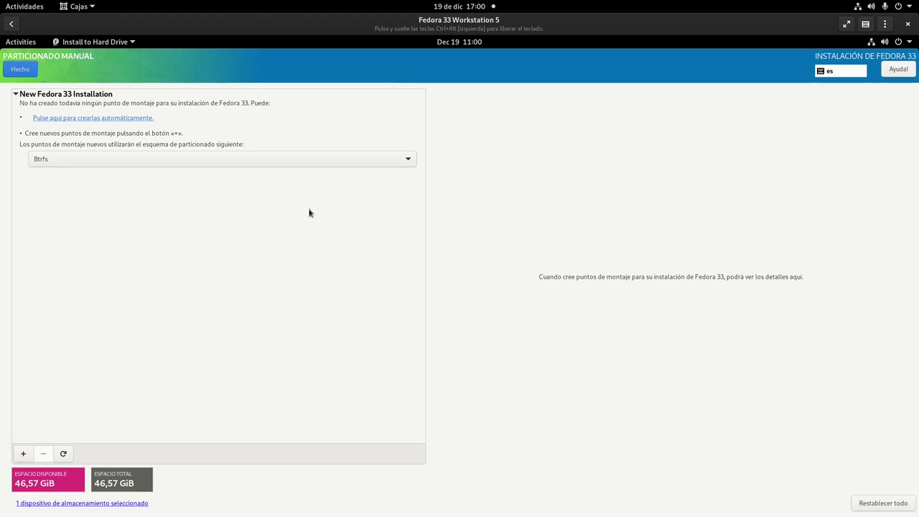
Keep Btrfs as the partitioning scheme and add a /boot/efi mount point with a capacity of 300 MiB.
{"action": "left_click", "coordinate": [405, 160]}
{"action": "left_click", "coordinate": [404, 160]}
{"action": "left_click", "coordinate": [22, 454]}
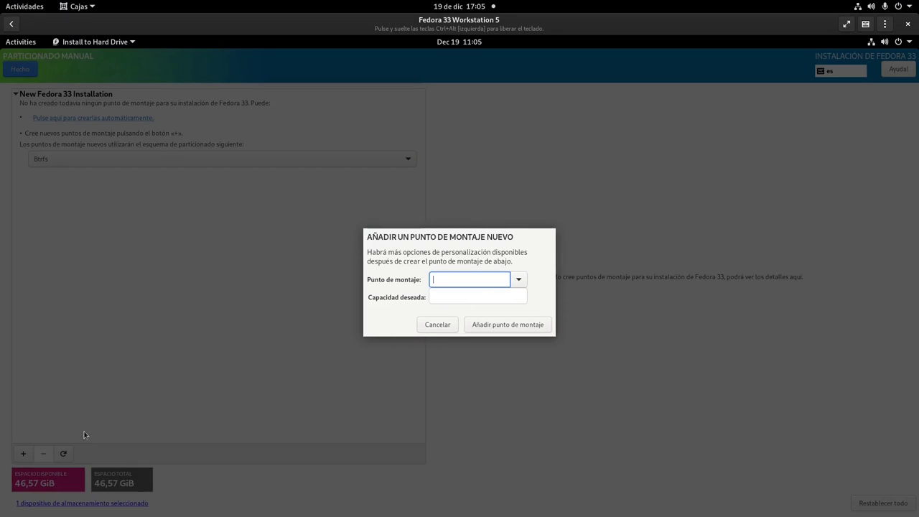
{"action": "left_click", "coordinate": [518, 280]}
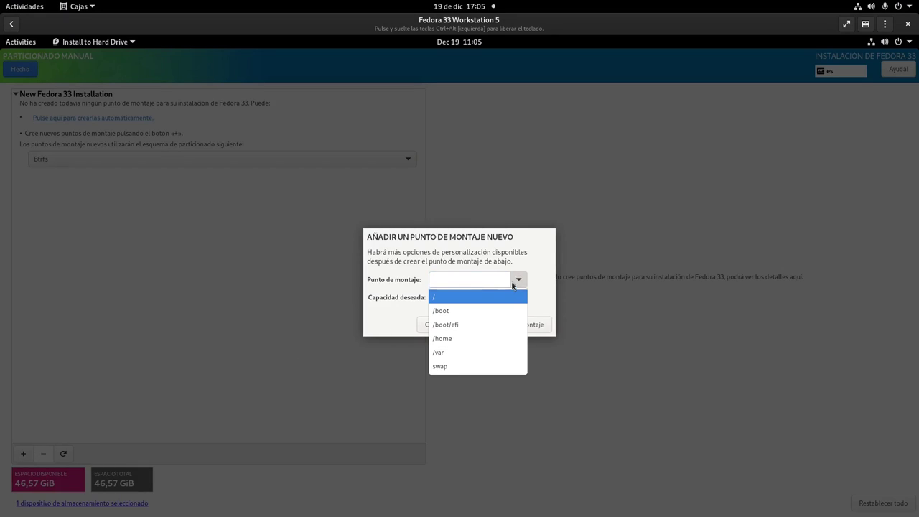
{"action": "left_click", "coordinate": [478, 324]}
{"action": "left_click", "coordinate": [478, 295]}
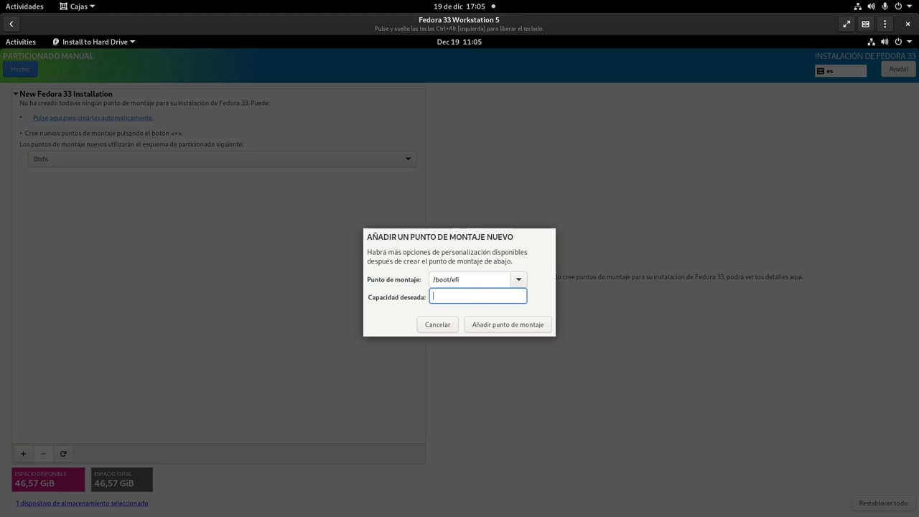
{"action": "type", "text": "300MiB"}
{"action": "left_click", "coordinate": [478, 325]}
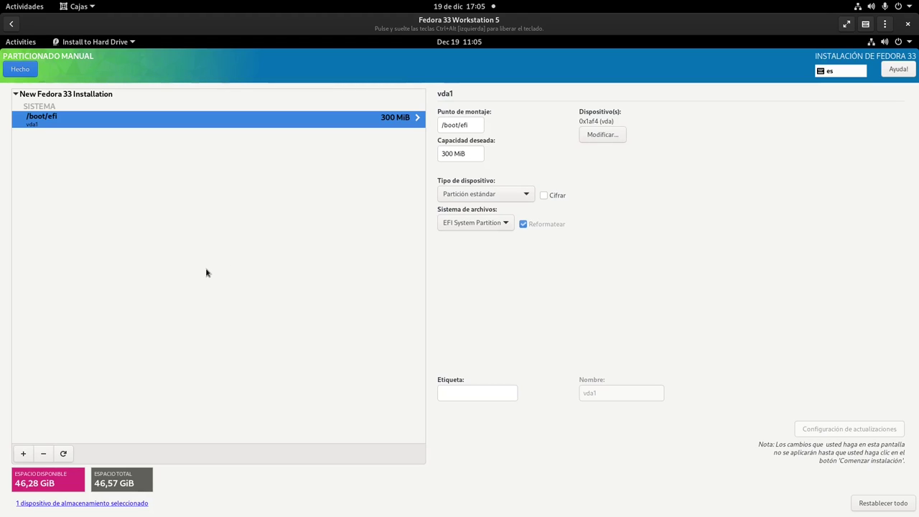
Add a root (/) mount point with a desired capacity of 20 GiB.
{"action": "left_click", "coordinate": [21, 454]}
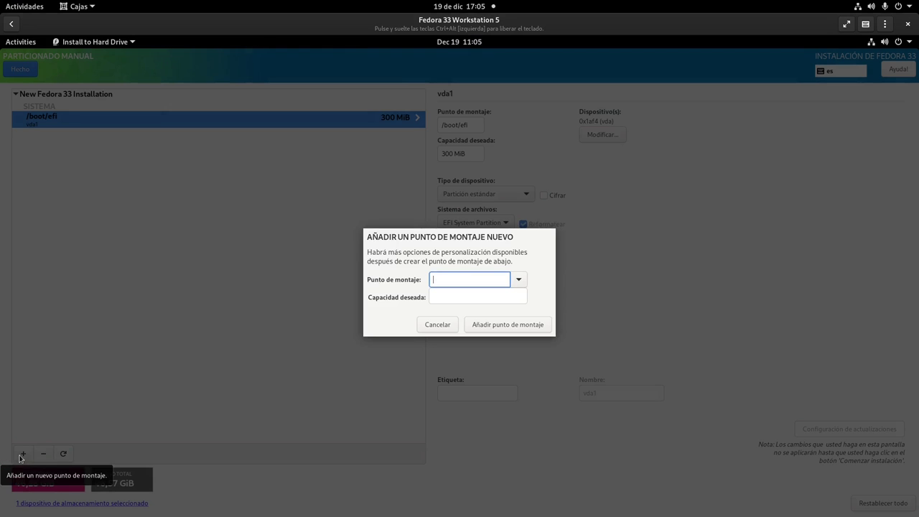
{"action": "left_click", "coordinate": [518, 279]}
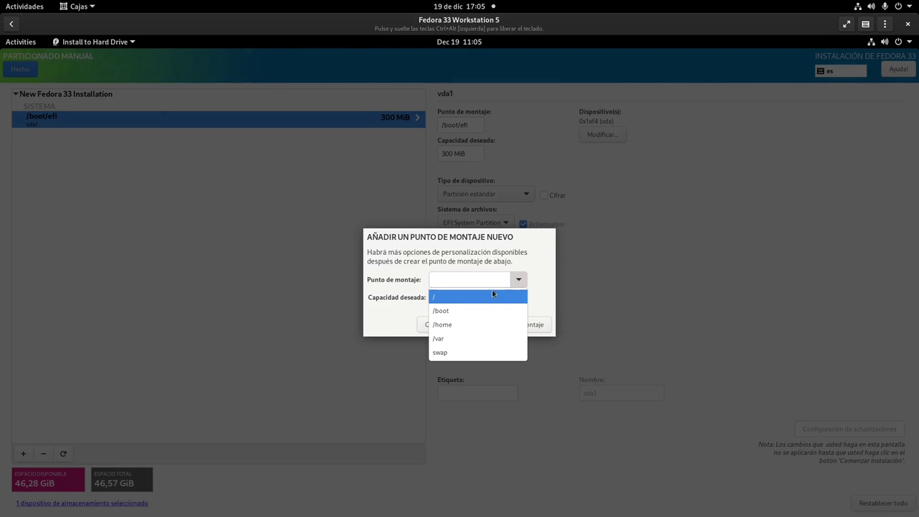
{"action": "left_click", "coordinate": [494, 296]}
{"action": "left_click", "coordinate": [484, 297]}
{"action": "type", "text": "2"}
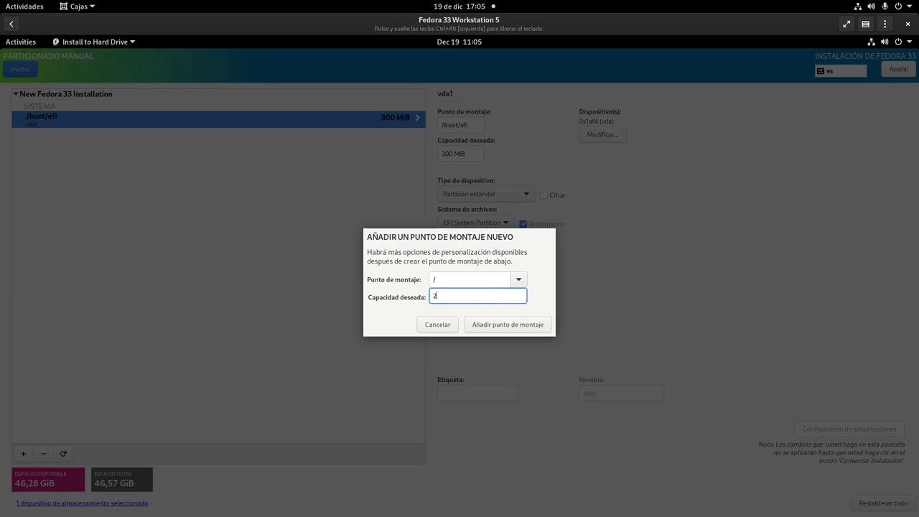
{"action": "type", "text": "0GiB"}
{"action": "left_click", "coordinate": [512, 327]}
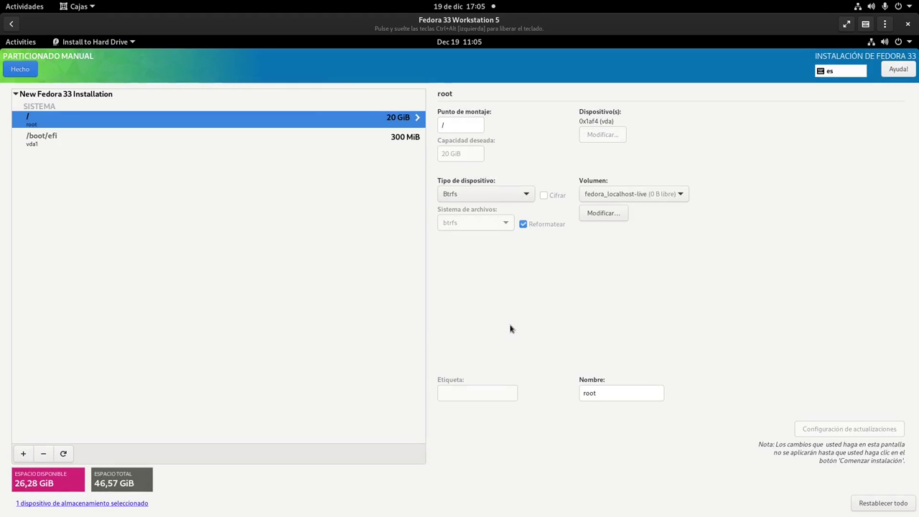
Add a /home mount point, leaving its desired capacity empty.
{"action": "left_click", "coordinate": [22, 455]}
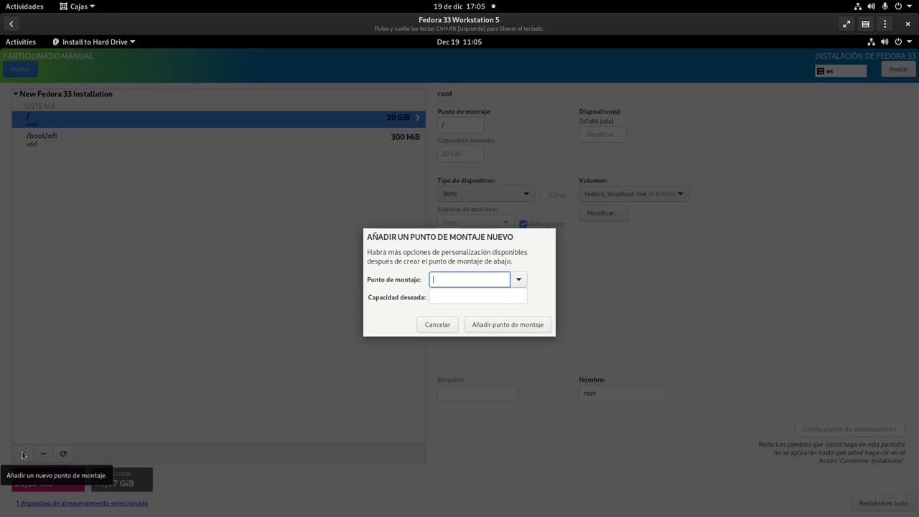
{"action": "left_click", "coordinate": [522, 283]}
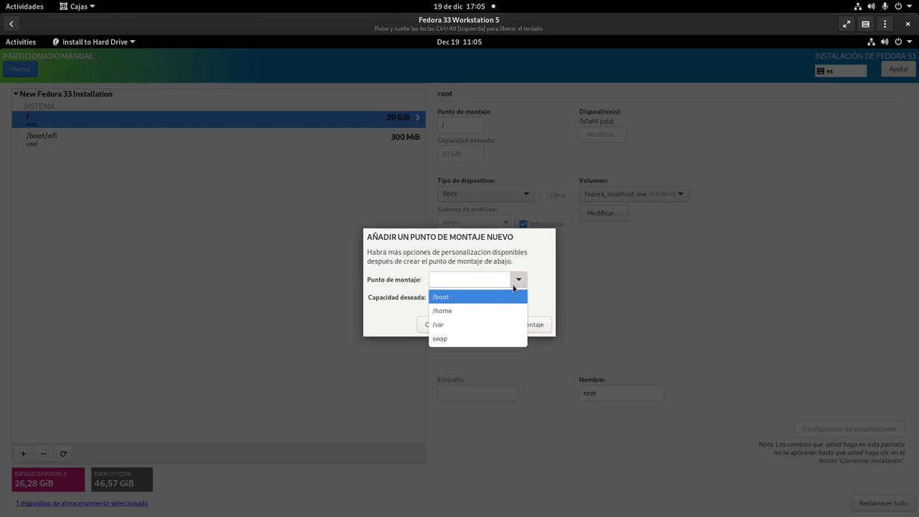
{"action": "left_click", "coordinate": [482, 310]}
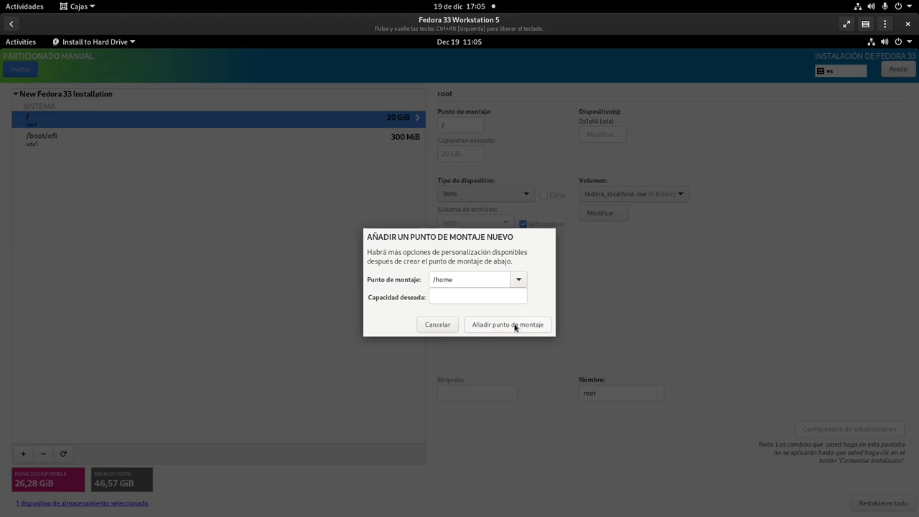
{"action": "left_click", "coordinate": [483, 298]}
{"action": "left_click", "coordinate": [491, 325]}
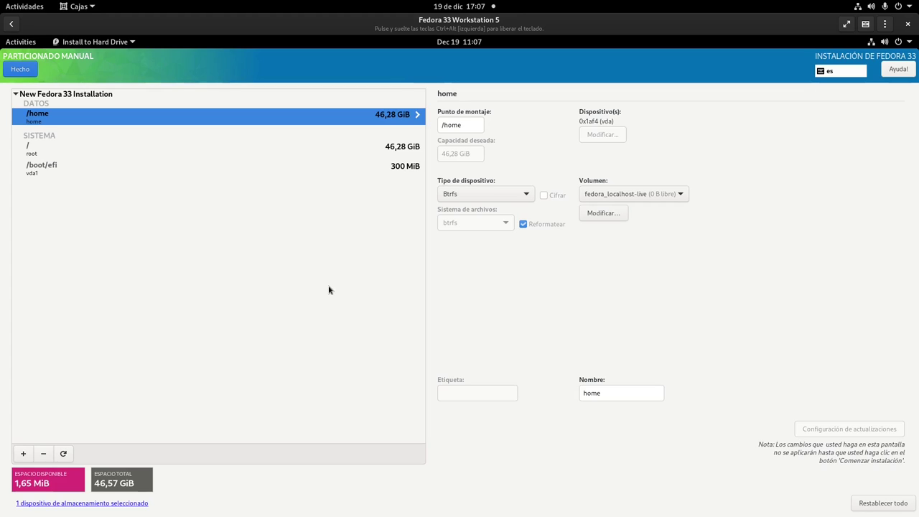
Accept the summary of partitioning changes and begin the Fedora installation.
{"action": "left_click", "coordinate": [25, 72]}
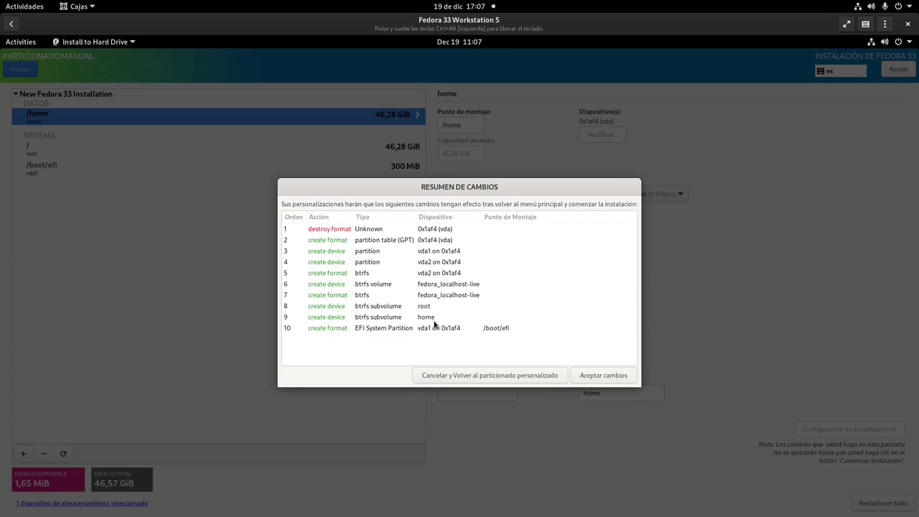
{"action": "left_click", "coordinate": [597, 375]}
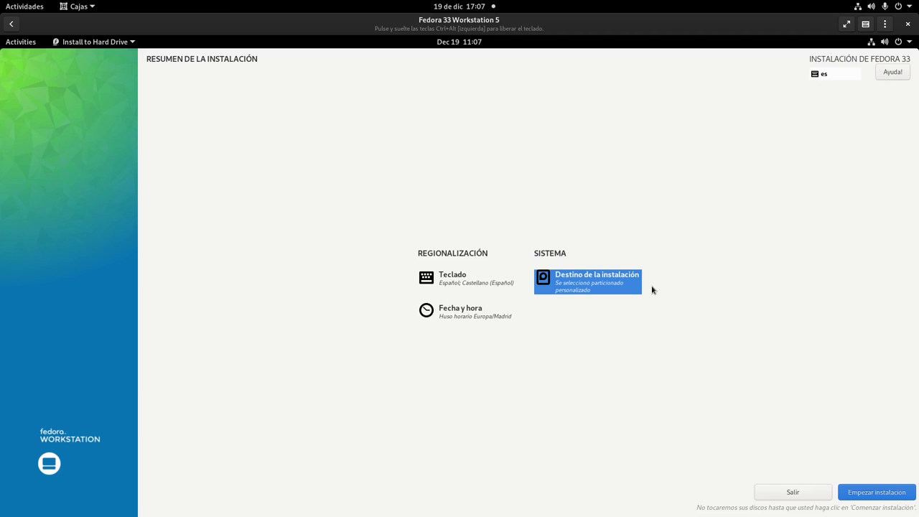
{"action": "left_click", "coordinate": [868, 495]}
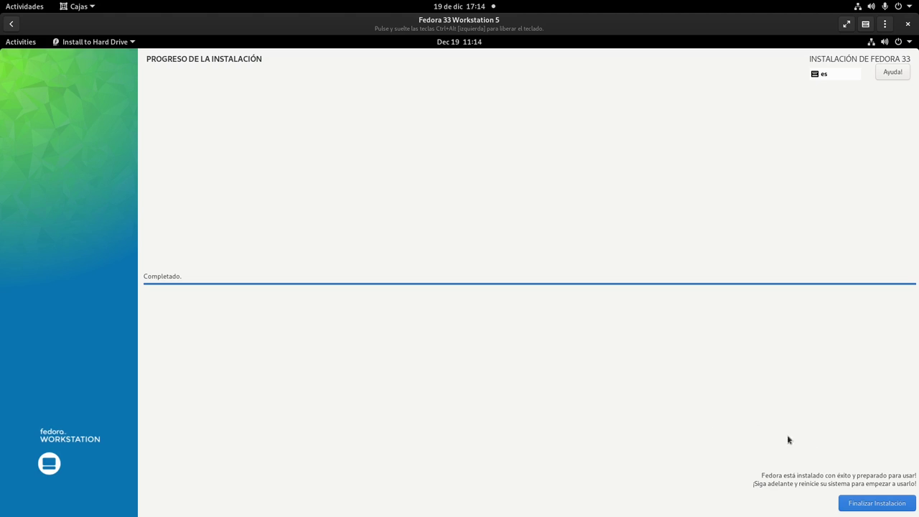
Finish the completed installation and restart the live system.
{"action": "left_click", "coordinate": [871, 505]}
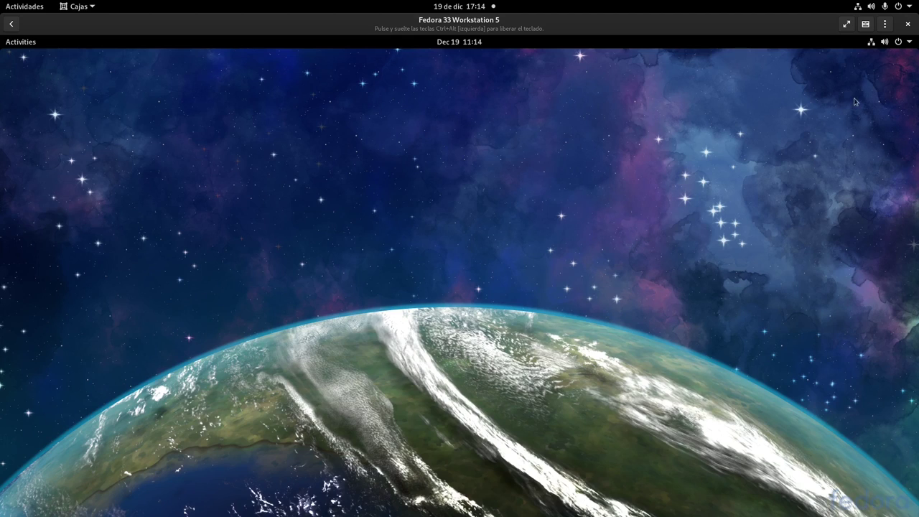
{"action": "left_click", "coordinate": [908, 43]}
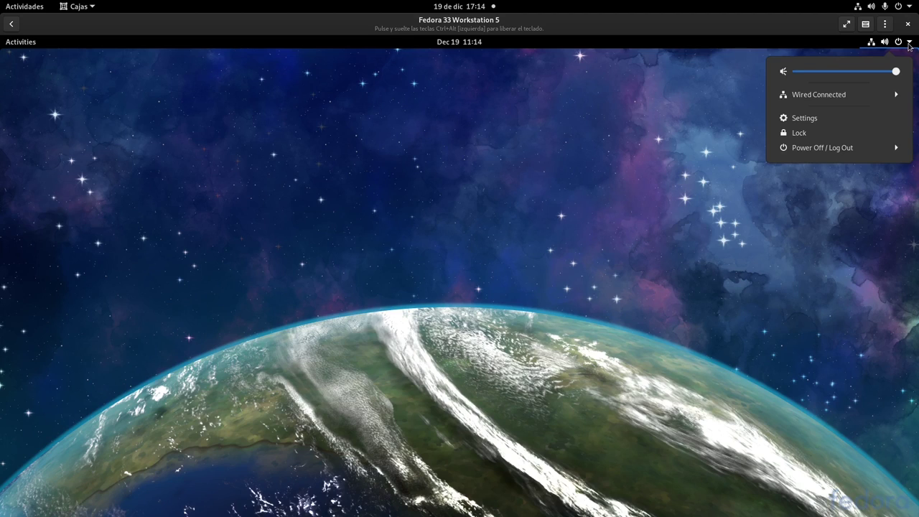
{"action": "left_click", "coordinate": [876, 149]}
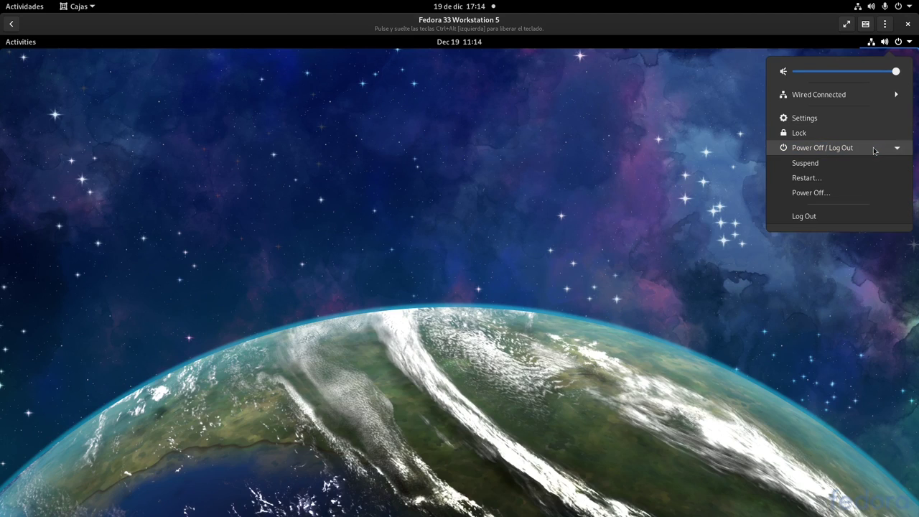
{"action": "left_click", "coordinate": [842, 178]}
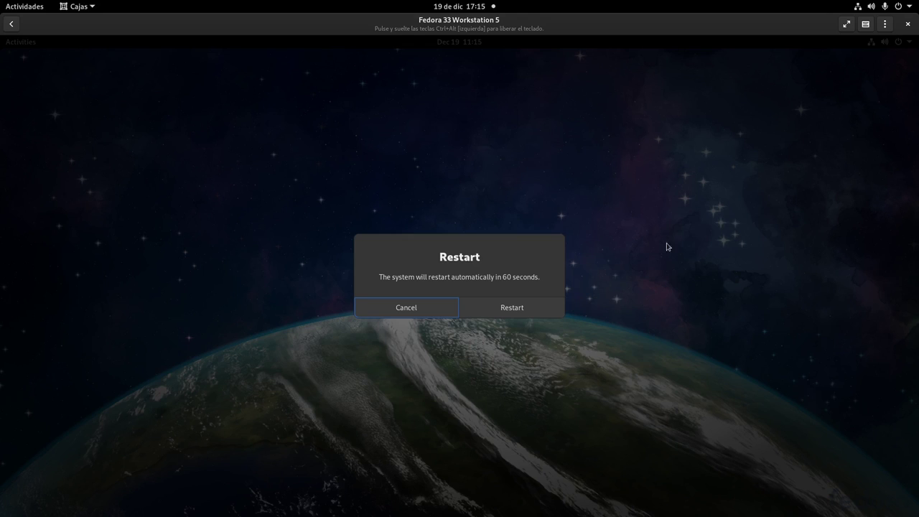
{"action": "left_click", "coordinate": [510, 308]}
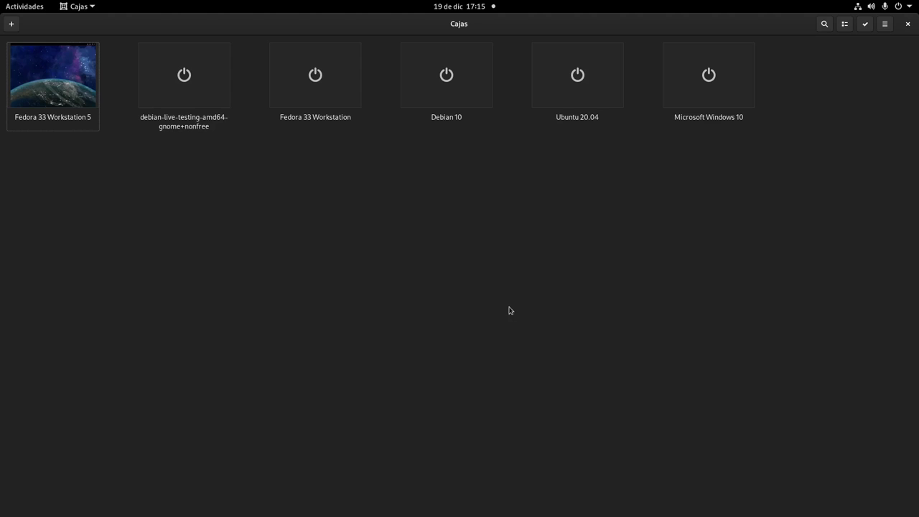
Reopen the Fedora 33 Workstation 5 machine and start the initial setup of the installed system.
{"action": "left_click", "coordinate": [53, 78]}
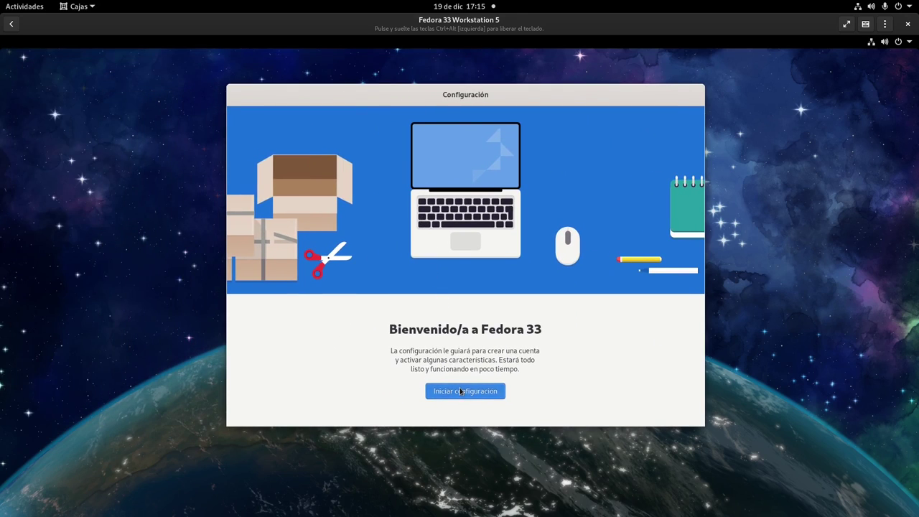
{"action": "key", "text": "super"}
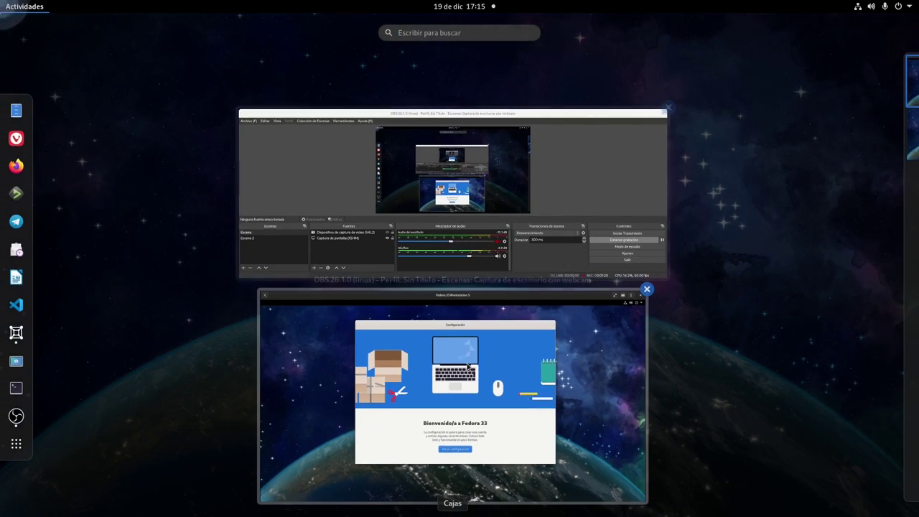
{"action": "left_click", "coordinate": [467, 367]}
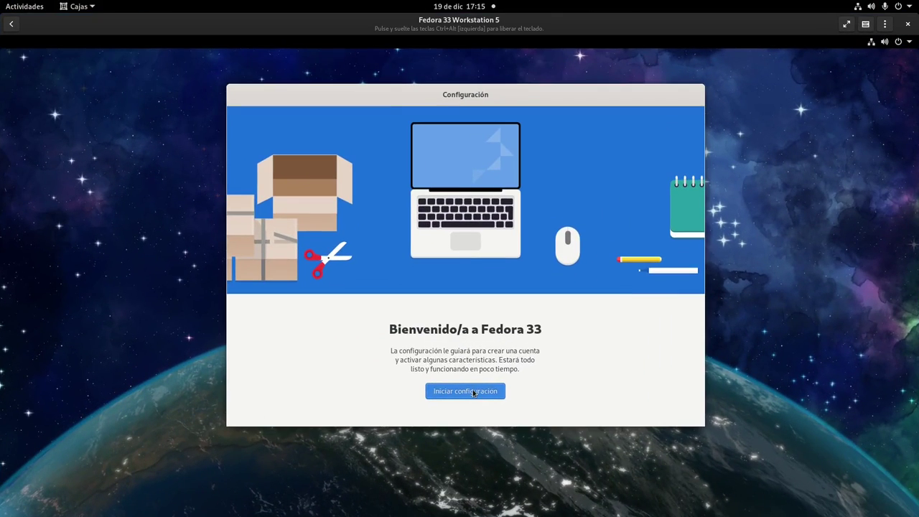
{"action": "left_click", "coordinate": [474, 394]}
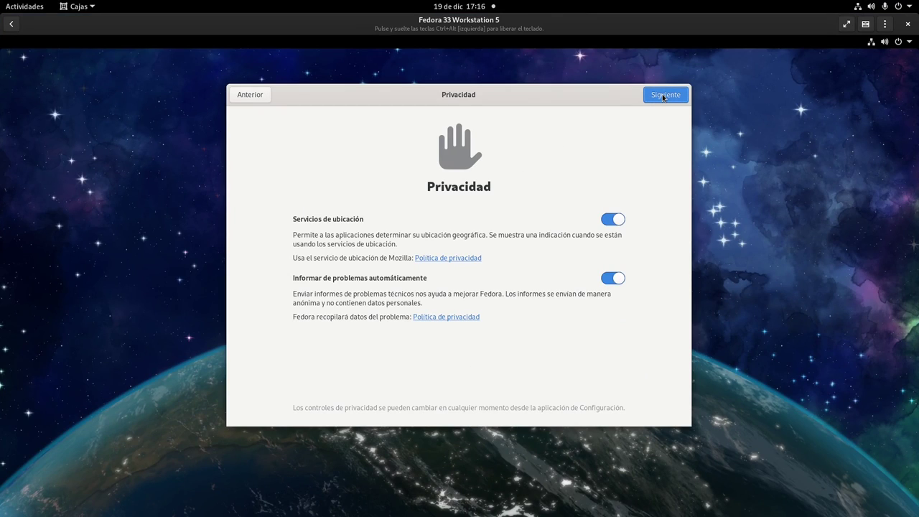
Keep the privacy defaults, skip connecting online accounts, and fill in the new user's full name and username.
{"action": "left_click", "coordinate": [664, 95]}
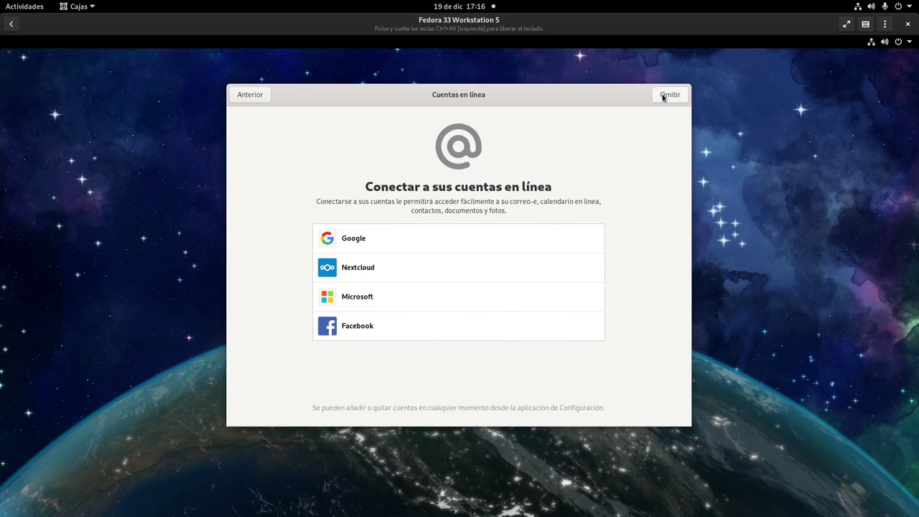
{"action": "left_click", "coordinate": [667, 94]}
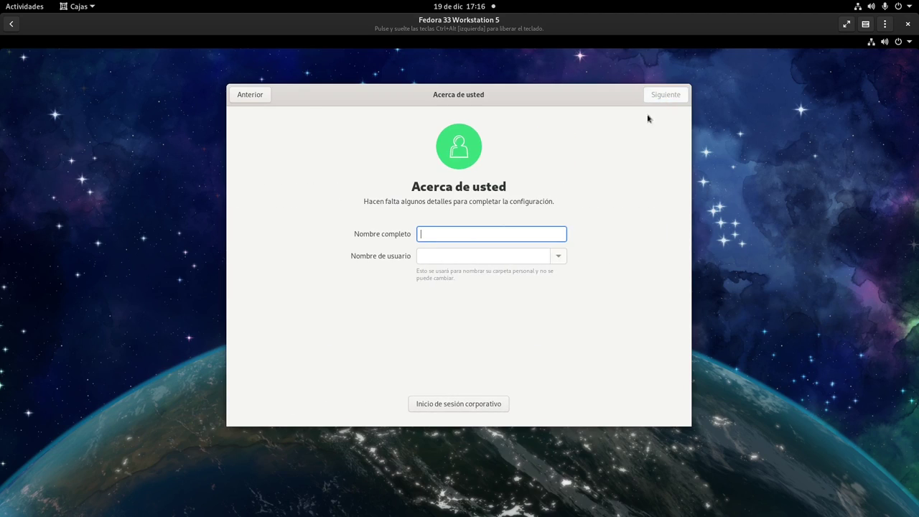
{"action": "type", "text": "Eduardo Medina"}
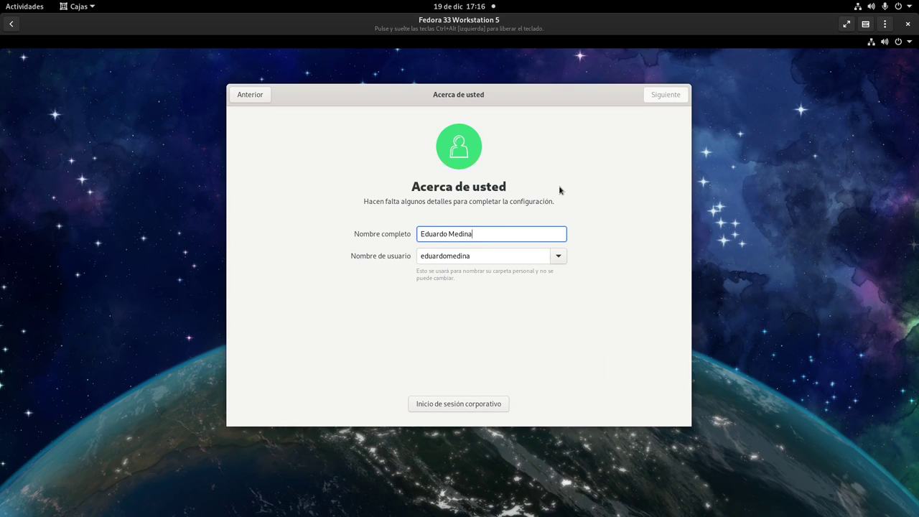
{"action": "key", "text": "Tab"}
{"action": "type", "text": "edu"}
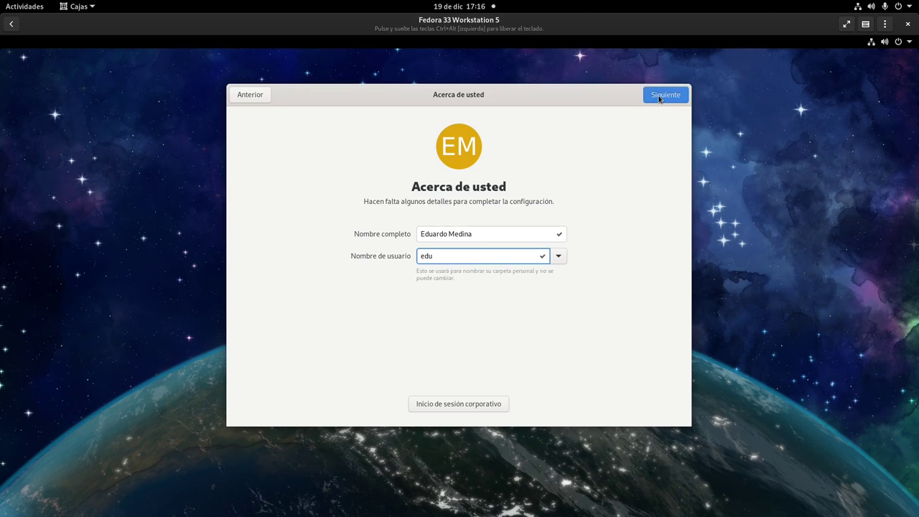
{"action": "left_click", "coordinate": [659, 99]}
Set and confirm the account password for the new user.
{"action": "type", "text": "******"}
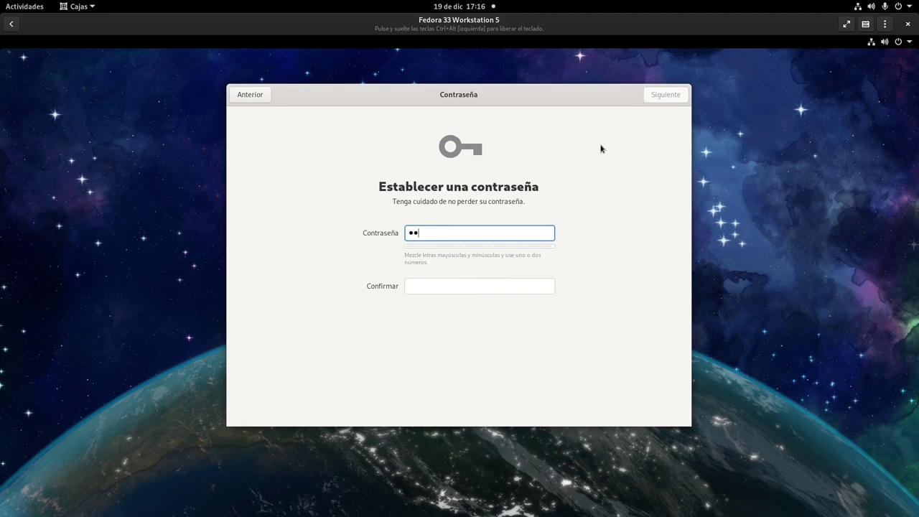
{"action": "key", "text": "Tab"}
{"action": "type", "text": "******"}
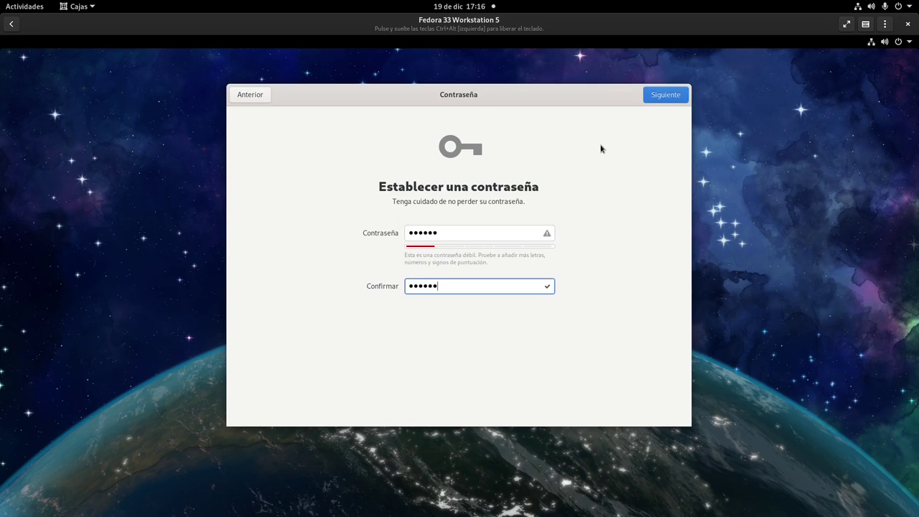
{"action": "left_click", "coordinate": [650, 101]}
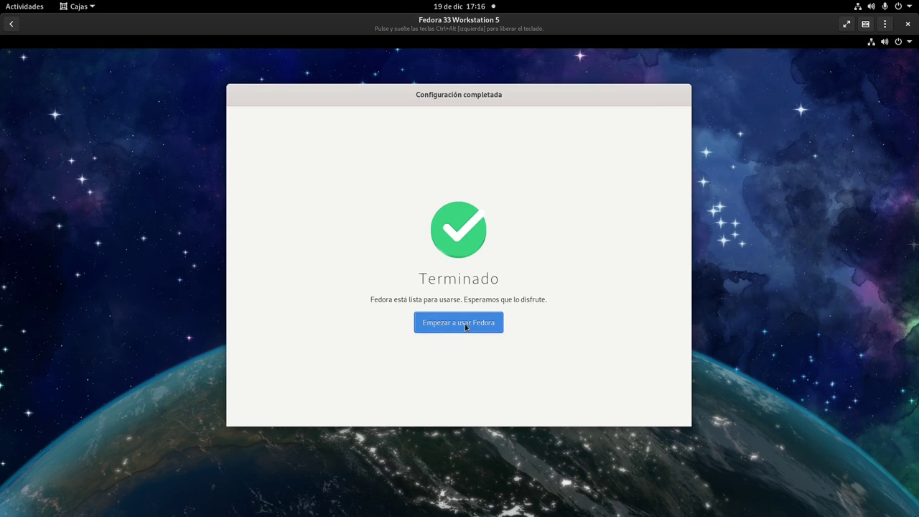
Finish the initial setup to start using Fedora and decline the welcome tour.
{"action": "left_click", "coordinate": [465, 326]}
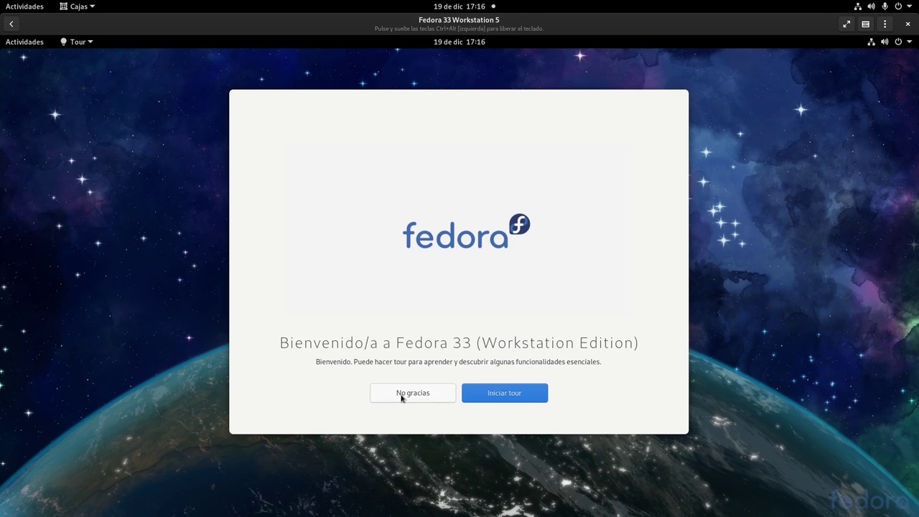
{"action": "mouse_move", "coordinate": [1, 1]}
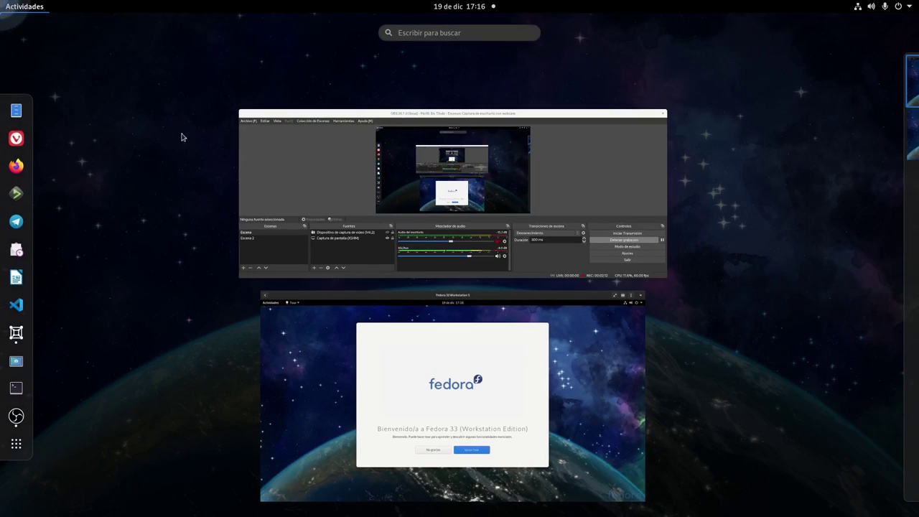
{"action": "left_click", "coordinate": [468, 381]}
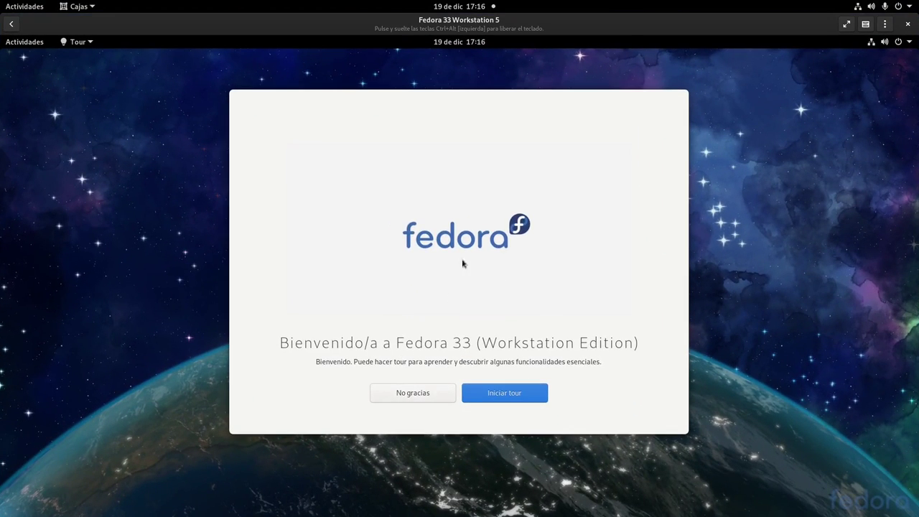
{"action": "left_click", "coordinate": [412, 395]}
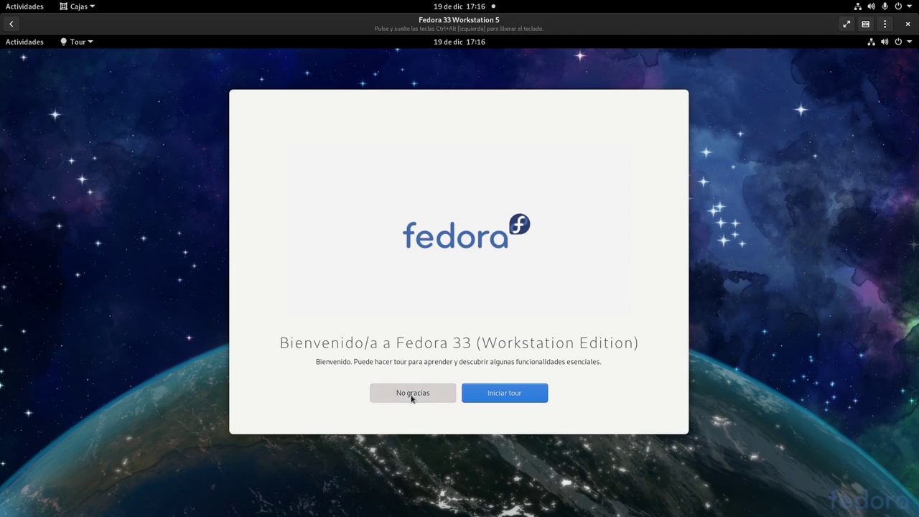
Launch Software in the virtual machine, dismiss its welcome dialog, and move its window toward the middle of the desktop.
{"action": "left_click", "coordinate": [23, 43]}
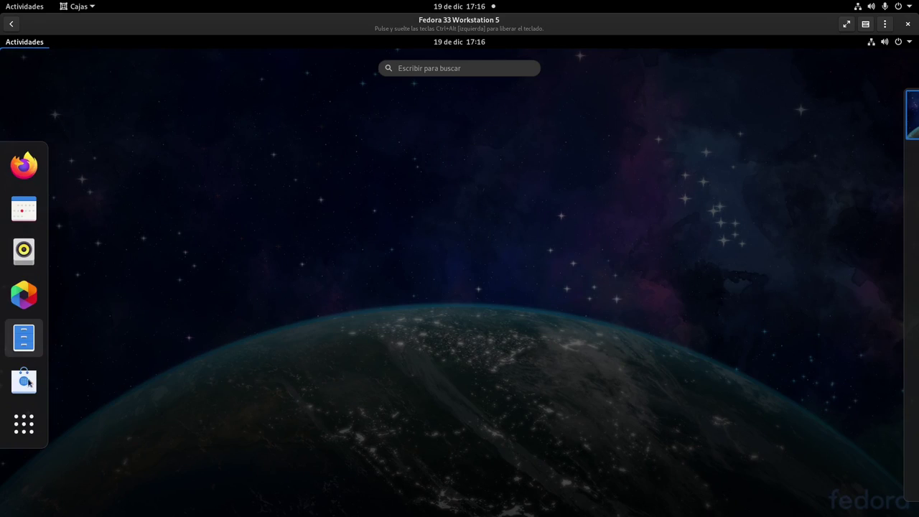
{"action": "left_click", "coordinate": [24, 382]}
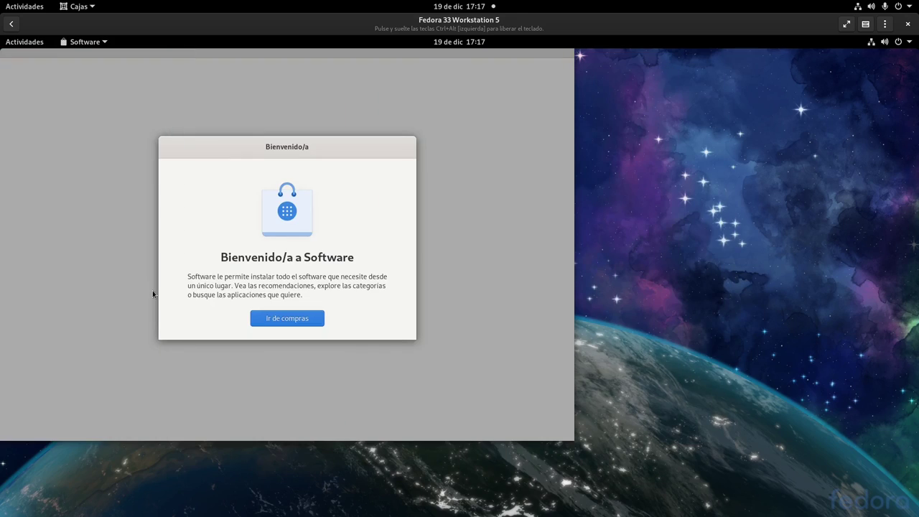
{"action": "left_click", "coordinate": [285, 320]}
{"action": "left_click_drag", "start_coordinate": [299, 56], "coordinate": [498, 99]}
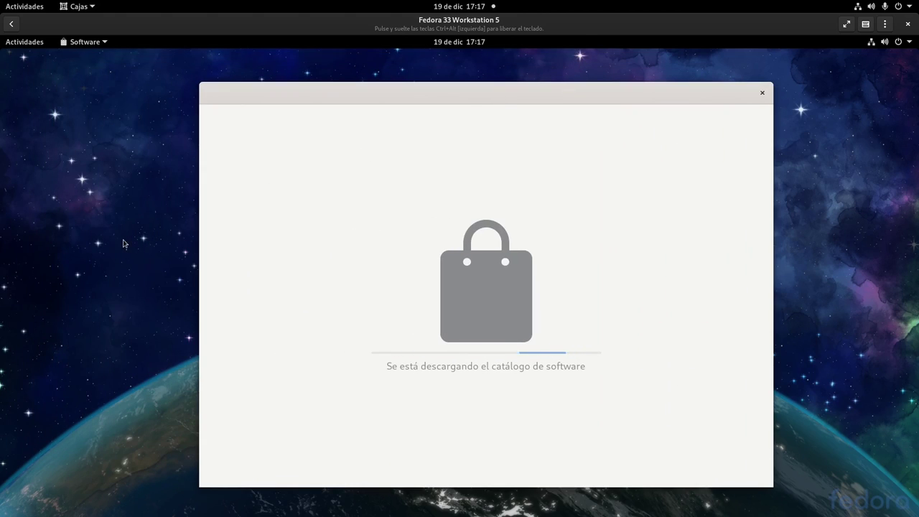
Open the System Monitor, filter the processes by "xw" to find Xwayland, and close the monitor.
{"action": "left_click", "coordinate": [24, 43]}
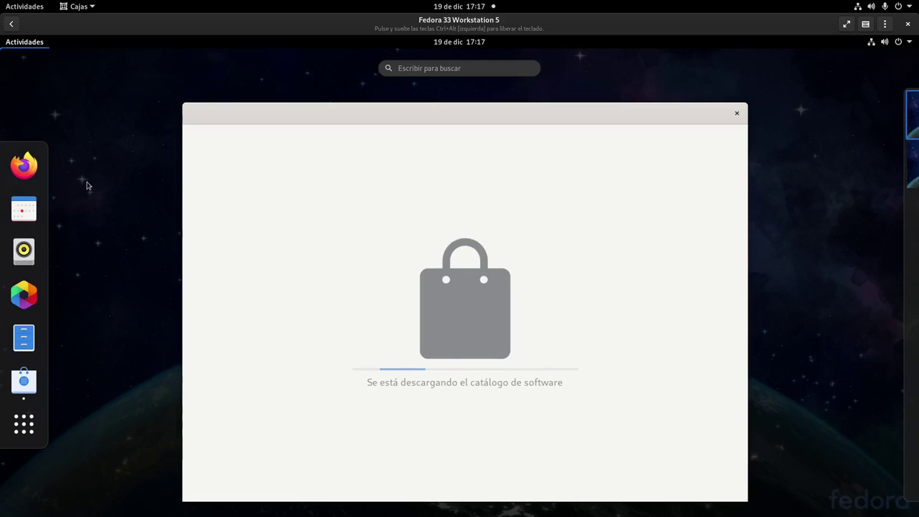
{"action": "type", "text": "moni"}
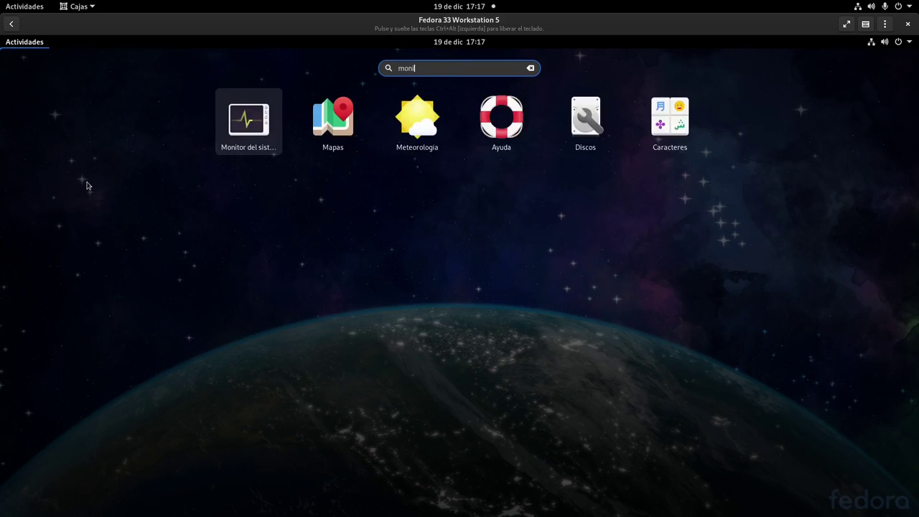
{"action": "key", "text": "Return"}
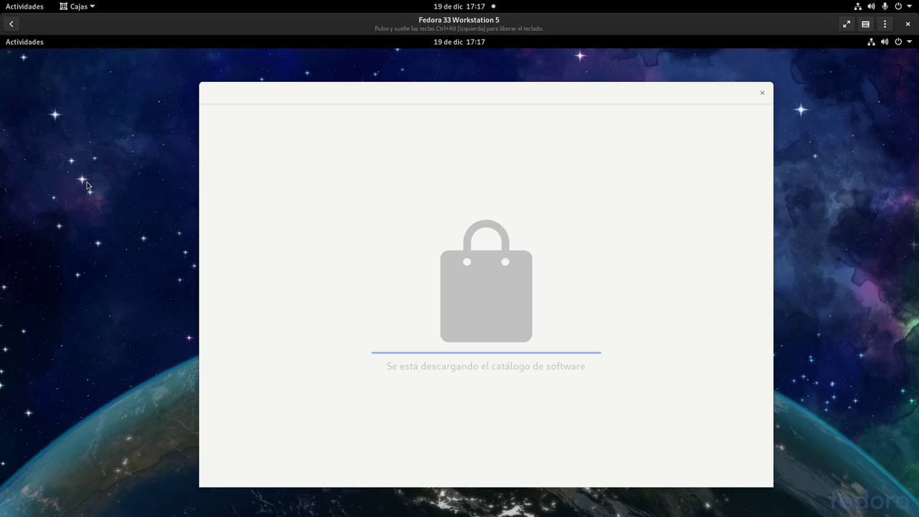
{"action": "left_click", "coordinate": [280, 60]}
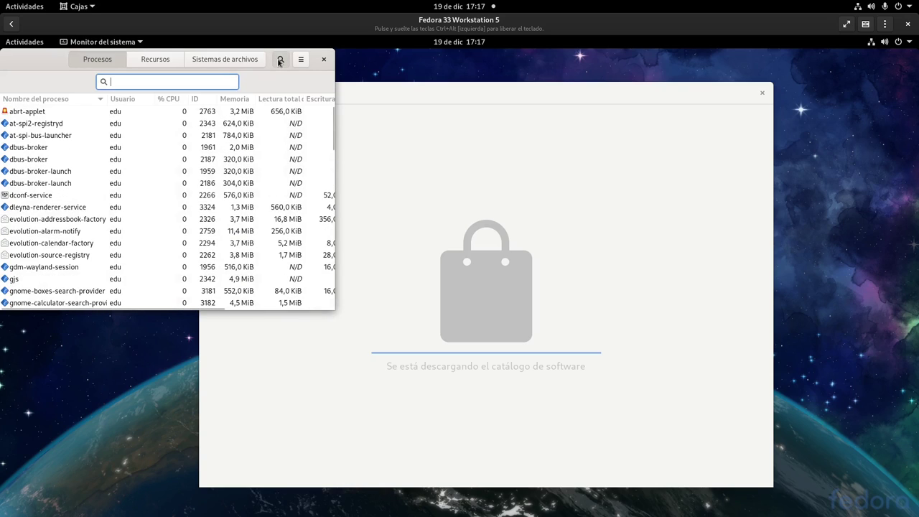
{"action": "type", "text": "xw"}
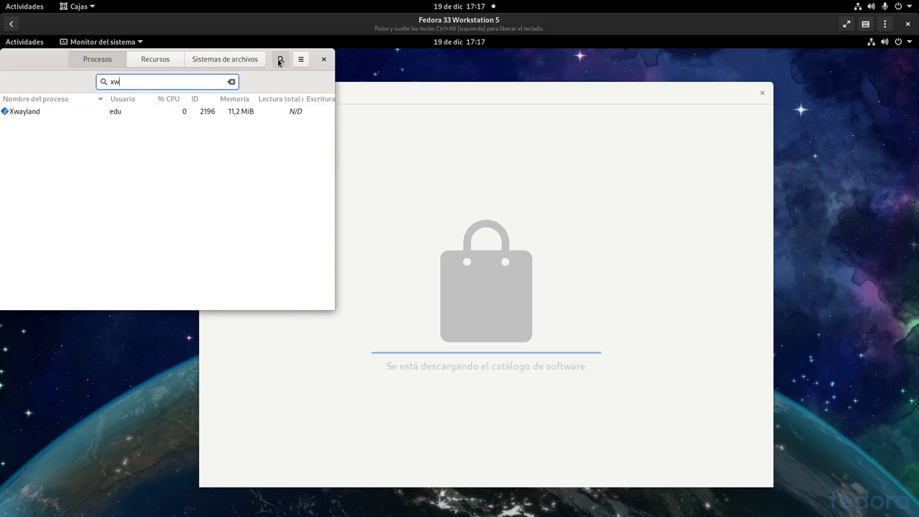
{"action": "left_click", "coordinate": [51, 111]}
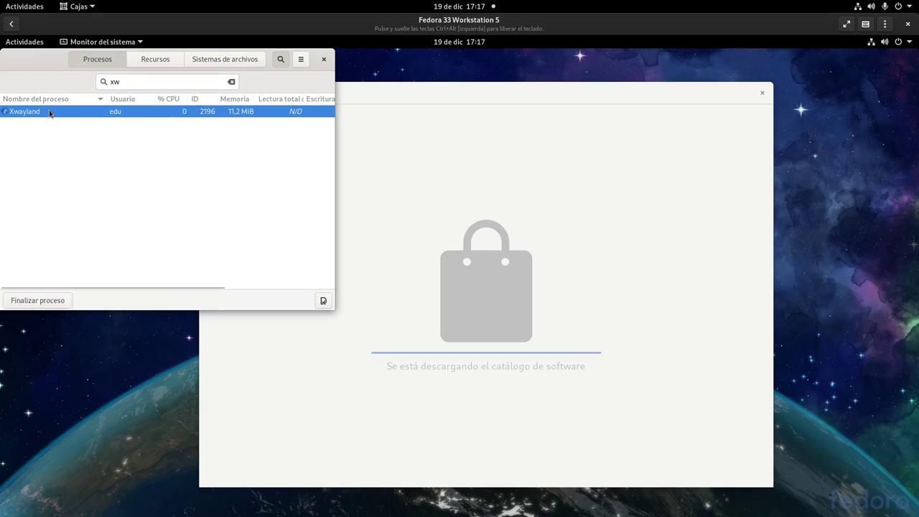
{"action": "left_click", "coordinate": [322, 60]}
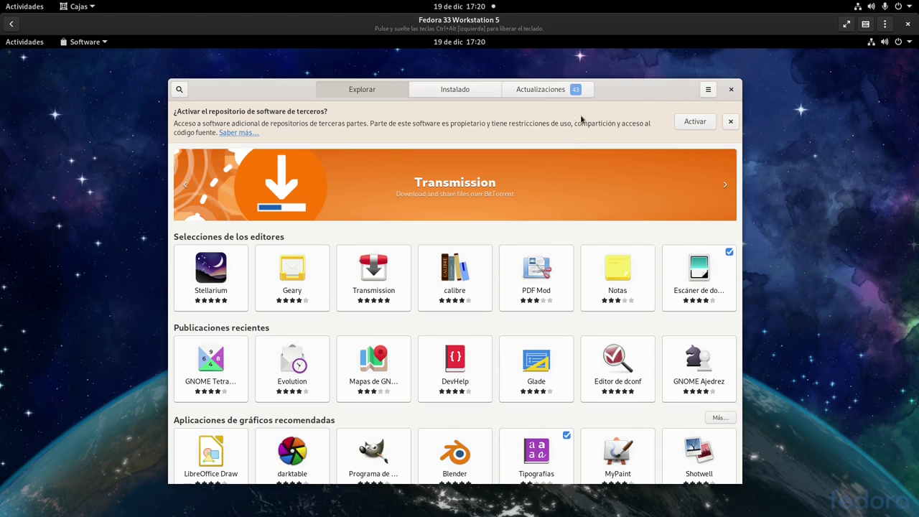
Review the software repositories list in Software and enable the third-party software repository.
{"action": "left_click", "coordinate": [708, 89]}
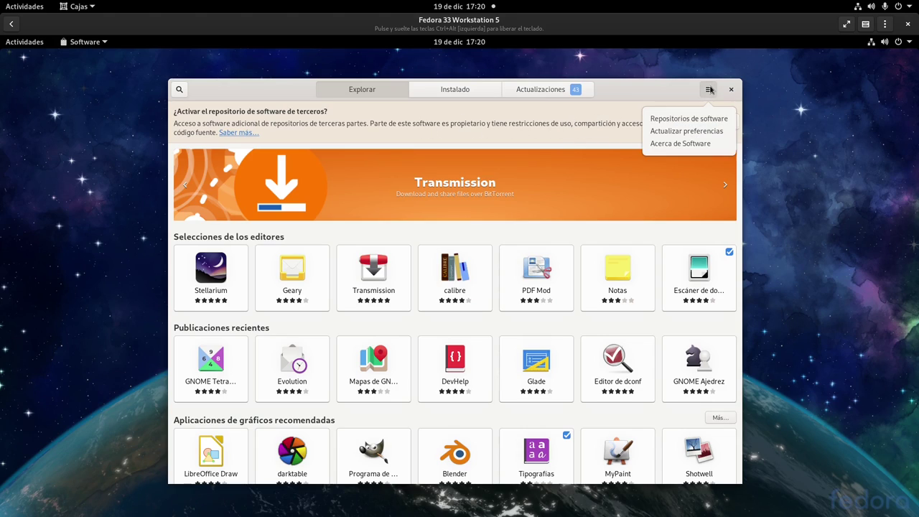
{"action": "left_click", "coordinate": [694, 123]}
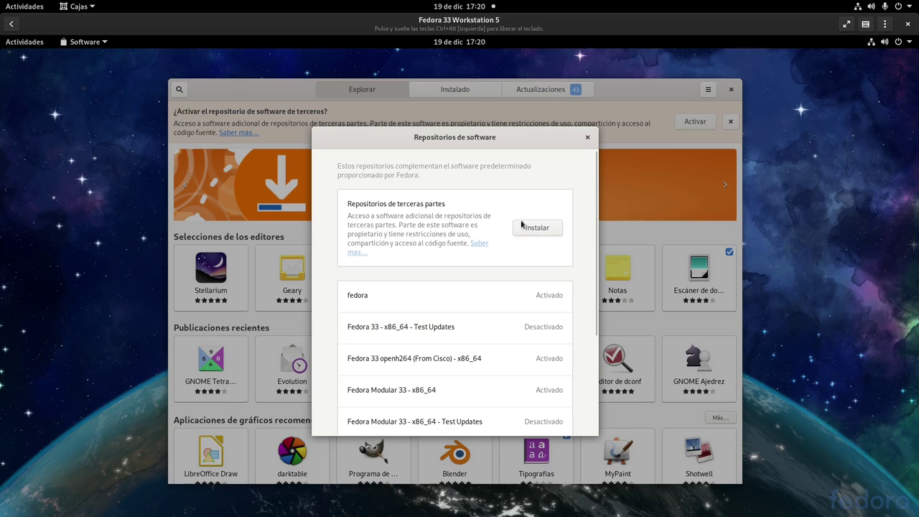
{"action": "left_click", "coordinate": [587, 138]}
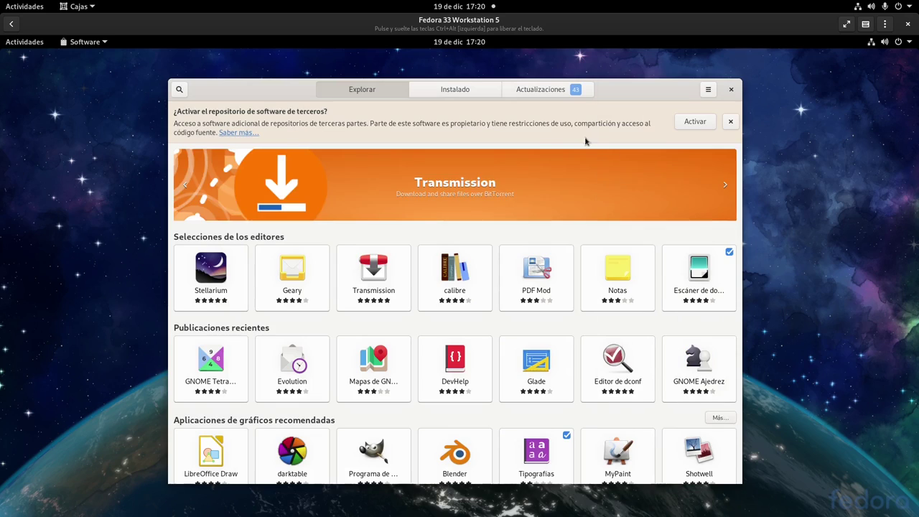
{"action": "left_click", "coordinate": [693, 123]}
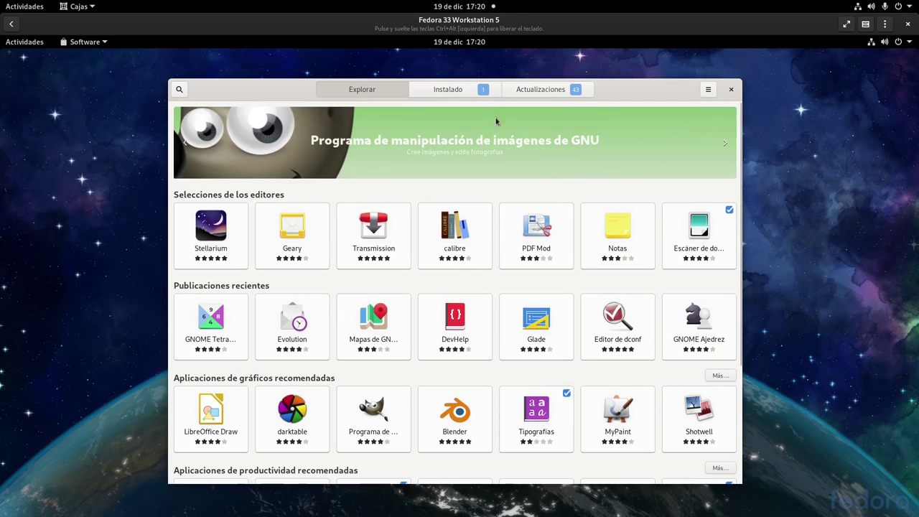
Go through the installed applications to the available updates and refresh the update check.
{"action": "left_click", "coordinate": [450, 90]}
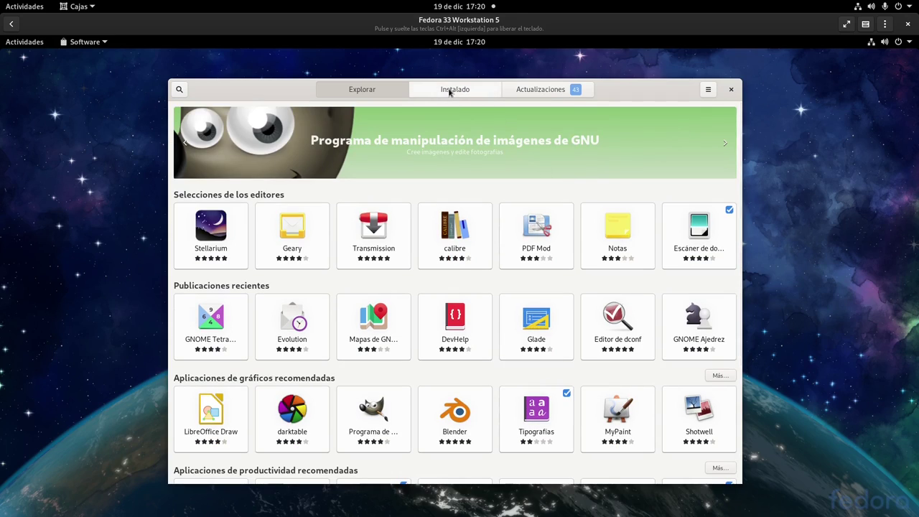
{"action": "left_click", "coordinate": [527, 91]}
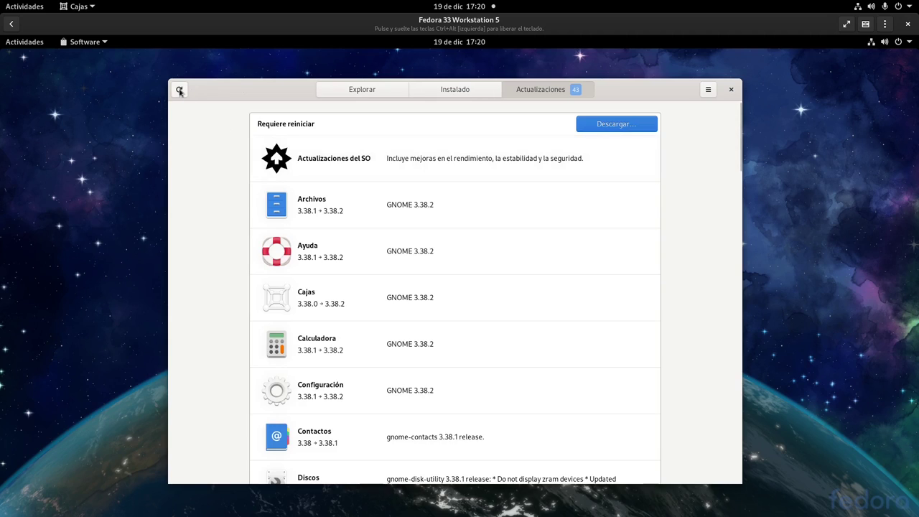
{"action": "left_click", "coordinate": [179, 91]}
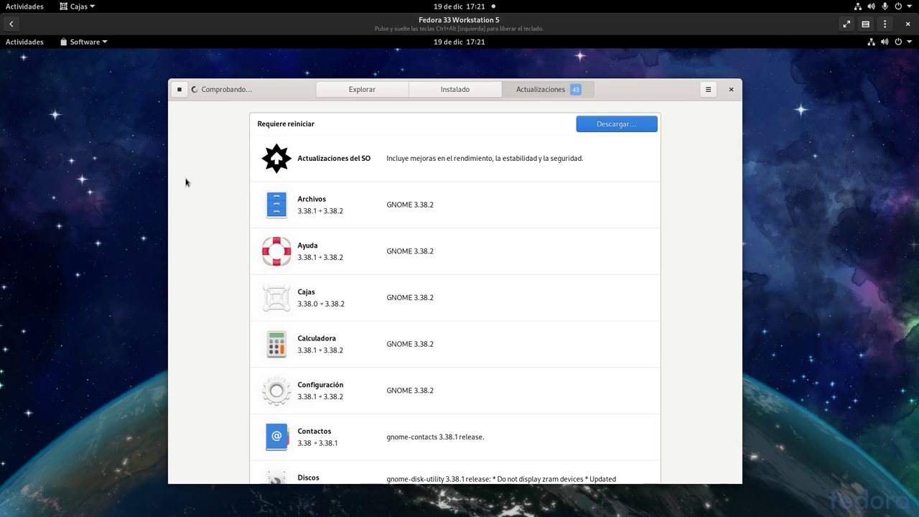
{"action": "left_click", "coordinate": [916, 4]}
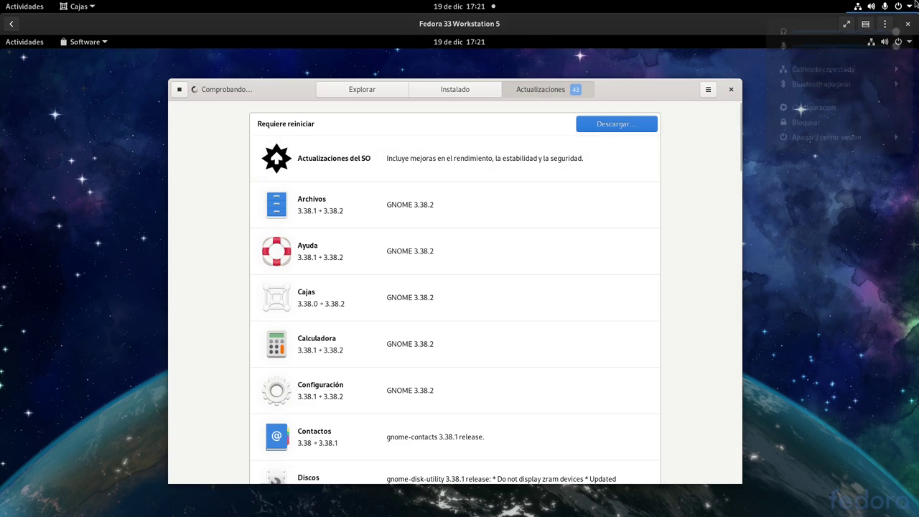
{"action": "left_click", "coordinate": [847, 141]}
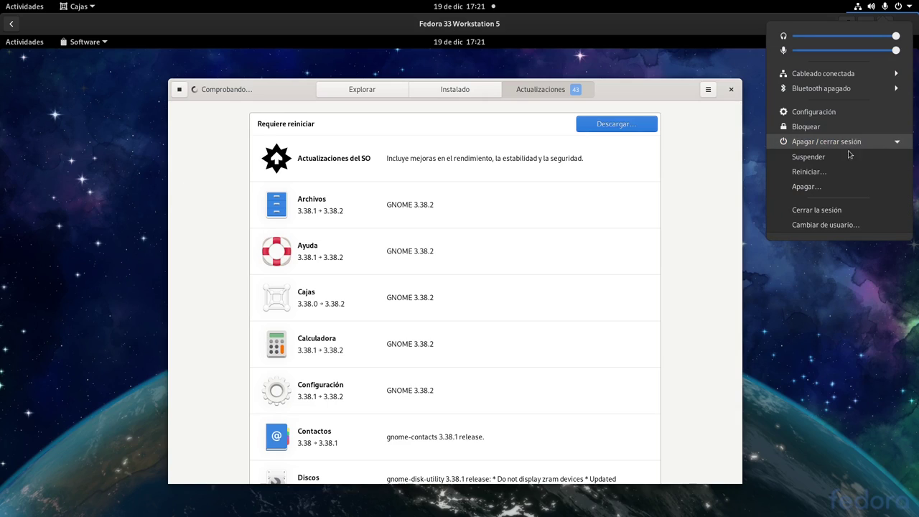
{"action": "left_click", "coordinate": [626, 91]}
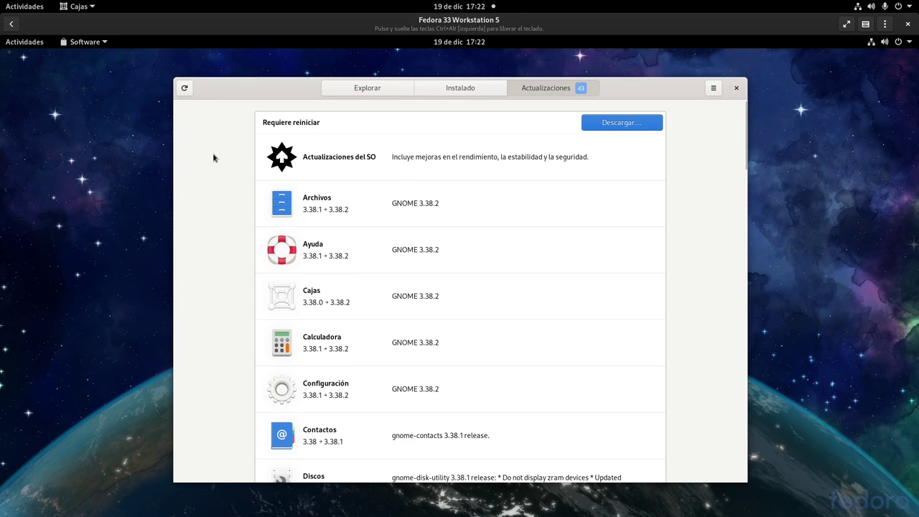
Download the operating system updates and restart the virtual machine to install them.
{"action": "left_click", "coordinate": [634, 124]}
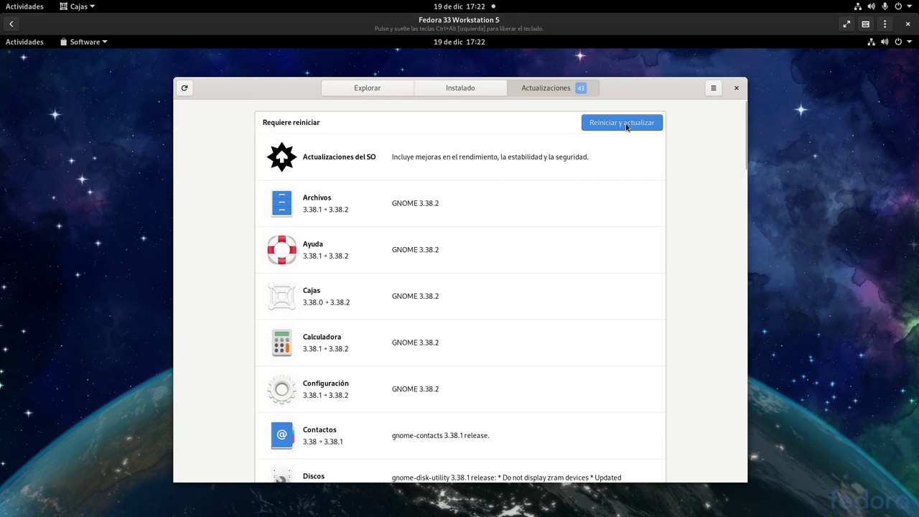
{"action": "left_click", "coordinate": [626, 127]}
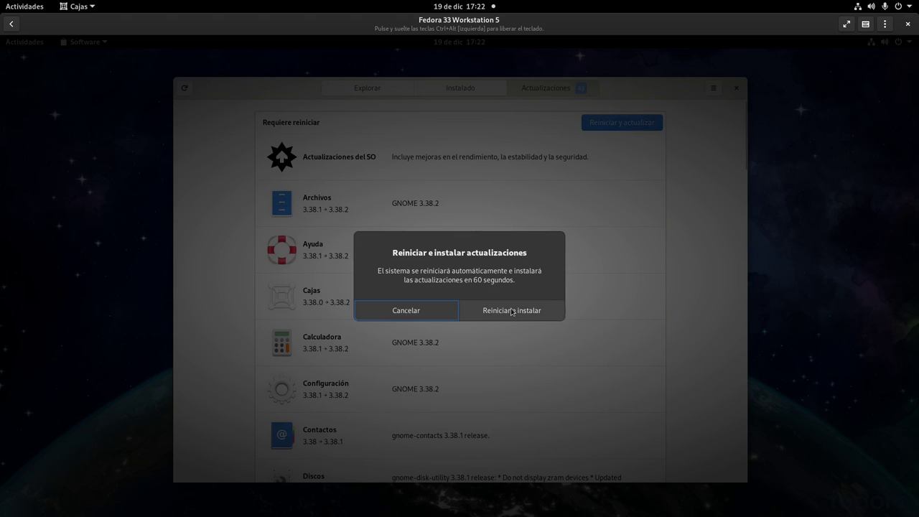
{"action": "left_click", "coordinate": [512, 311]}
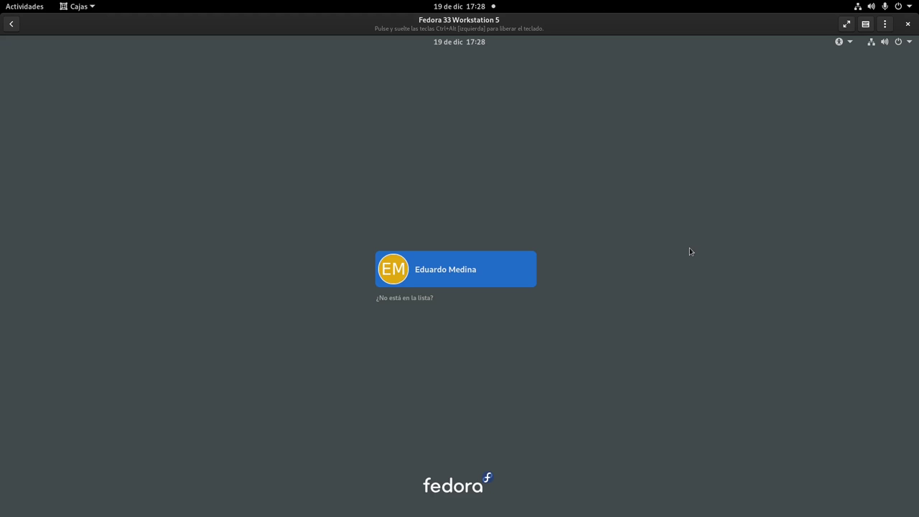
Log in to the Fedora desktop with the existing user account by entering its account password.
{"action": "left_click", "coordinate": [444, 275]}
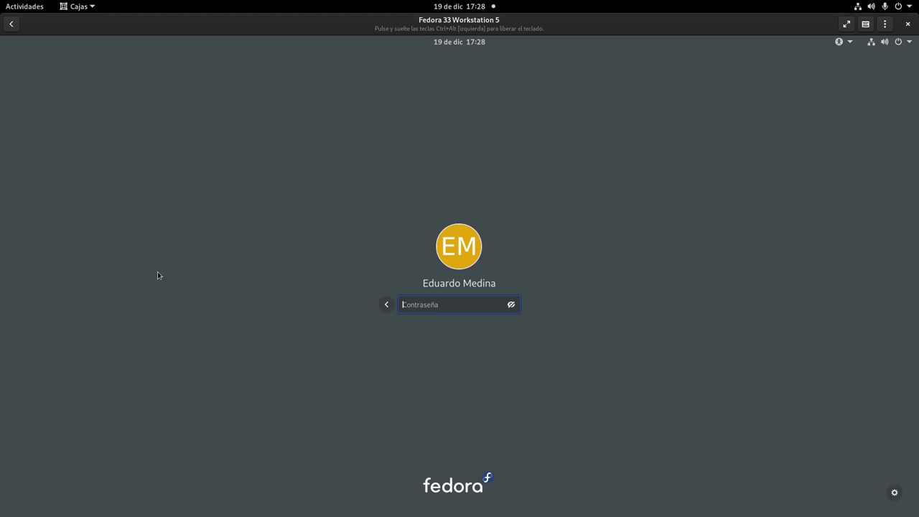
{"action": "type", "text": "********"}
{"action": "key", "text": "Return"}
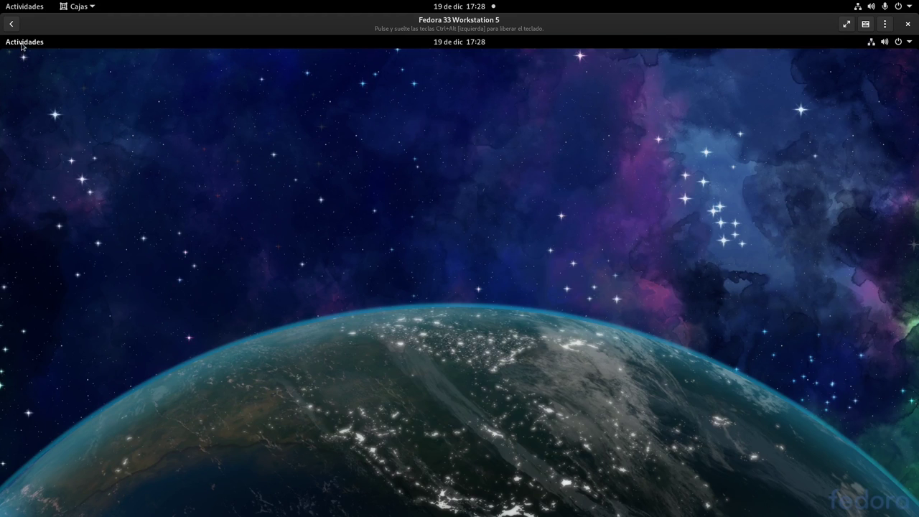
Open Software, dismiss the update notification, search for "chrome" and view the Google Chrome details page.
{"action": "left_click", "coordinate": [22, 44]}
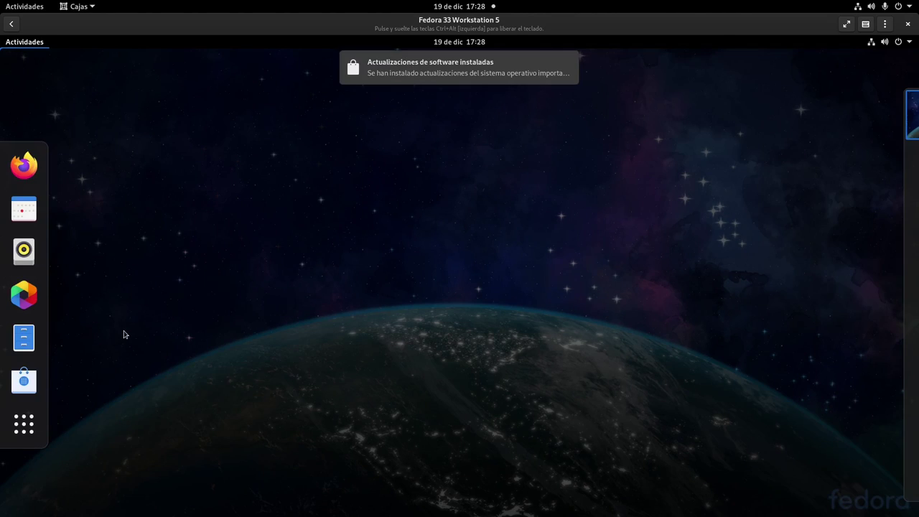
{"action": "left_click", "coordinate": [22, 384]}
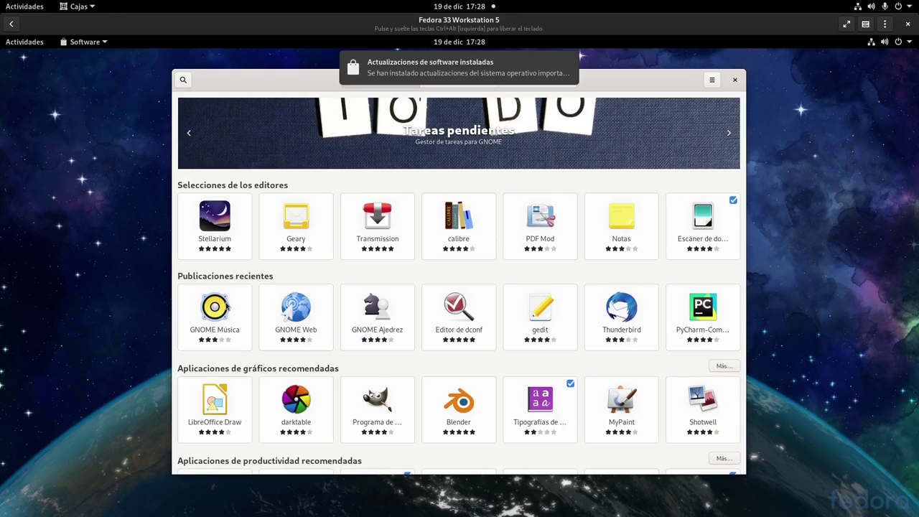
{"action": "left_click", "coordinate": [567, 64]}
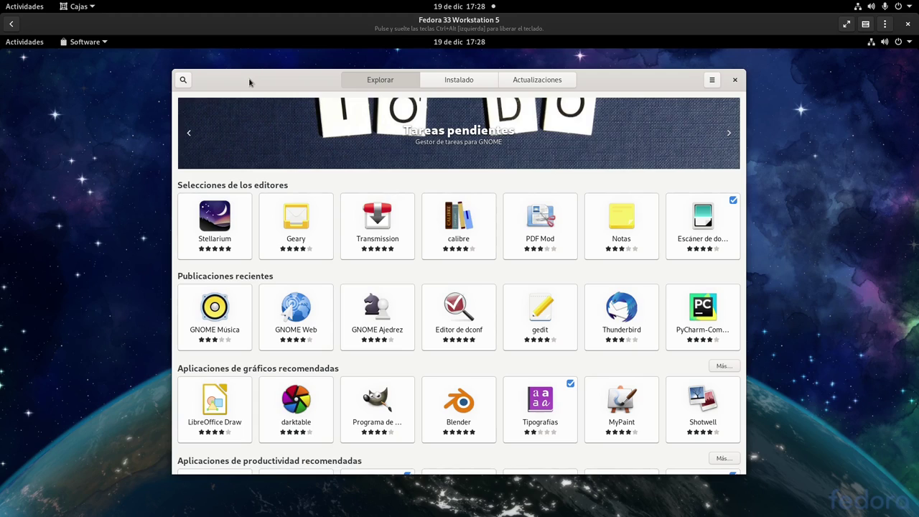
{"action": "left_click", "coordinate": [183, 80]}
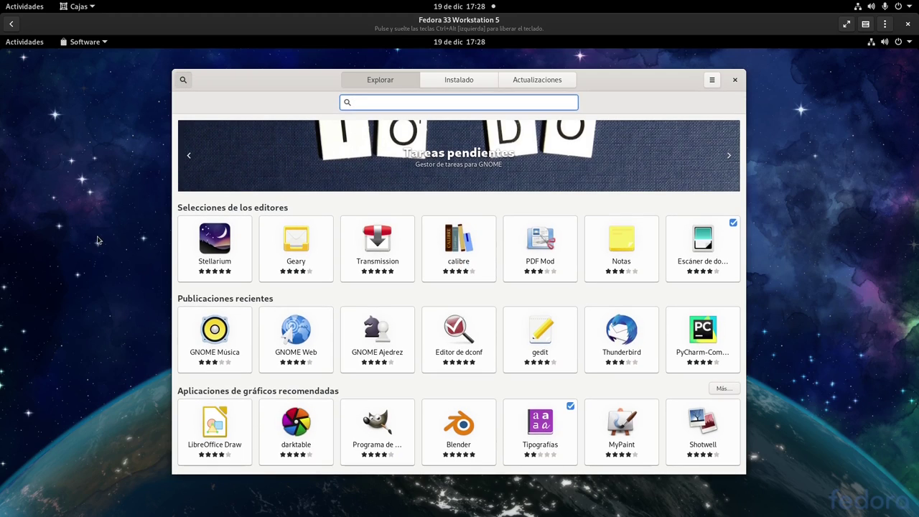
{"action": "type", "text": "chrome"}
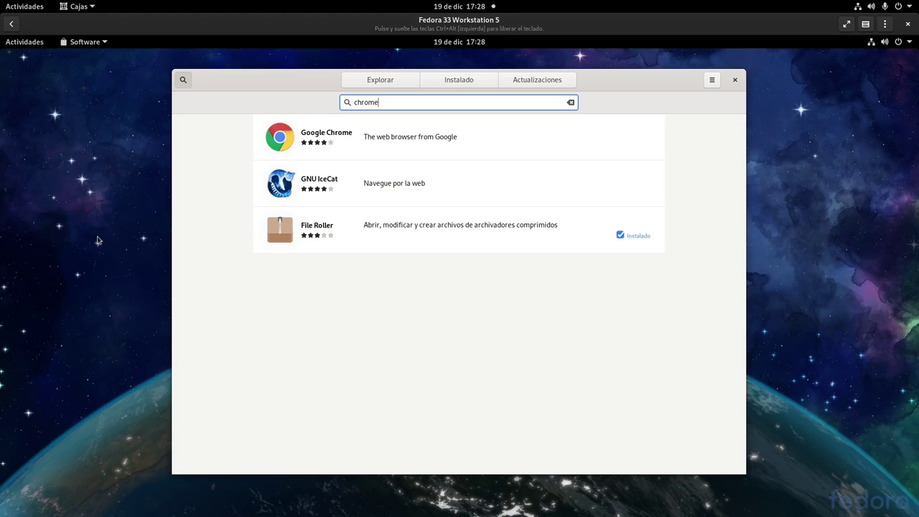
{"action": "left_click", "coordinate": [402, 148]}
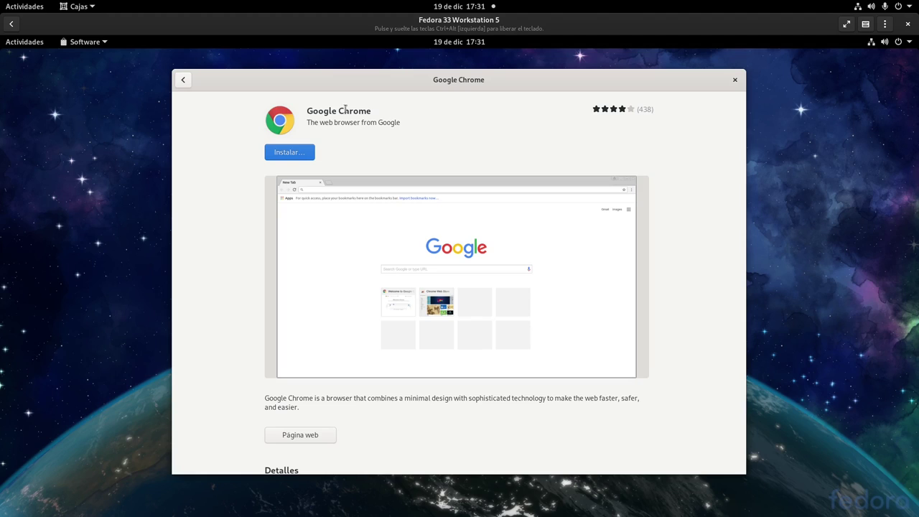
Search Software for "dnf", install dnfdragora and close Software.
{"action": "left_click", "coordinate": [184, 80]}
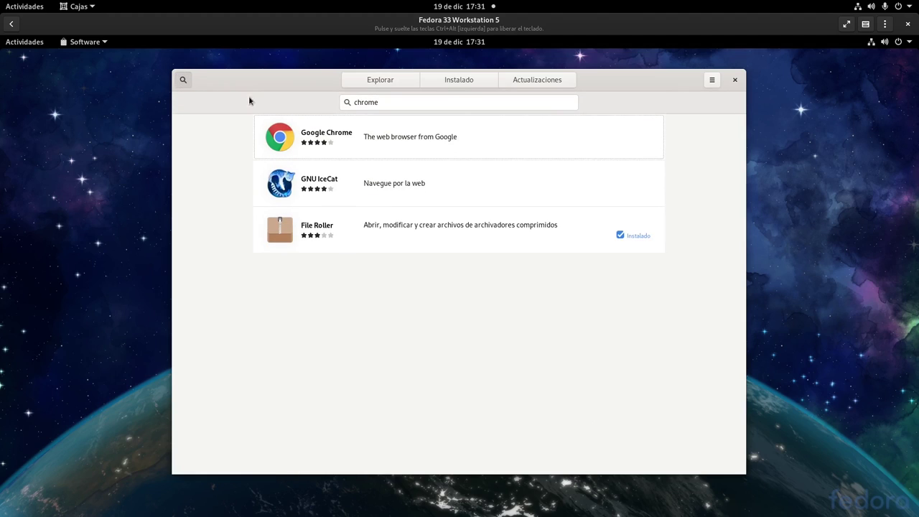
{"action": "double_click", "coordinate": [384, 100]}
{"action": "type", "text": "d"}
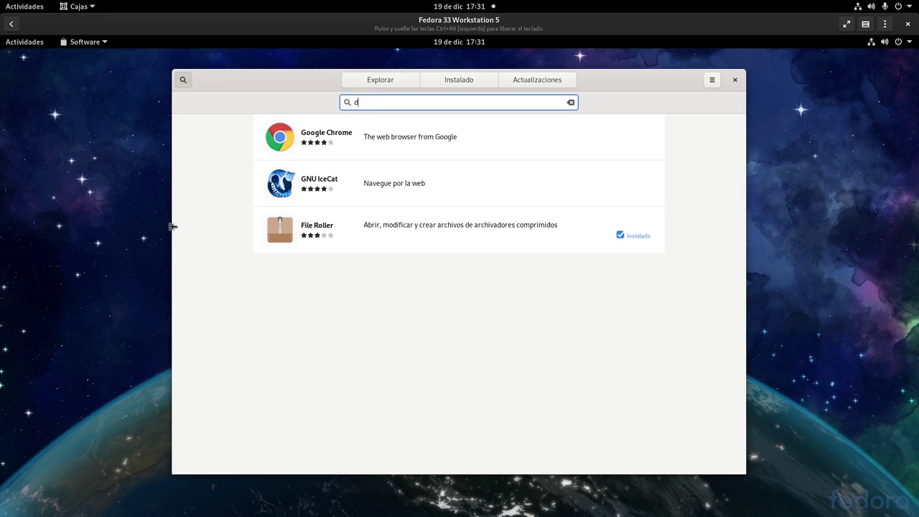
{"action": "type", "text": "nf"}
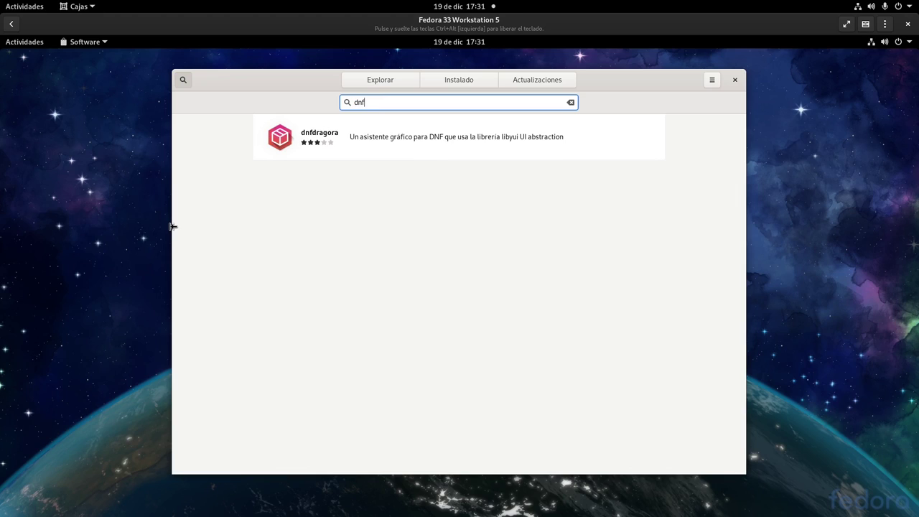
{"action": "left_click", "coordinate": [326, 143]}
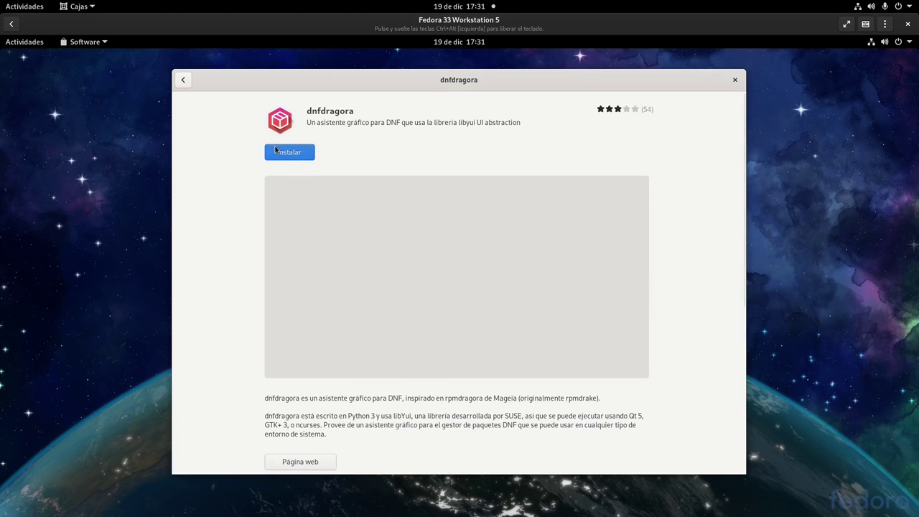
{"action": "left_click", "coordinate": [276, 150]}
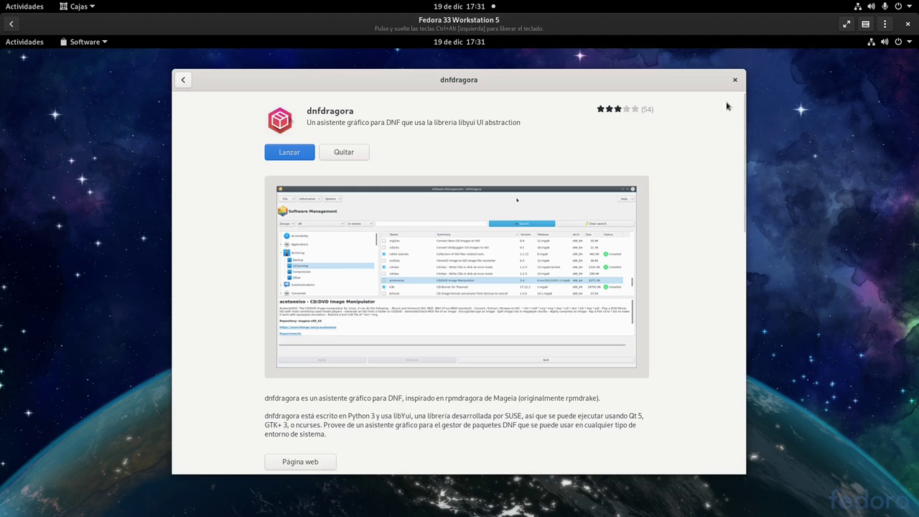
{"action": "left_click", "coordinate": [734, 80]}
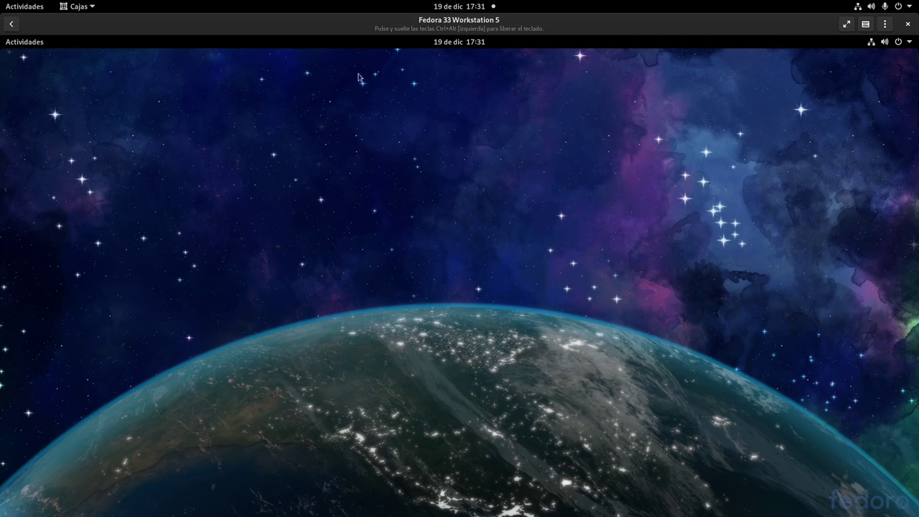
Launch Firefox, maximize its window and close the privacy notice page.
{"action": "left_click", "coordinate": [33, 46]}
{"action": "left_click", "coordinate": [24, 165]}
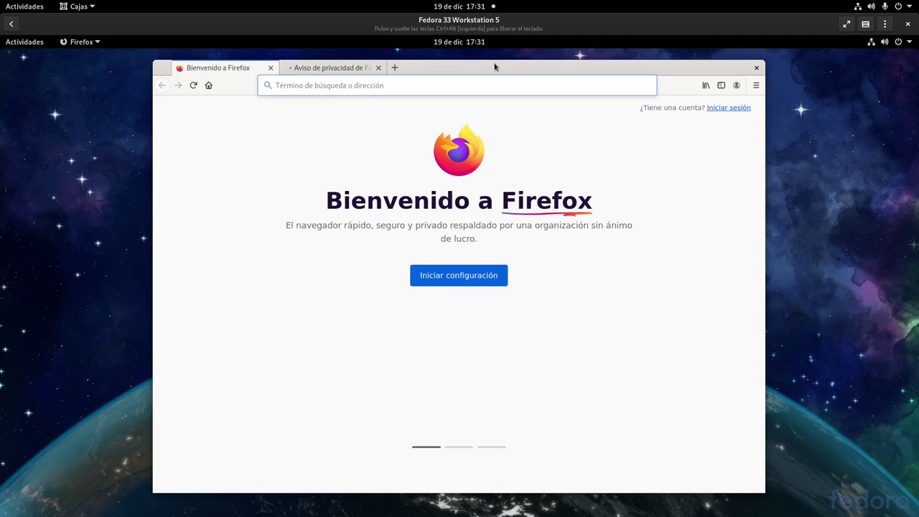
{"action": "double_click", "coordinate": [496, 67]}
{"action": "left_click", "coordinate": [207, 56]}
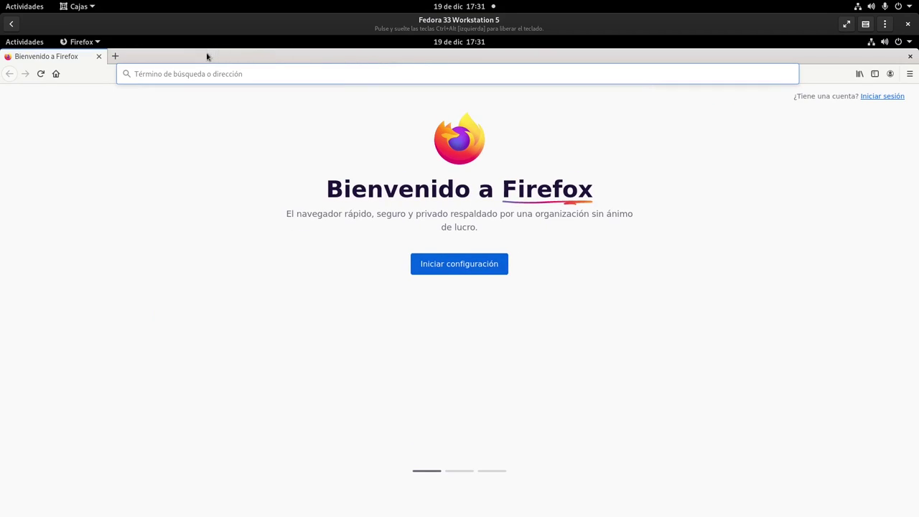
Search the web for "rpmfusion".
{"action": "left_click", "coordinate": [221, 73]}
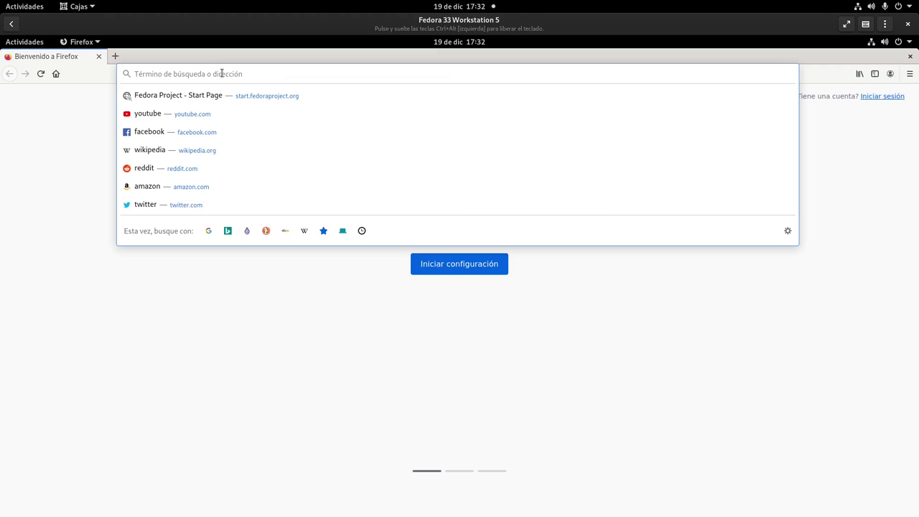
{"action": "type", "text": "pd"}
{"action": "key", "text": "BackSpace"}
{"action": "key", "text": "BackSpace"}
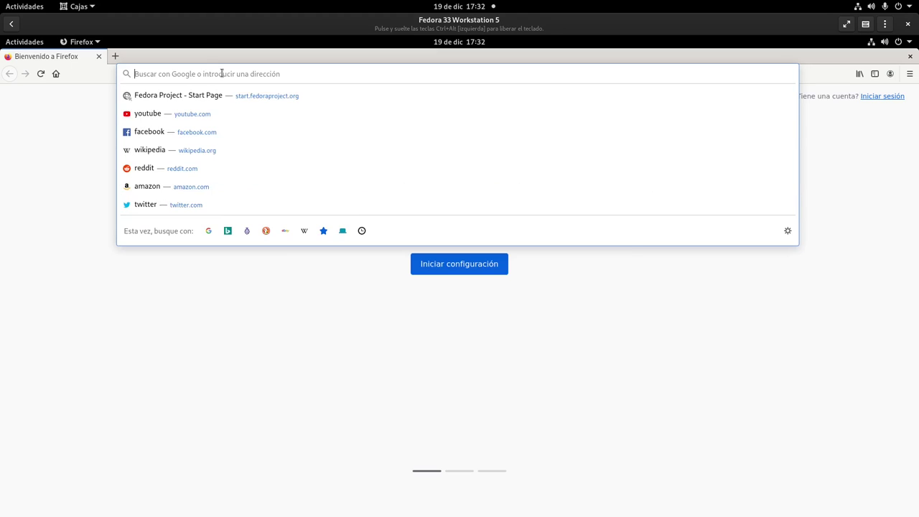
{"action": "type", "text": "p"}
{"action": "key", "text": "BackSpace"}
{"action": "type", "text": "rpmfusion"}
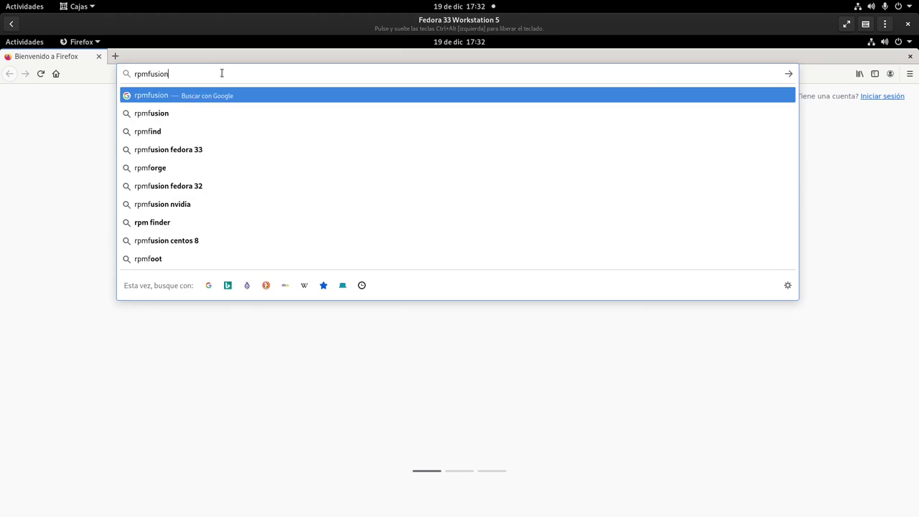
{"action": "key", "text": "Return"}
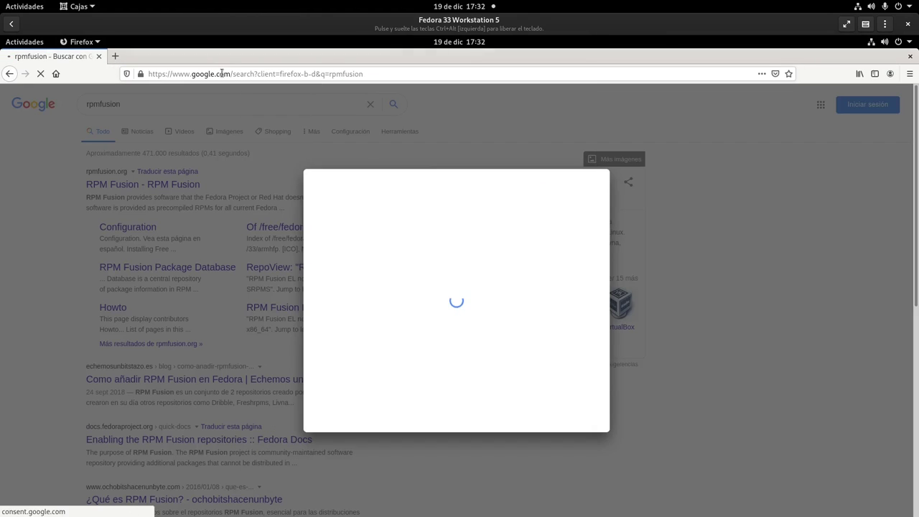
Accept Google's consent notice and open the RPM Fusion site's Configuration page to read the free and nonfree repository instructions.
{"action": "left_click", "coordinate": [578, 359]}
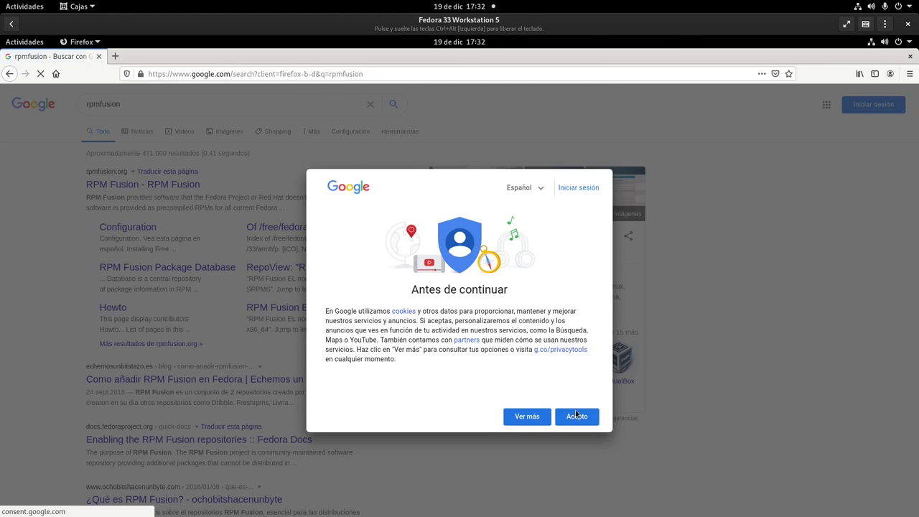
{"action": "left_click", "coordinate": [164, 184]}
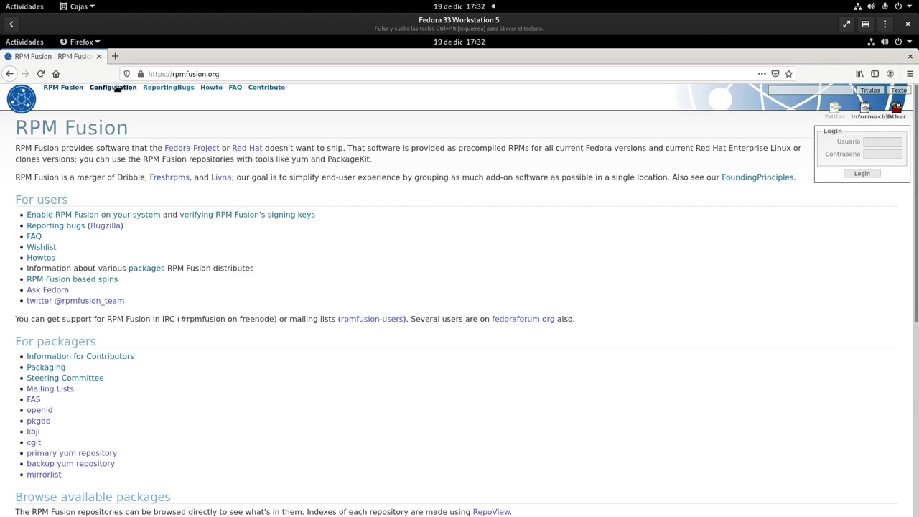
{"action": "left_click", "coordinate": [116, 88]}
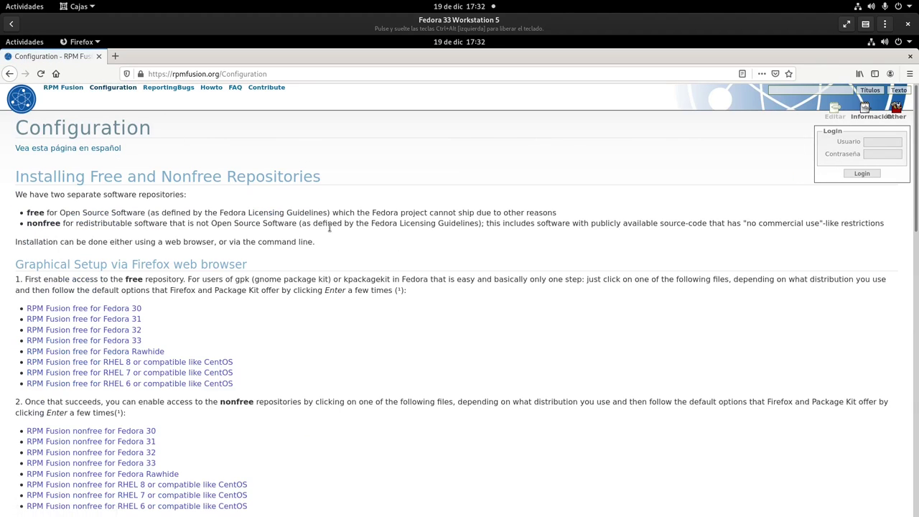
{"action": "scroll", "coordinate": [328, 224], "scroll_direction": "down", "scroll_amount": 2}
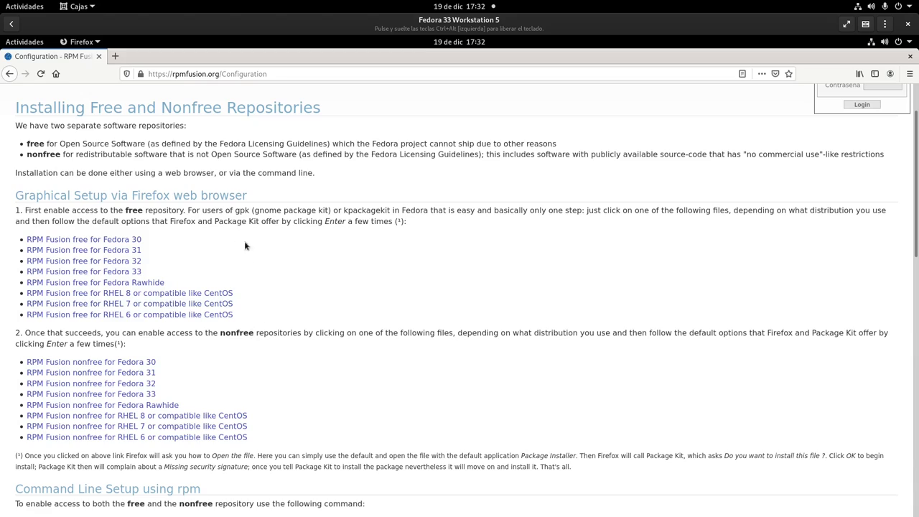
{"action": "left_click_drag", "start_coordinate": [94, 210], "coordinate": [163, 210]}
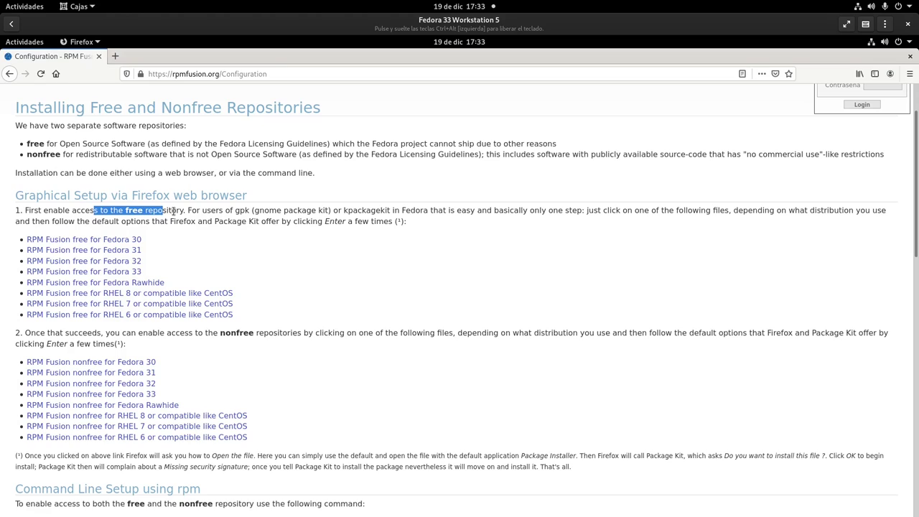
{"action": "left_click_drag", "start_coordinate": [152, 332], "coordinate": [257, 333]}
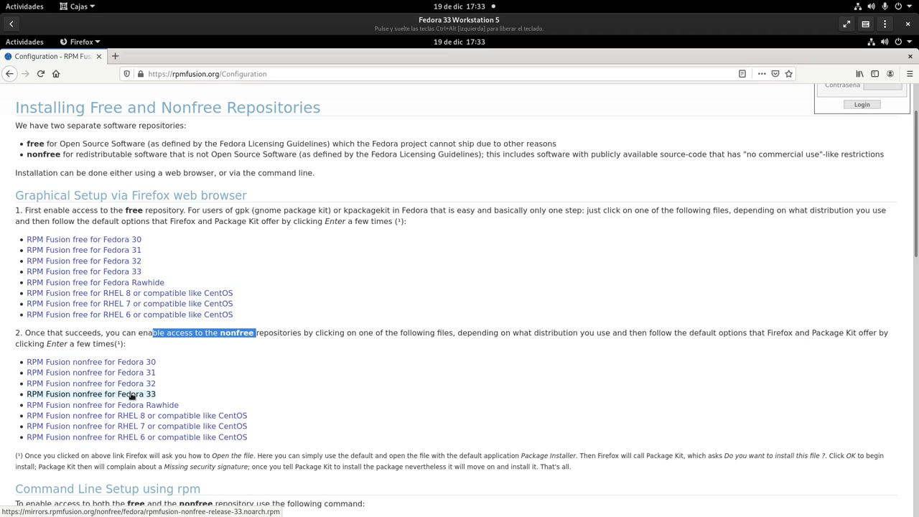
Save the RPM Fusion free and nonfree packages for Fedora 33 to disk and close Firefox.
{"action": "left_click", "coordinate": [116, 273]}
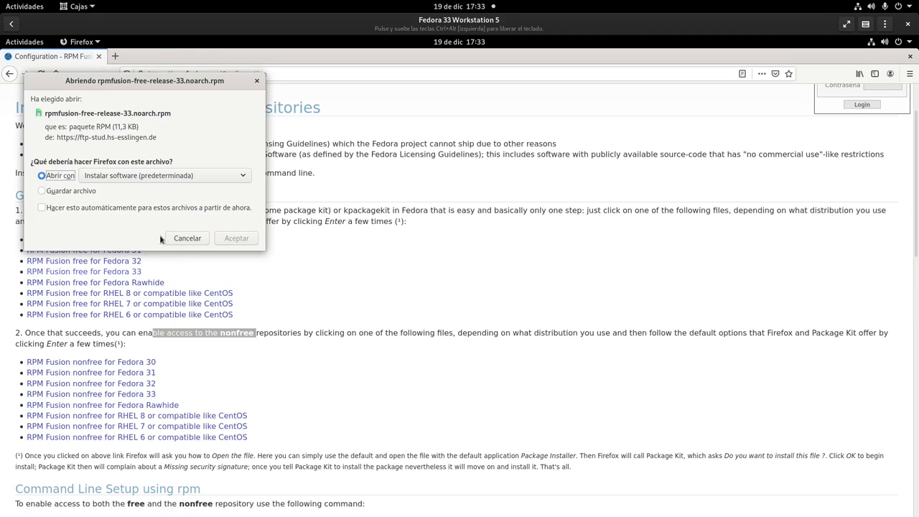
{"action": "left_click", "coordinate": [83, 192]}
{"action": "left_click", "coordinate": [236, 238]}
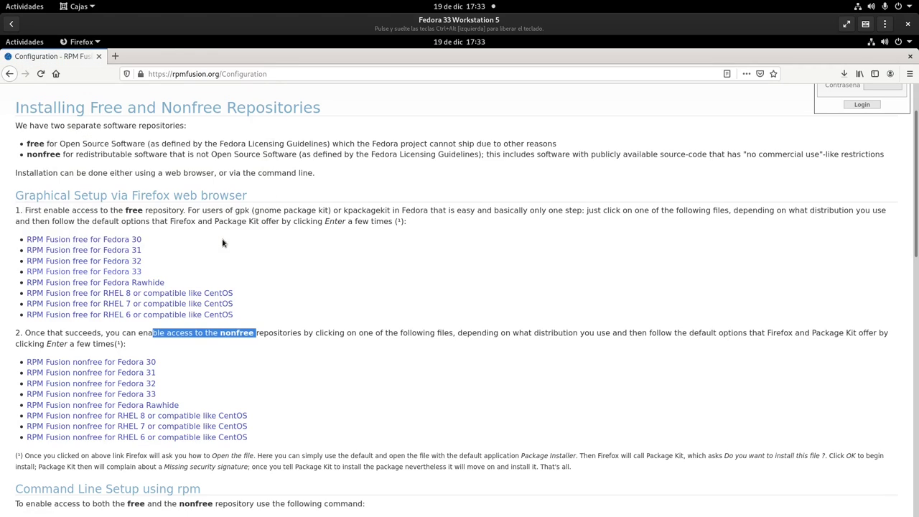
{"action": "left_click", "coordinate": [144, 396]}
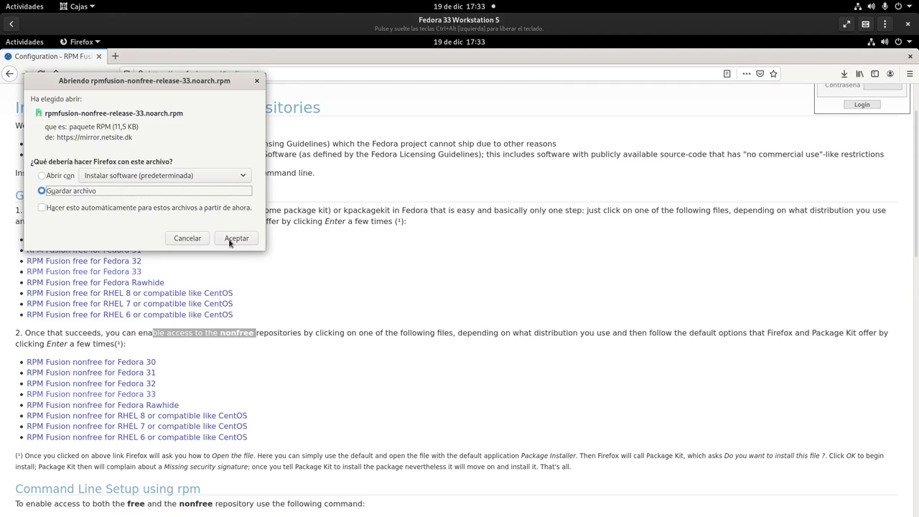
{"action": "left_click", "coordinate": [231, 238]}
{"action": "left_click", "coordinate": [910, 57]}
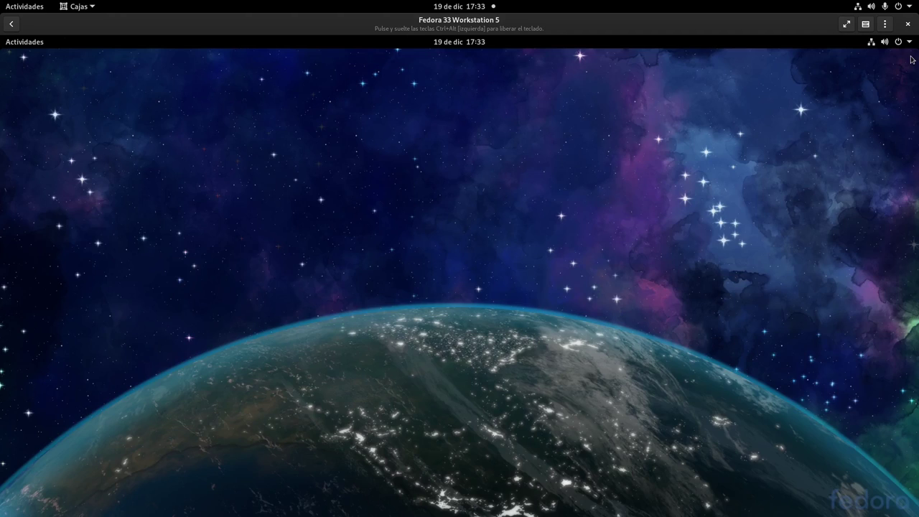
Open the Descargas folder in a maximized Files window and open rpmfusion-free-release-33.noarch.rpm with Instalar software.
{"action": "left_click", "coordinate": [27, 44]}
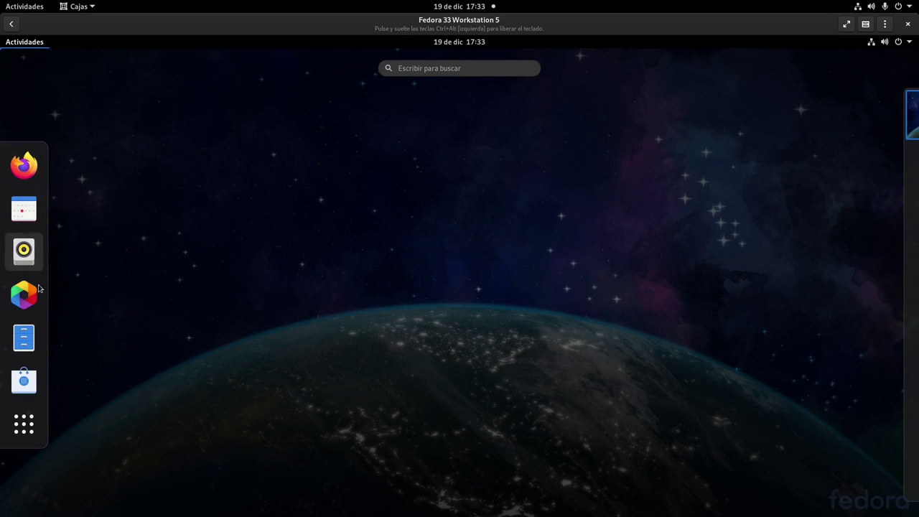
{"action": "left_click", "coordinate": [27, 343]}
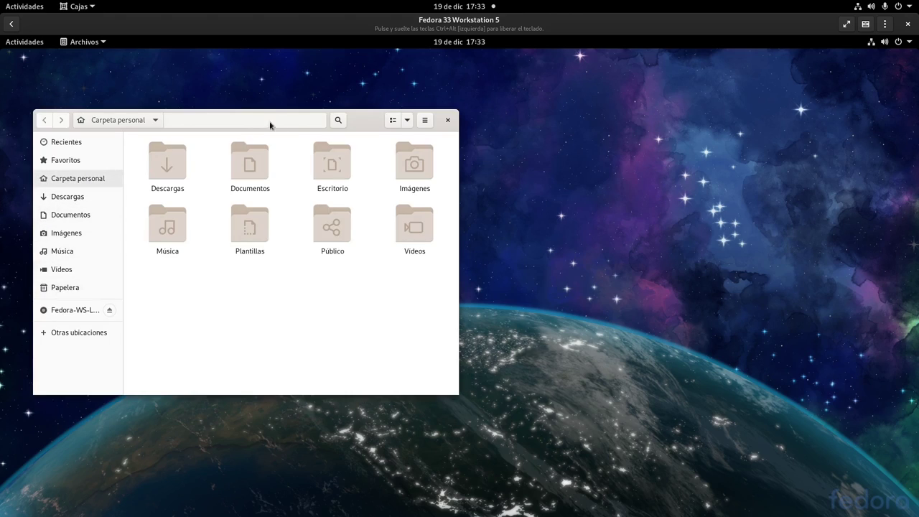
{"action": "double_click", "coordinate": [361, 121]}
{"action": "double_click", "coordinate": [137, 111]}
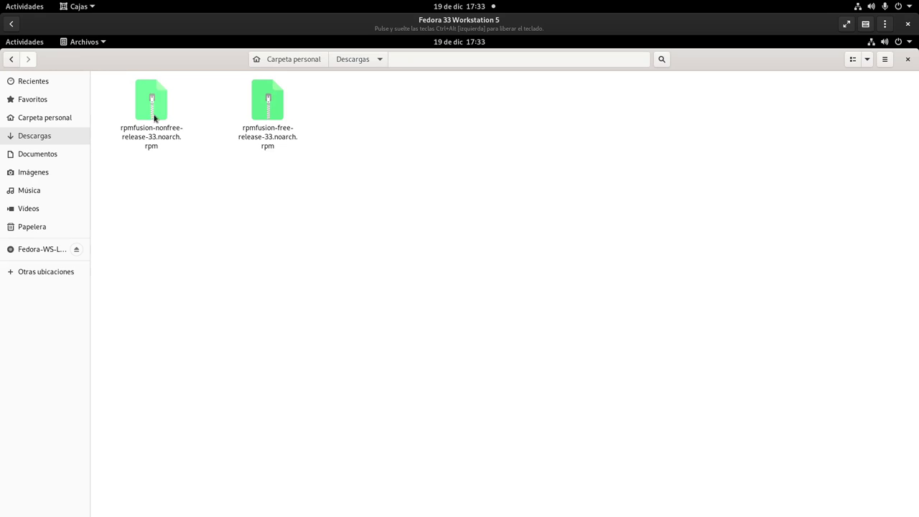
{"action": "left_click", "coordinate": [269, 102]}
{"action": "right_click", "coordinate": [270, 100]}
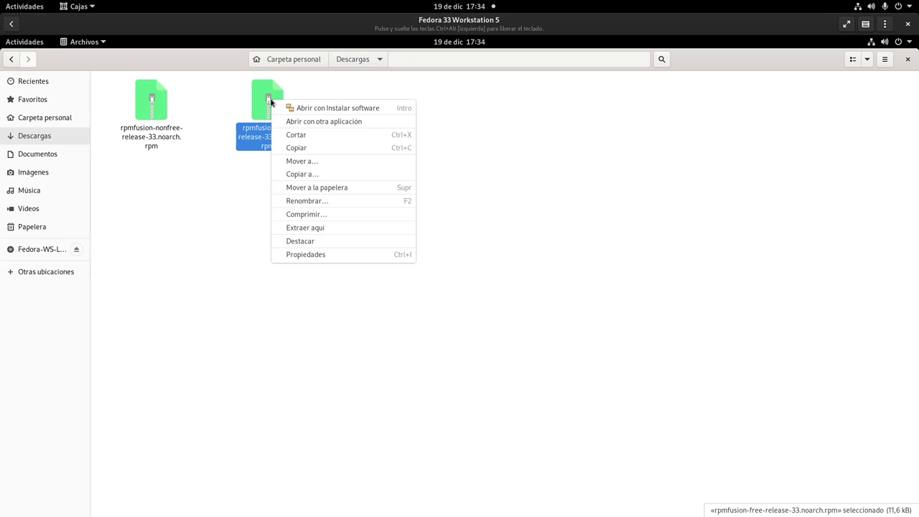
{"action": "left_click", "coordinate": [362, 111]}
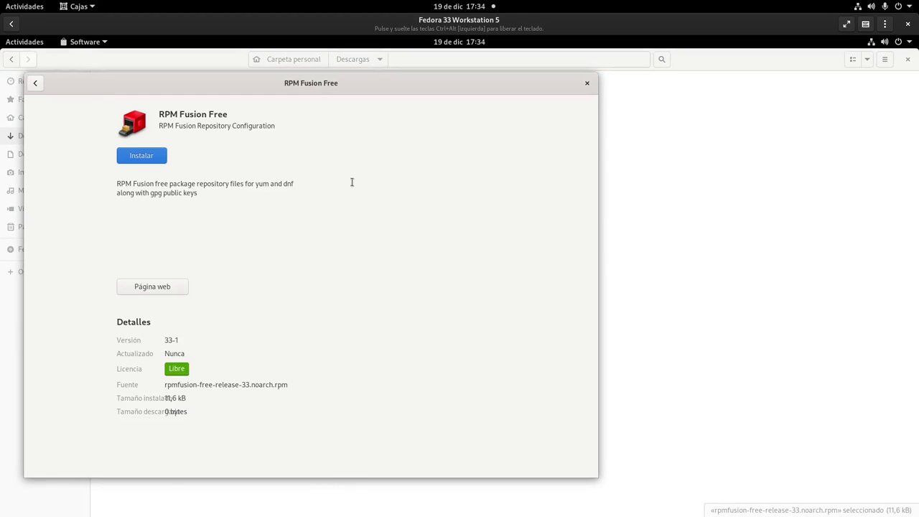
Install the RPM Fusion Free package, authenticating with the account password, and close its Software window.
{"action": "left_click", "coordinate": [134, 162]}
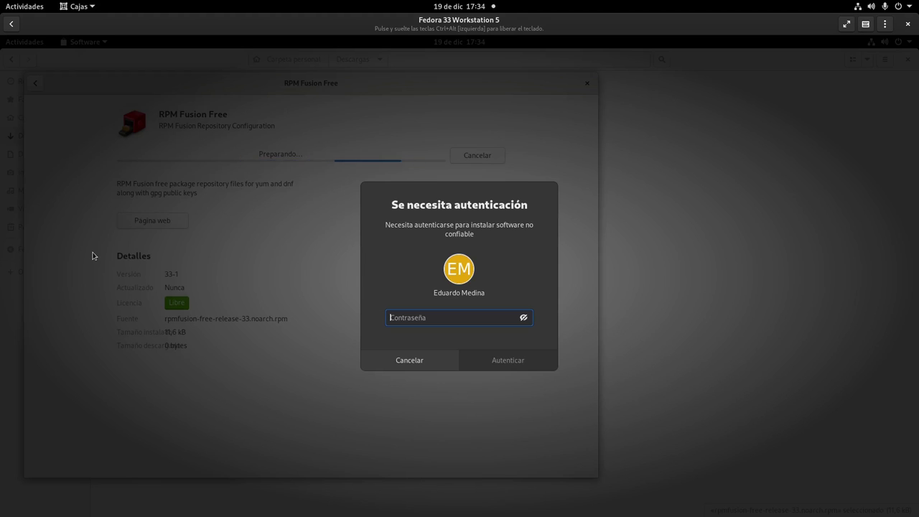
{"action": "type", "text": "********"}
{"action": "key", "text": "Return"}
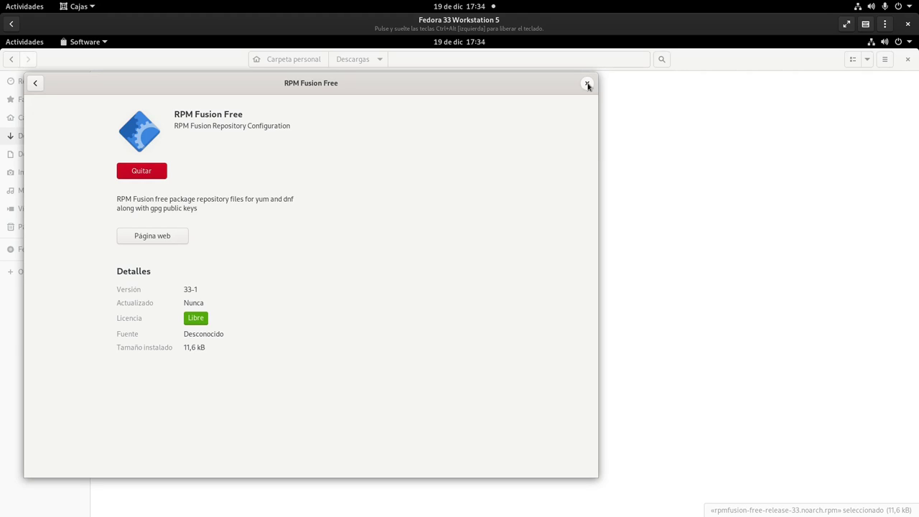
{"action": "left_click", "coordinate": [587, 84]}
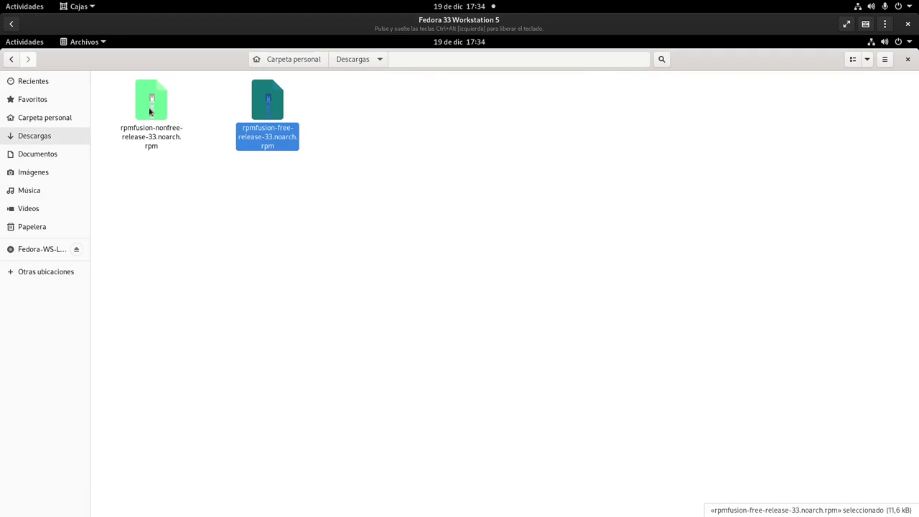
Open rpmfusion-nonfree-release-33.noarch.rpm for installation and move the Software window aside to uncover the package files.
{"action": "left_click", "coordinate": [149, 108]}
{"action": "double_click", "coordinate": [148, 108]}
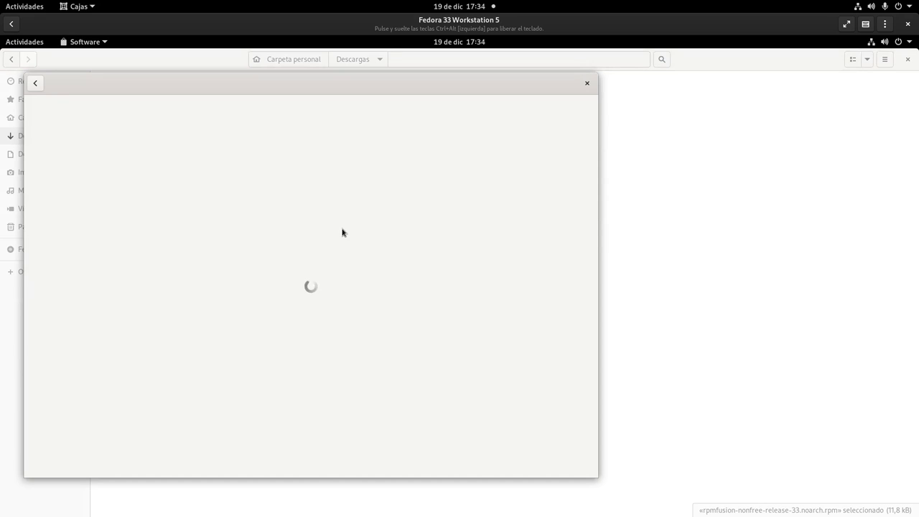
{"action": "left_click_drag", "start_coordinate": [294, 96], "coordinate": [541, 100]}
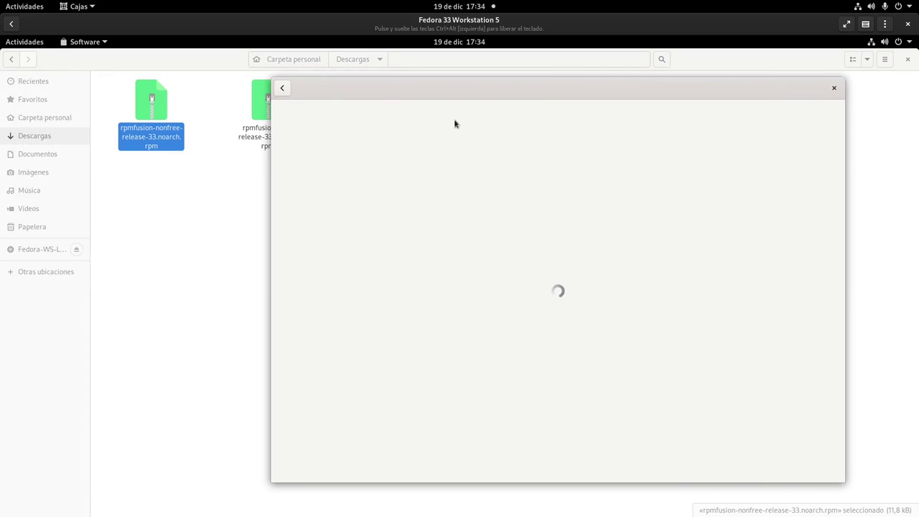
Check which default application opens rpmfusion-nonfree-release-33.noarch.rpm in its properties, and return to the Software window.
{"action": "right_click", "coordinate": [158, 119]}
{"action": "left_click", "coordinate": [218, 271]}
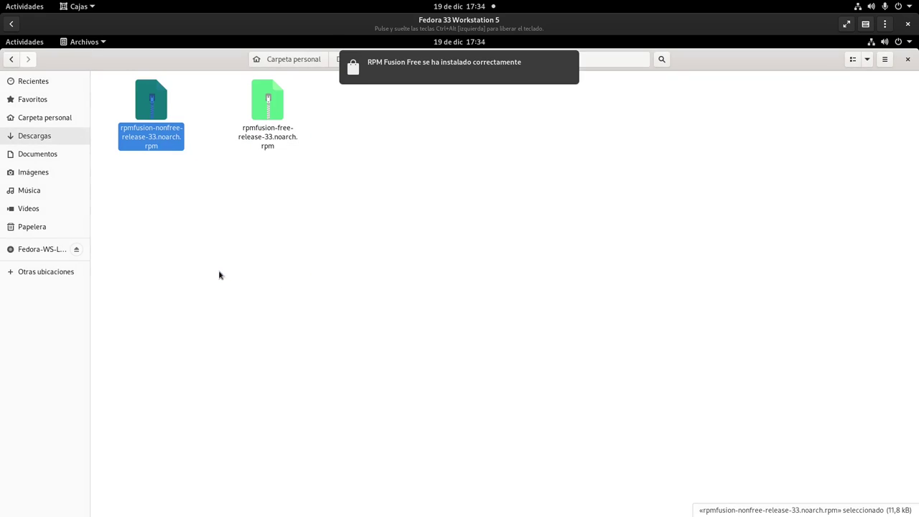
{"action": "left_click", "coordinate": [534, 194]}
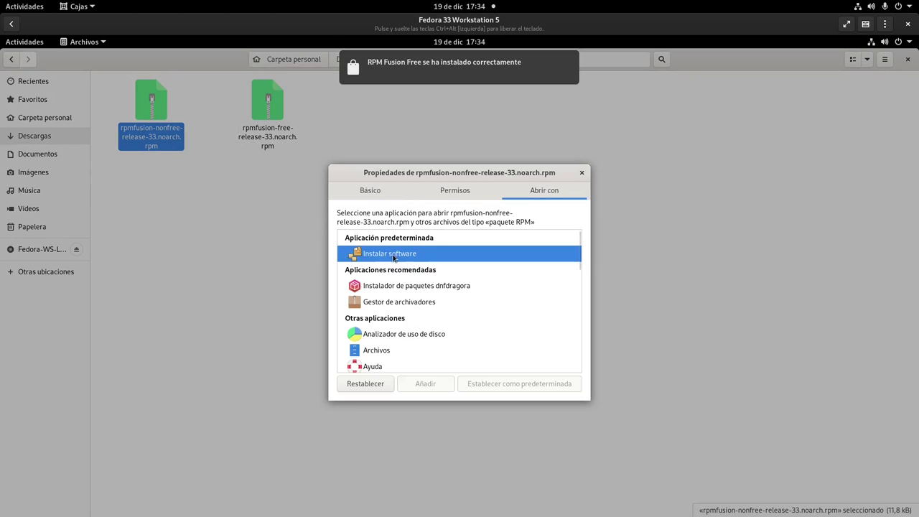
{"action": "left_click", "coordinate": [582, 173]}
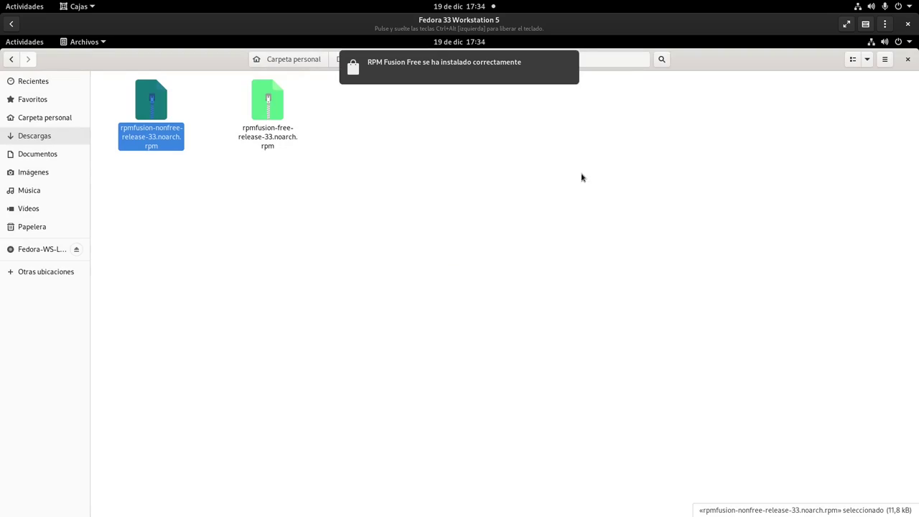
{"action": "left_click", "coordinate": [21, 43]}
{"action": "left_click", "coordinate": [584, 258]}
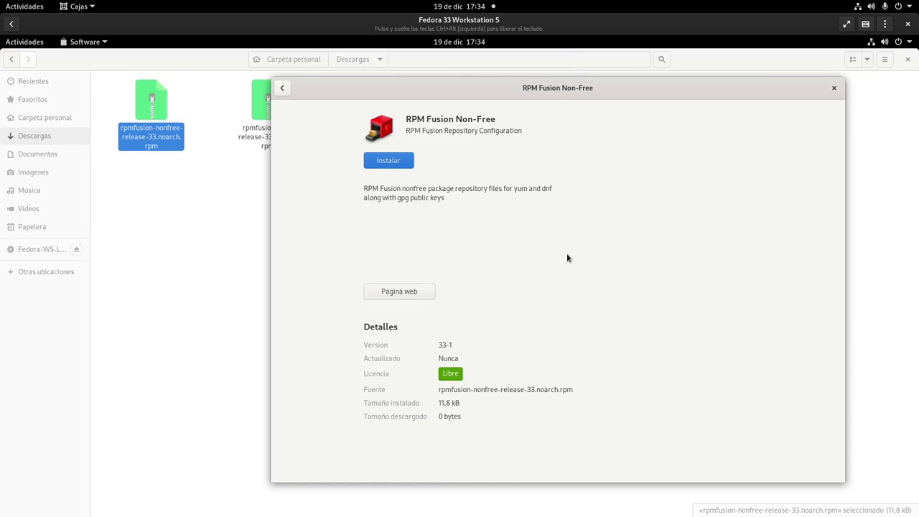
Install the RPM Fusion Non-Free package, authenticating with the account password, and close the Software and Files windows.
{"action": "left_click", "coordinate": [387, 161]}
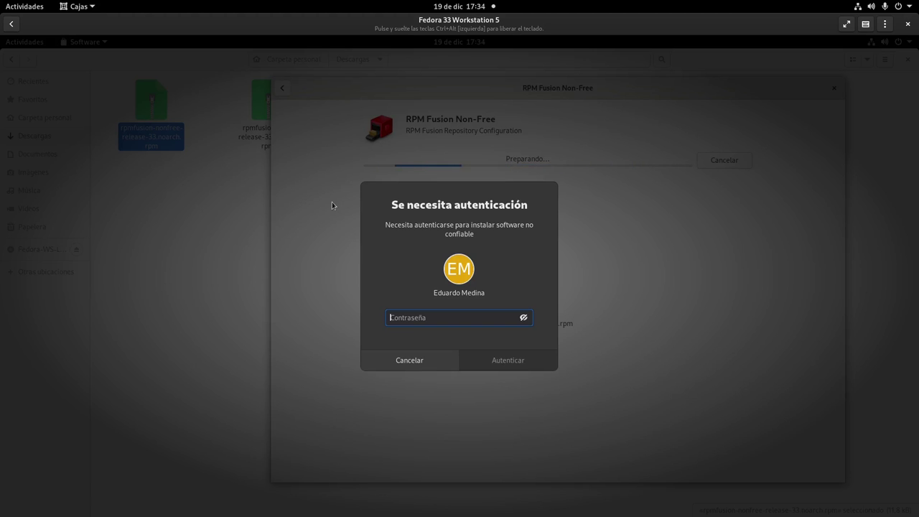
{"action": "type", "text": "******"}
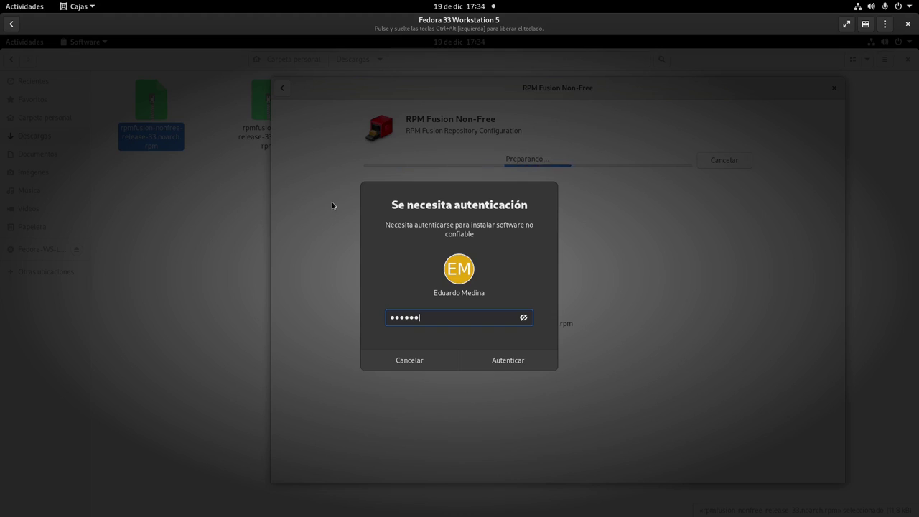
{"action": "key", "text": "Return"}
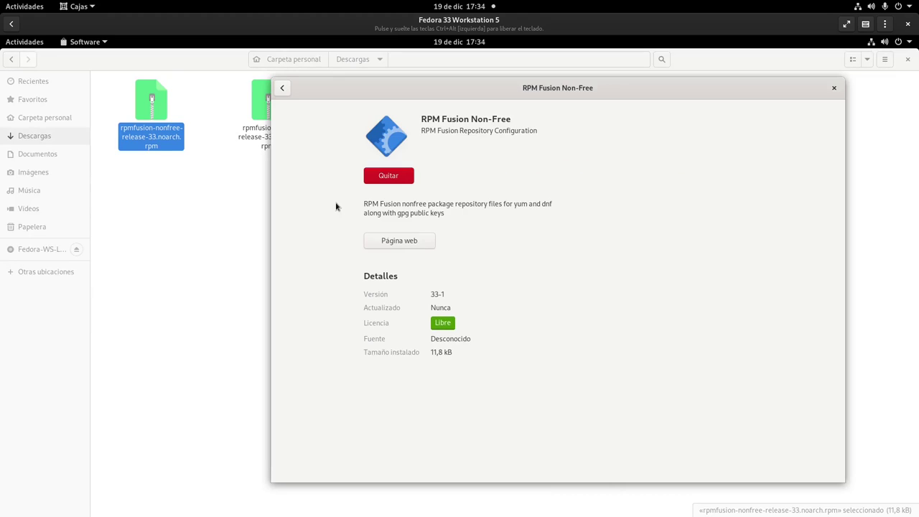
{"action": "left_click", "coordinate": [834, 89]}
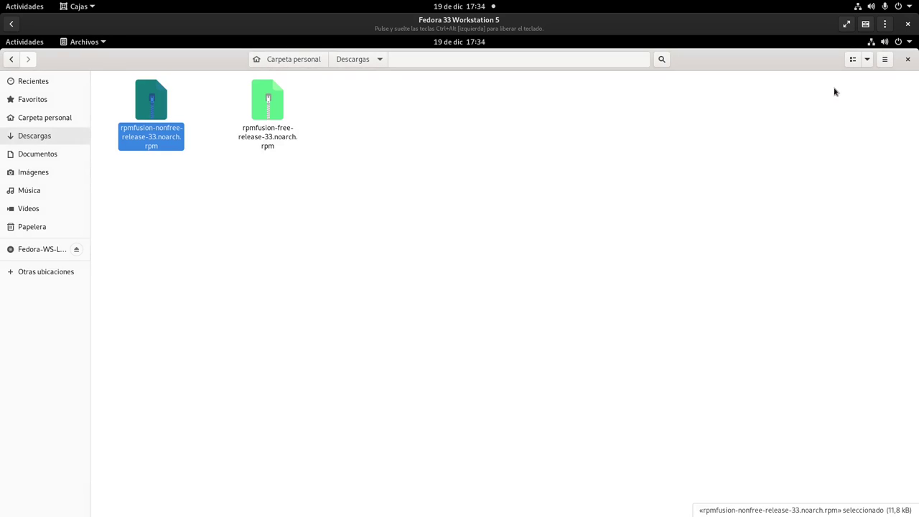
{"action": "left_click", "coordinate": [908, 60]}
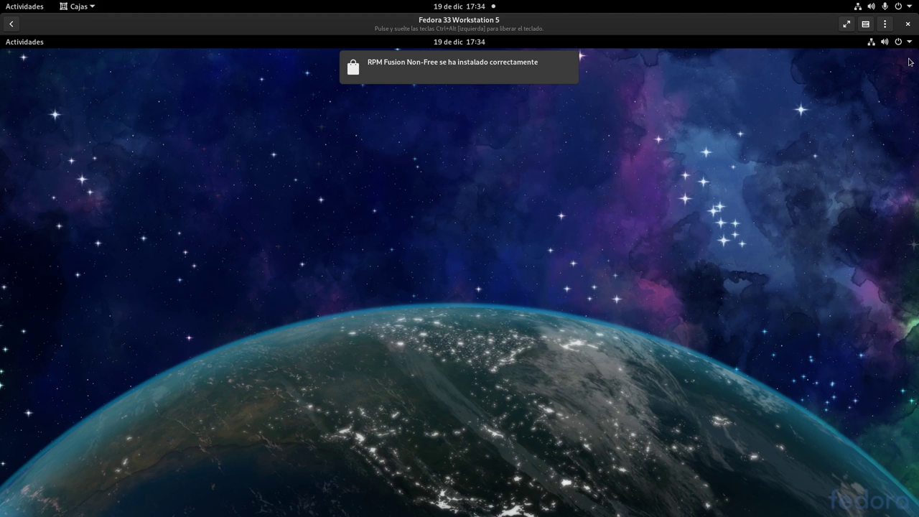
Try to launch dnfdragora through an application search for "dnf" and dismiss the notification about it.
{"action": "left_click", "coordinate": [35, 45]}
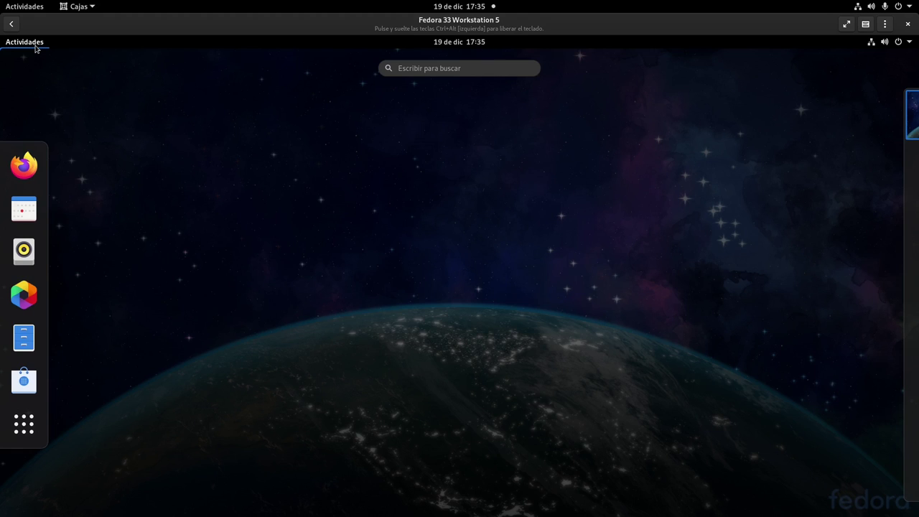
{"action": "type", "text": "dnf"}
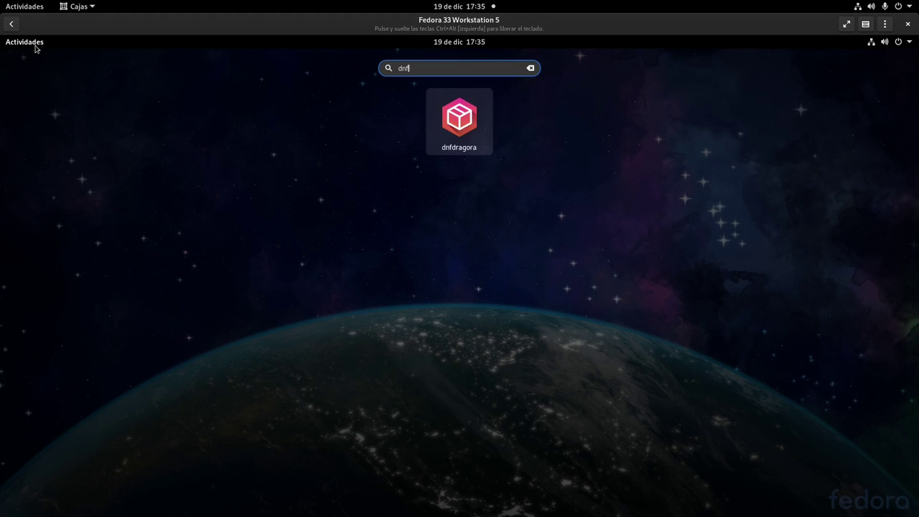
{"action": "left_click", "coordinate": [36, 46]}
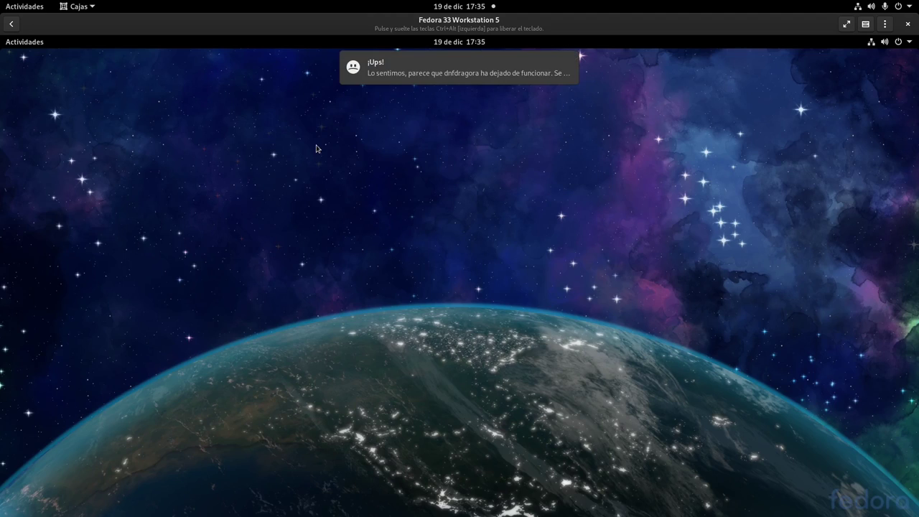
{"action": "mouse_move", "coordinate": [433, 79]}
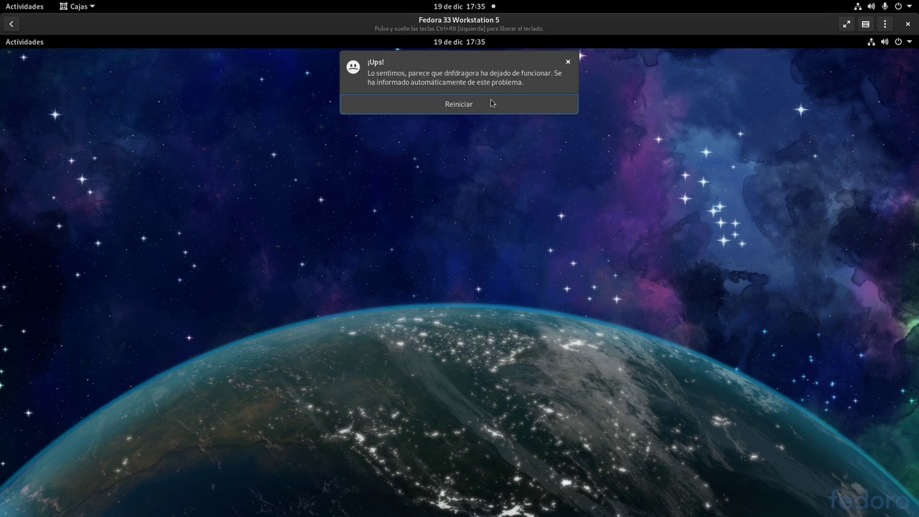
{"action": "left_click", "coordinate": [569, 63]}
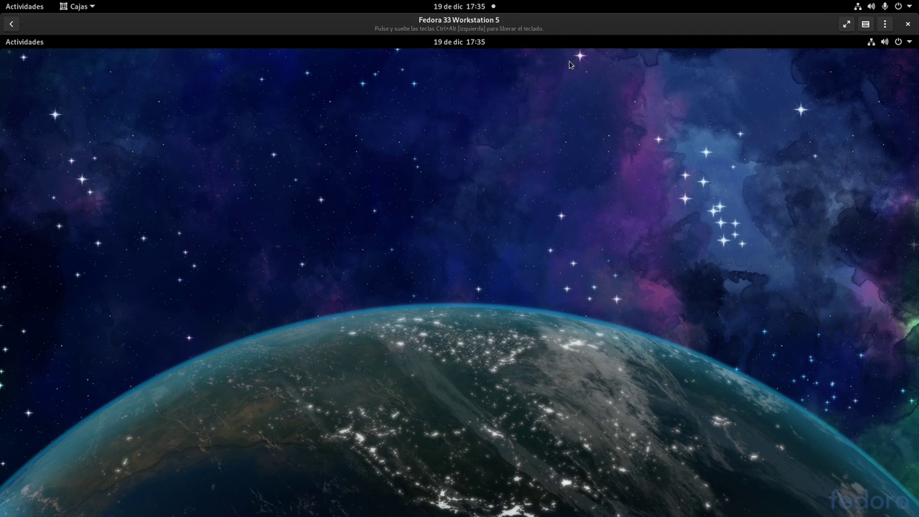
Open Monitor del sistema and set its process list to Todos los procesos.
{"action": "left_click", "coordinate": [33, 46]}
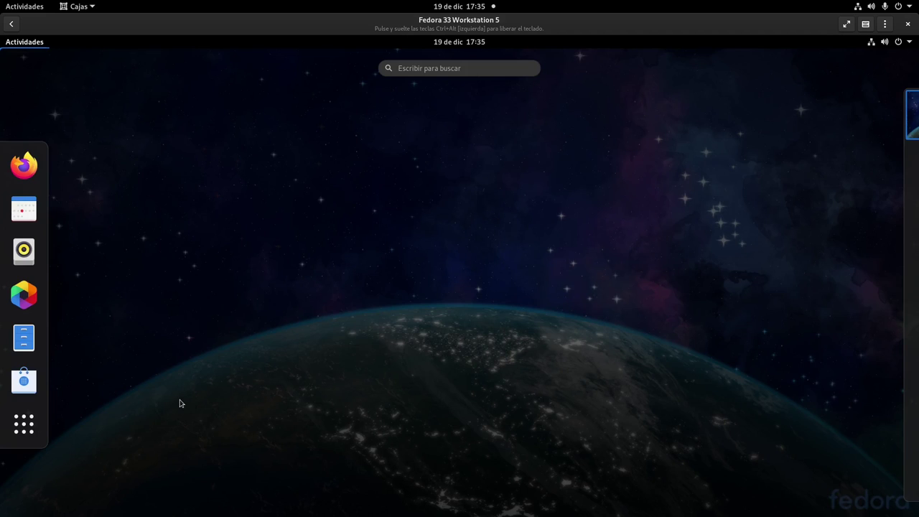
{"action": "type", "text": "monit"}
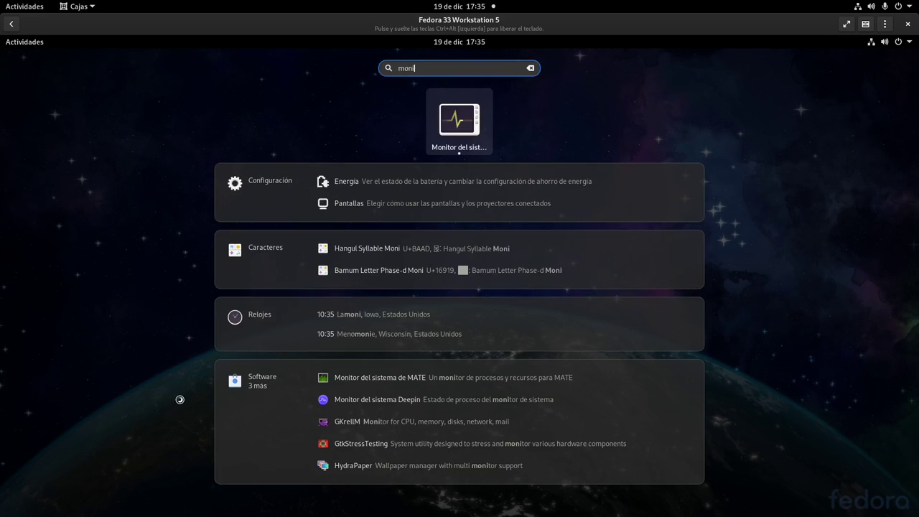
{"action": "key", "text": "Return"}
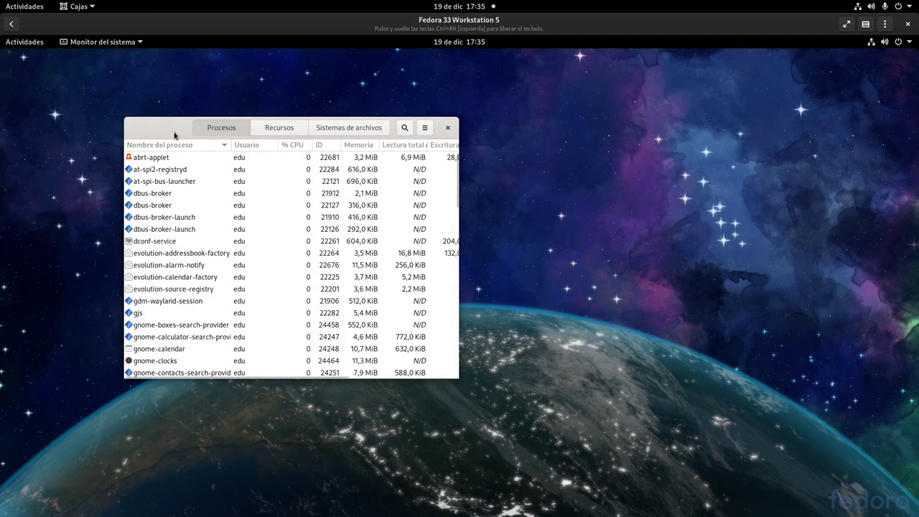
{"action": "left_click_drag", "start_coordinate": [176, 133], "coordinate": [185, 108]}
{"action": "left_click", "coordinate": [433, 103]}
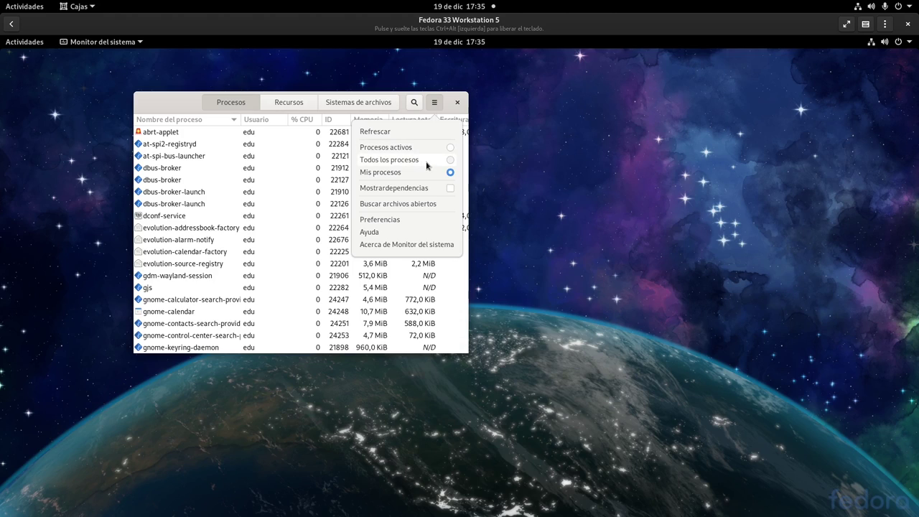
{"action": "left_click", "coordinate": [426, 165]}
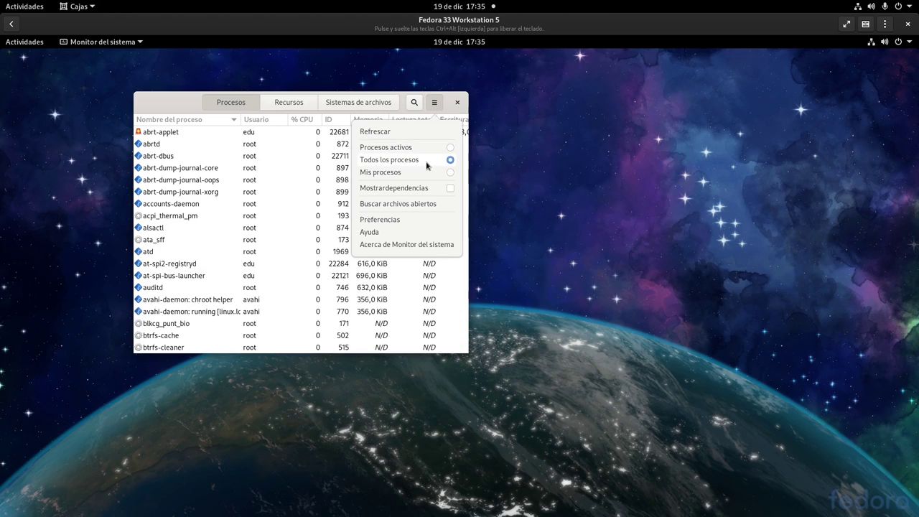
{"action": "left_click", "coordinate": [390, 117]}
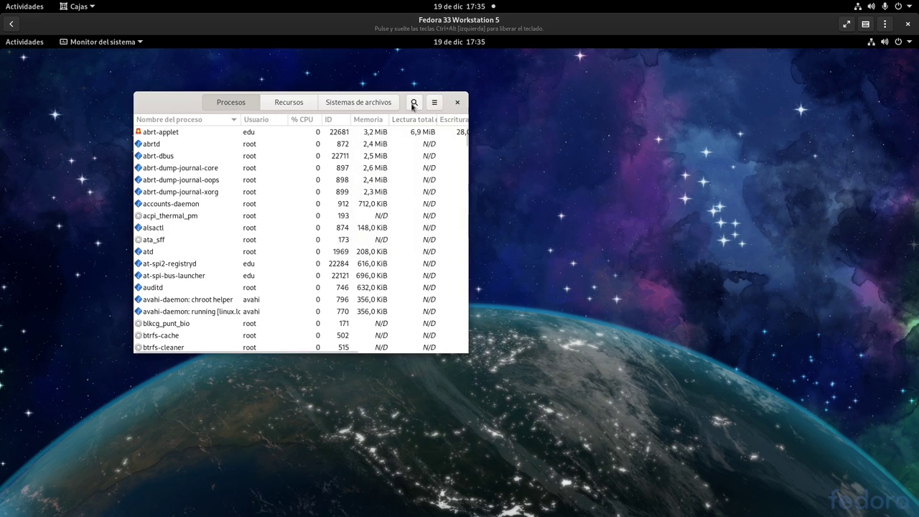
Search the process list for "dnf", select the earlyoom process, and close Monitor del sistema.
{"action": "left_click", "coordinate": [413, 102]}
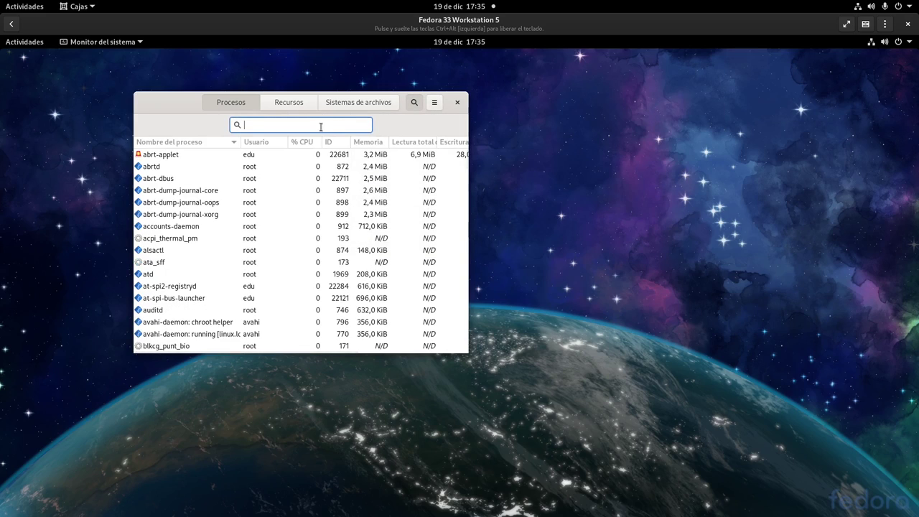
{"action": "type", "text": "dnf"}
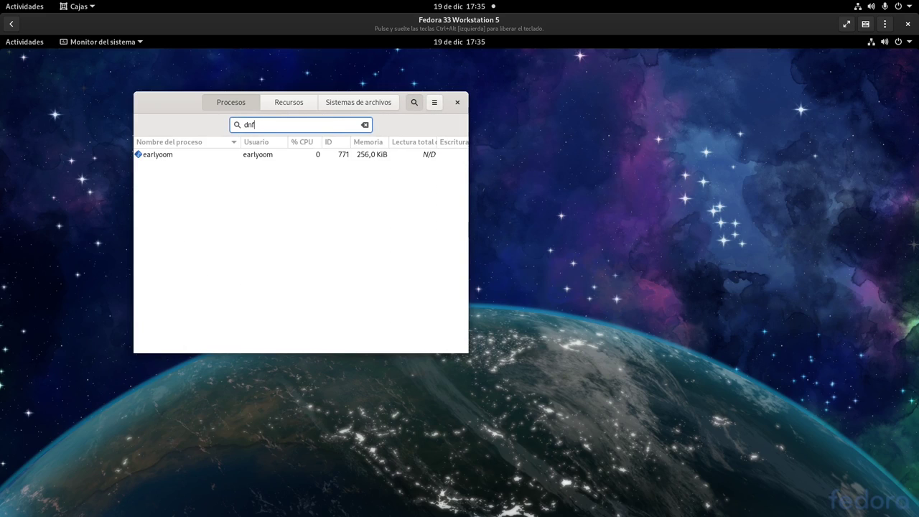
{"action": "left_click", "coordinate": [171, 157]}
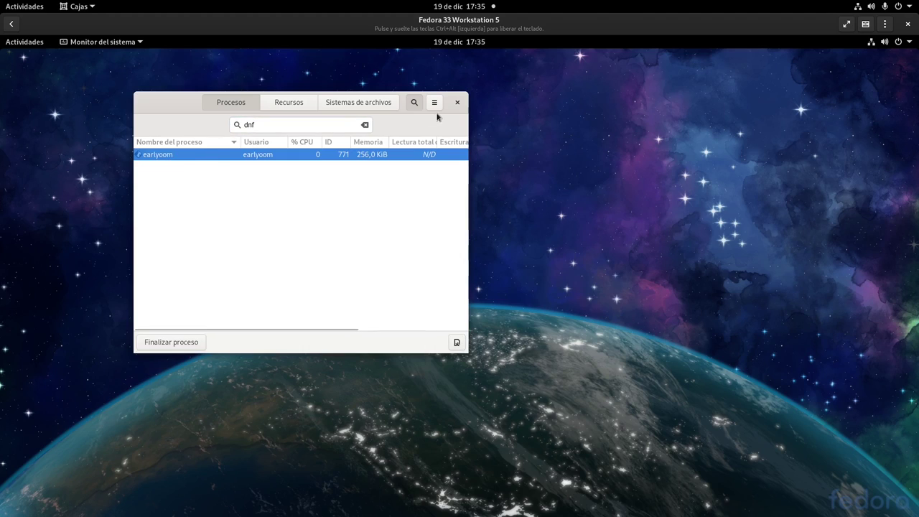
{"action": "left_click", "coordinate": [457, 104]}
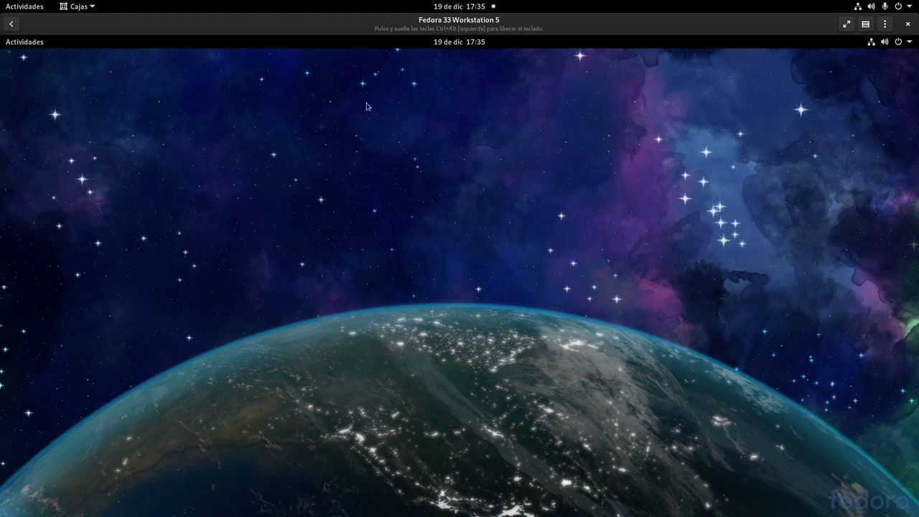
Launch dnfdragora again through the application search.
{"action": "left_click", "coordinate": [26, 44]}
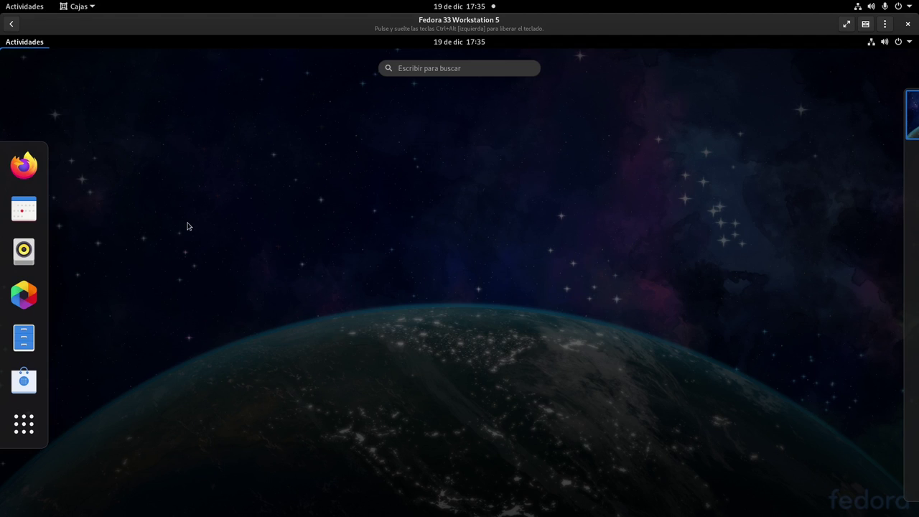
{"action": "type", "text": "ext"}
{"action": "key", "text": "Return"}
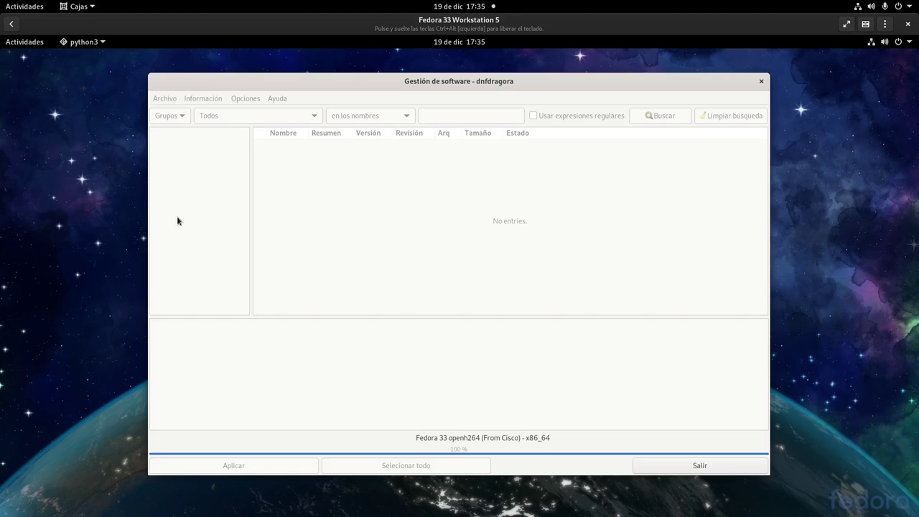
Open Monitor del sistema inside the virtual machine and search its process list for "dnf".
{"action": "mouse_move", "coordinate": [0, 0]}
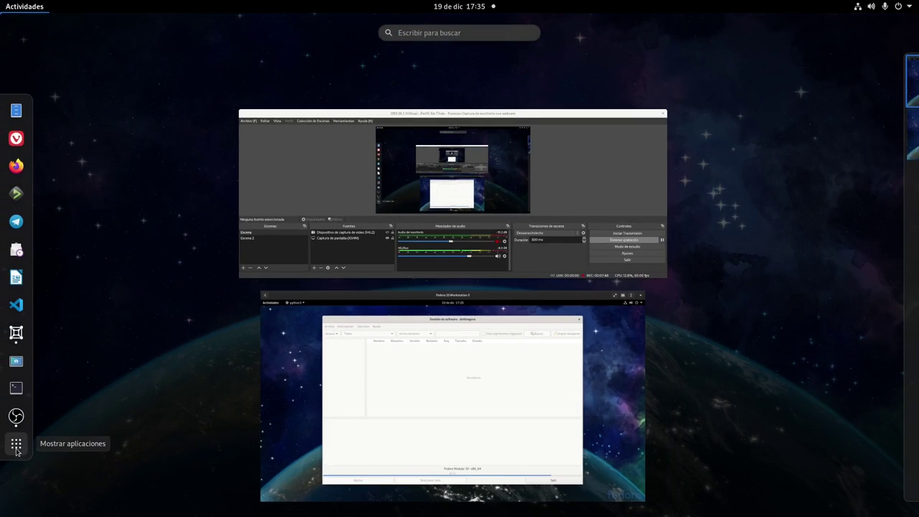
{"action": "left_click", "coordinate": [459, 448]}
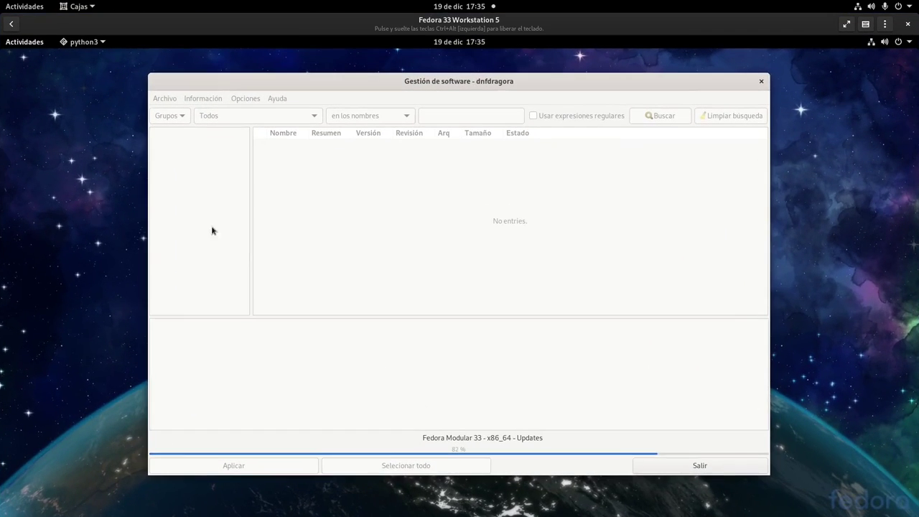
{"action": "left_click", "coordinate": [24, 41]}
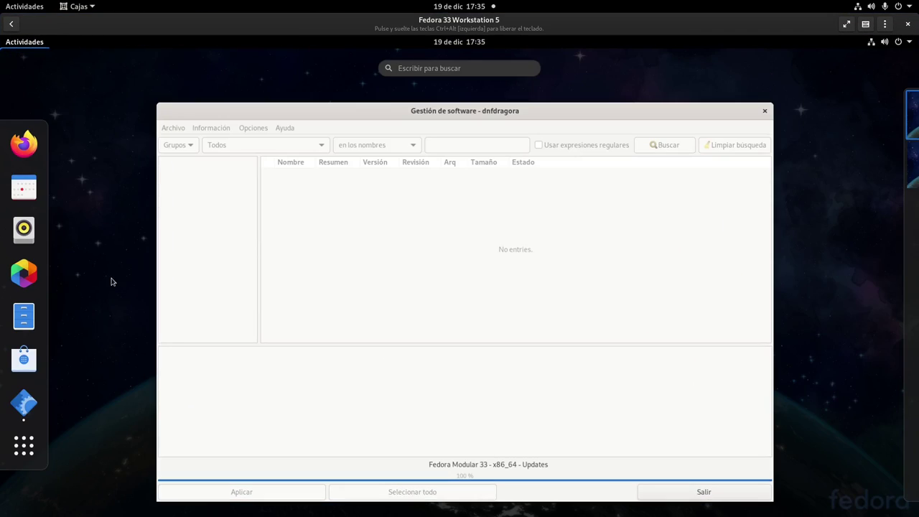
{"action": "type", "text": "moni"}
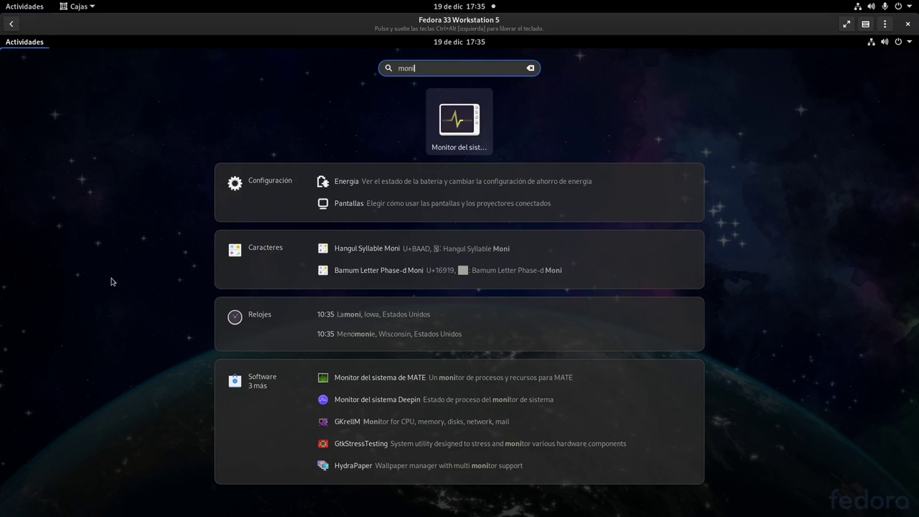
{"action": "left_click", "coordinate": [440, 143]}
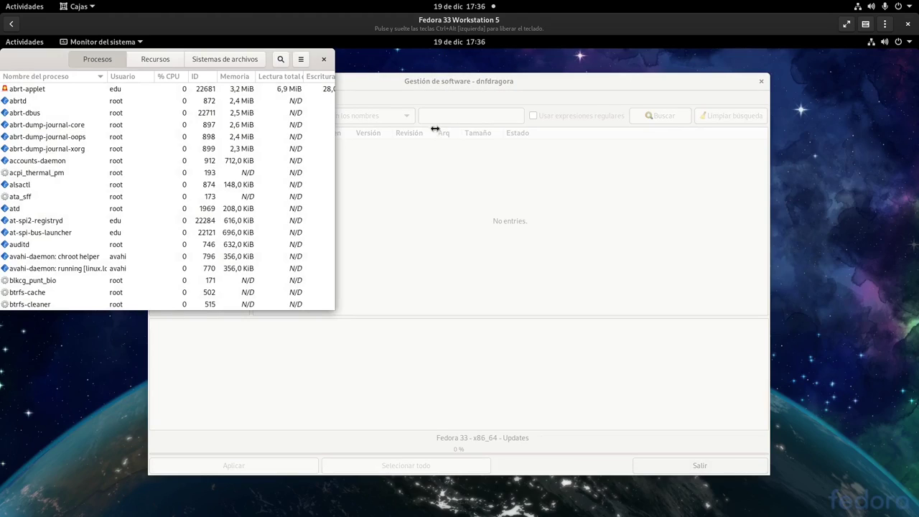
{"action": "left_click", "coordinate": [281, 59]}
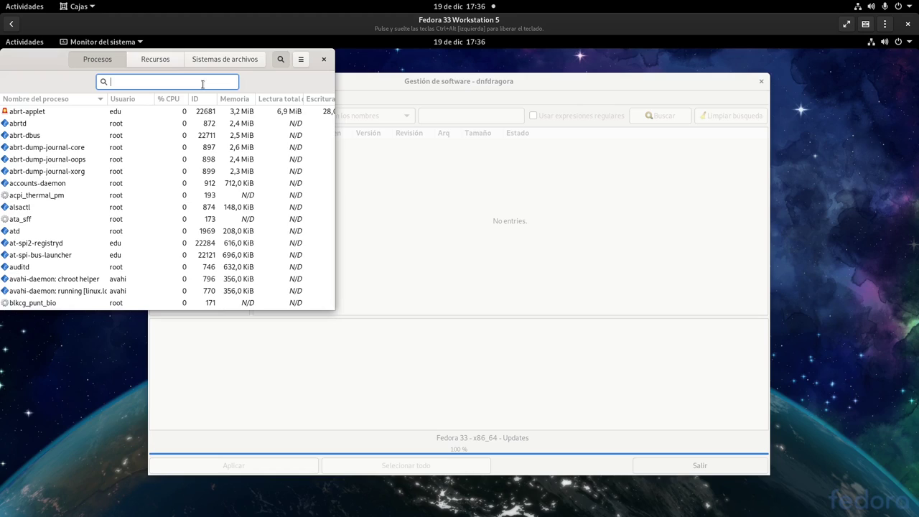
{"action": "type", "text": "dnf"}
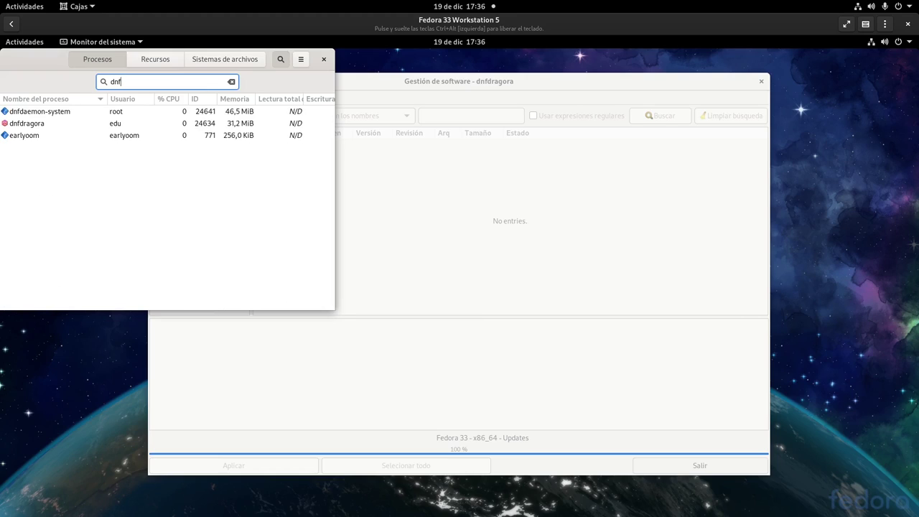
Look over the actions available for the dnfdaemon-system process and close Monitor del sistema.
{"action": "left_click", "coordinate": [30, 115]}
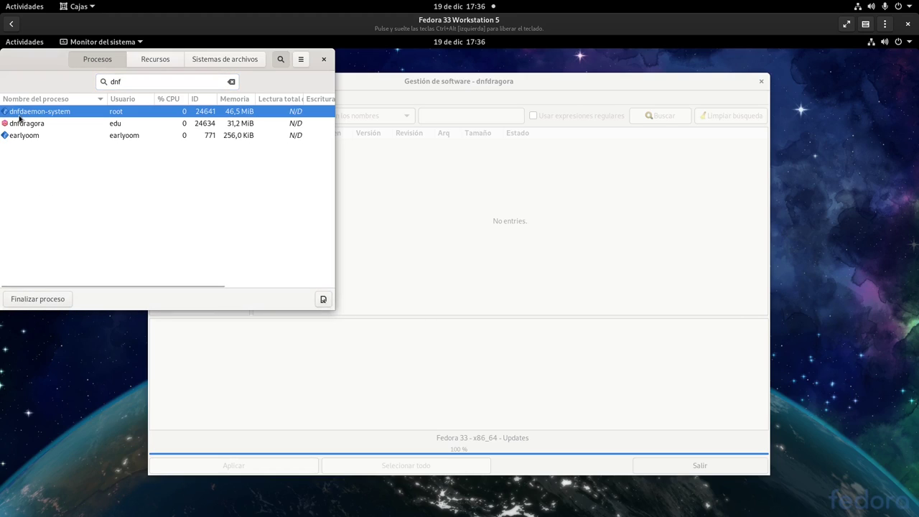
{"action": "left_click", "coordinate": [301, 60]}
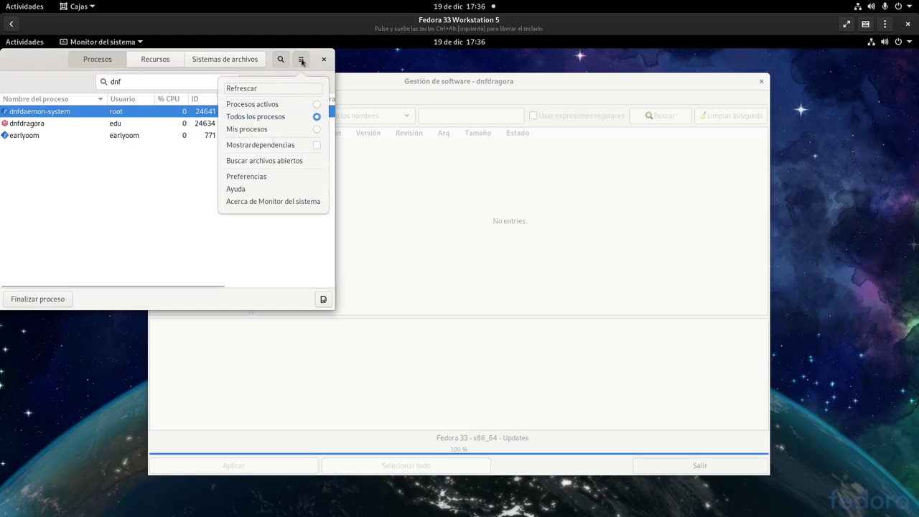
{"action": "left_click", "coordinate": [39, 127]}
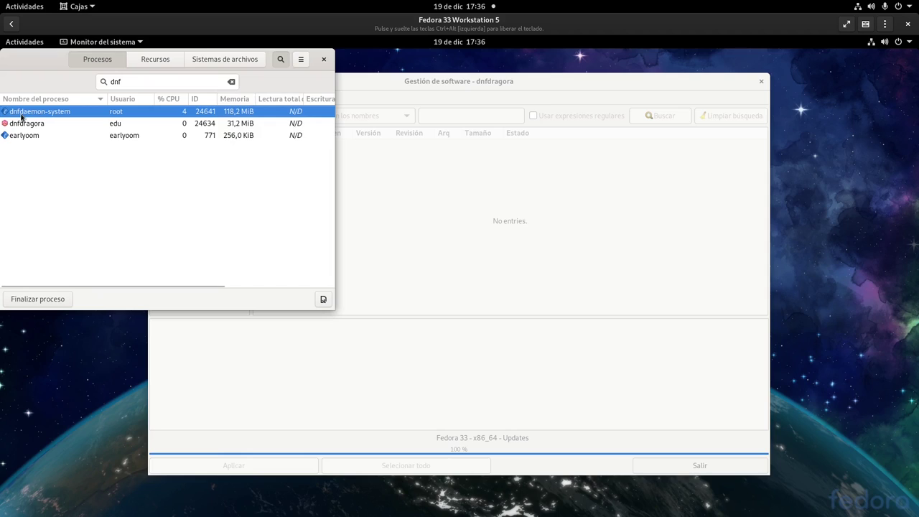
{"action": "right_click", "coordinate": [74, 112]}
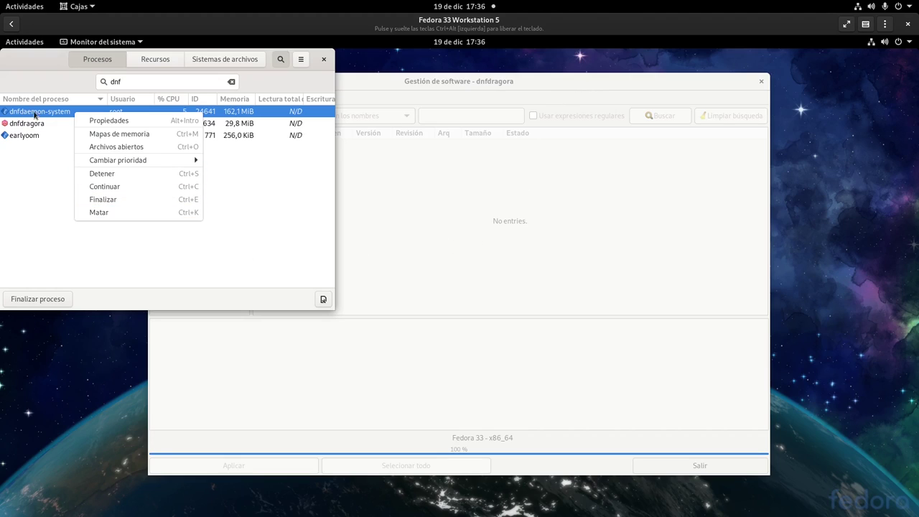
{"action": "left_click", "coordinate": [138, 258]}
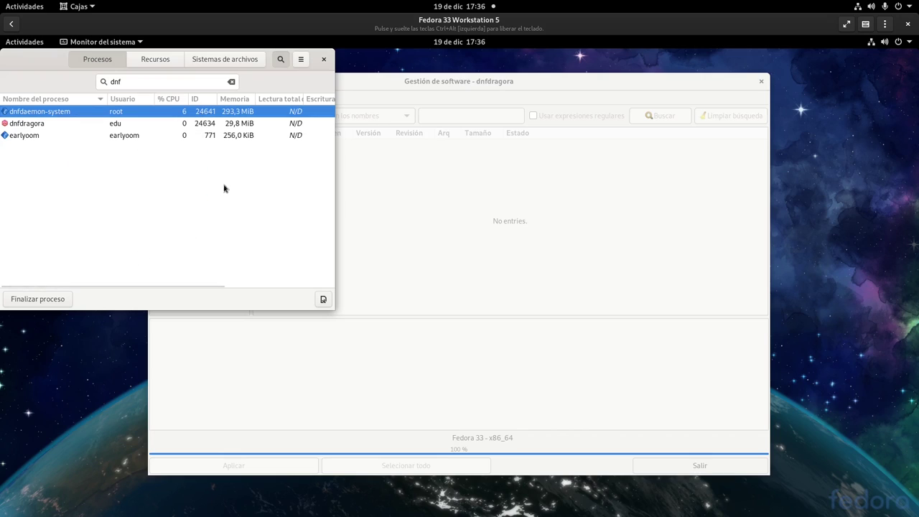
{"action": "left_click", "coordinate": [324, 60]}
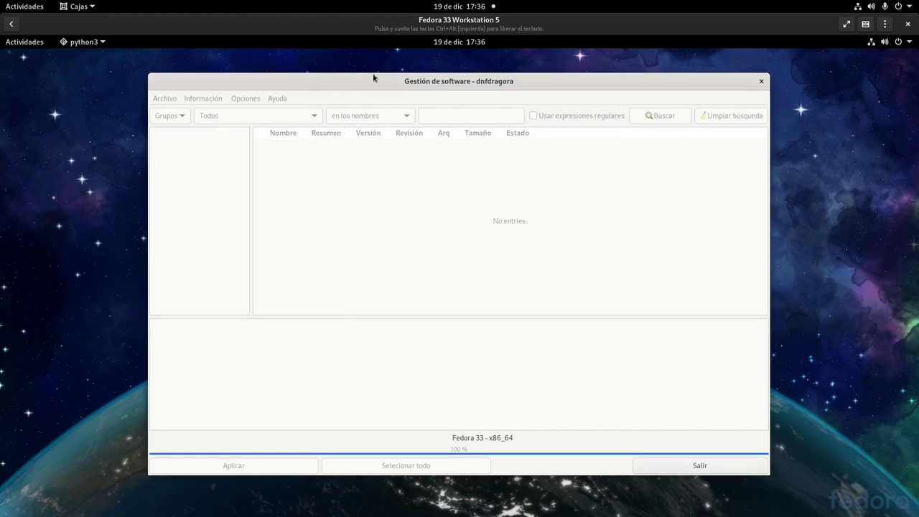
Maximize the dnfdragora window and filter its packages with Mostar x86_64 y noarch solamente.
{"action": "left_click_drag", "start_coordinate": [390, 81], "coordinate": [367, 75]}
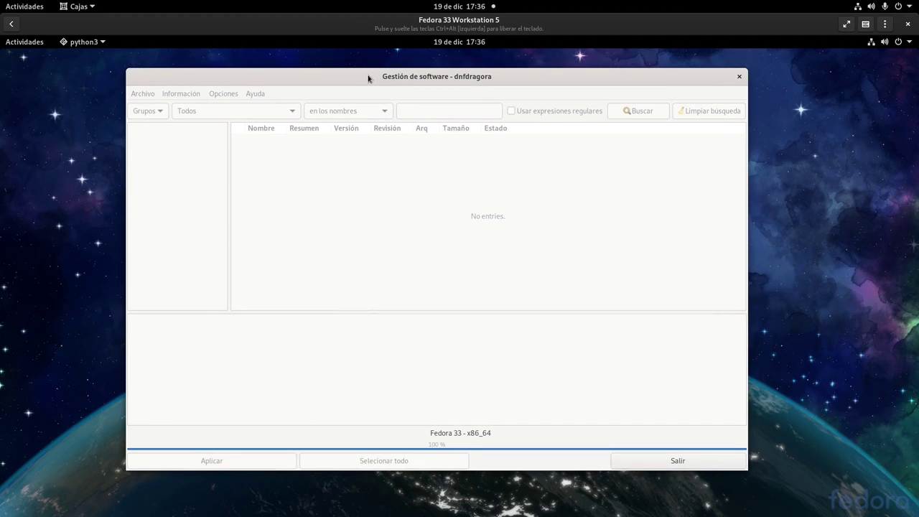
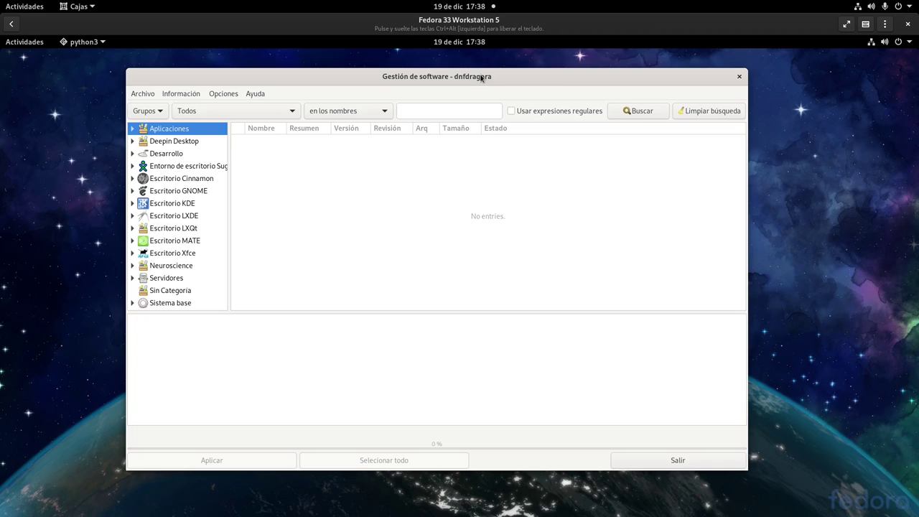
{"action": "double_click", "coordinate": [478, 76]}
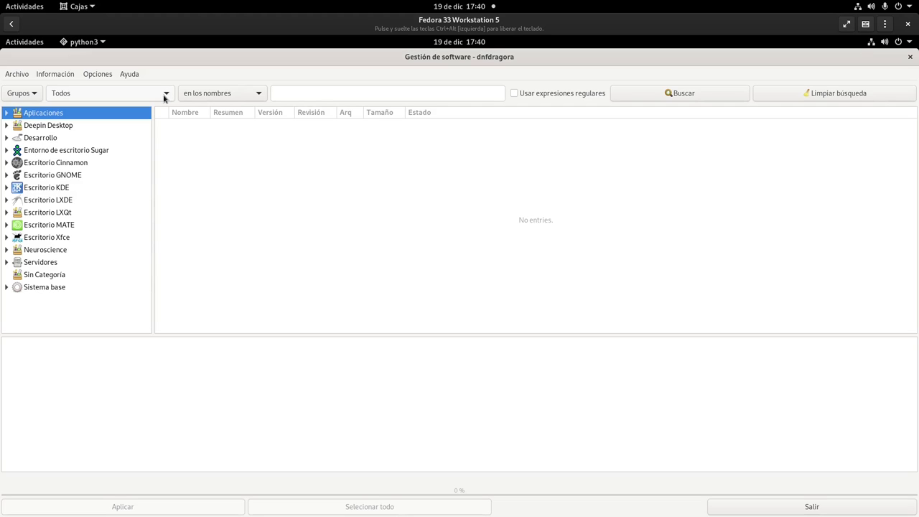
{"action": "left_click", "coordinate": [164, 99]}
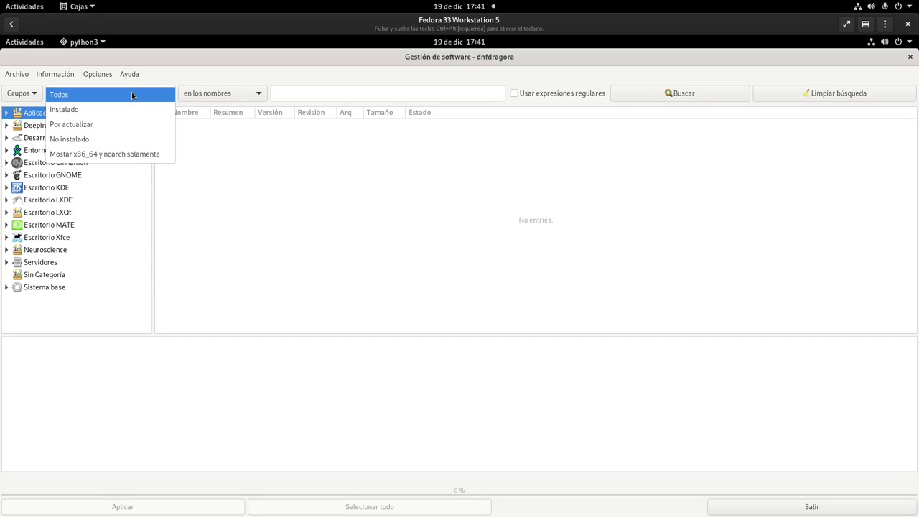
{"action": "left_click", "coordinate": [131, 155]}
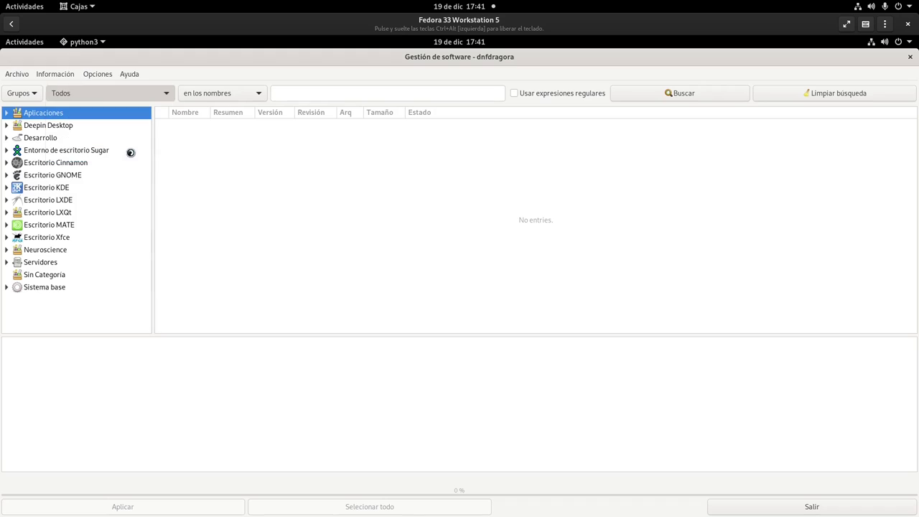
Search package names for "webp" and mark webp-pixbuf-loader for installation.
{"action": "left_click", "coordinate": [353, 95]}
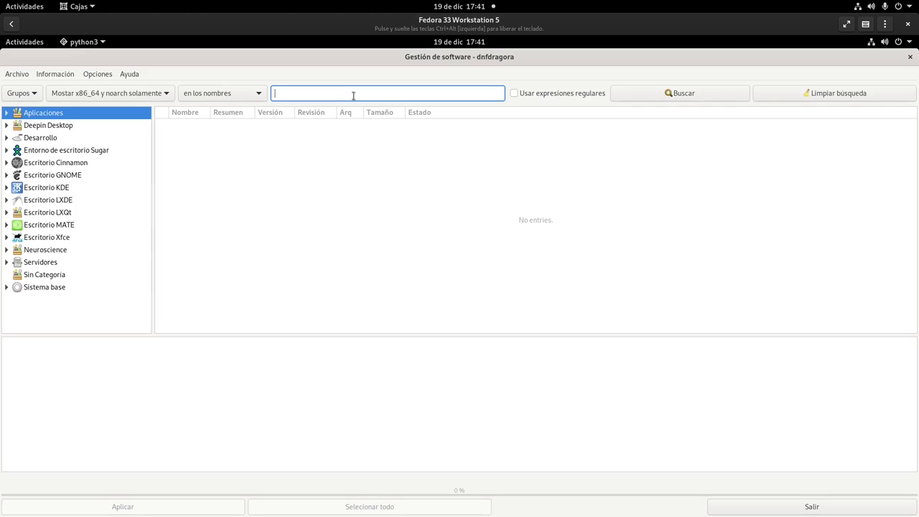
{"action": "type", "text": "webp"}
{"action": "key", "text": "Return"}
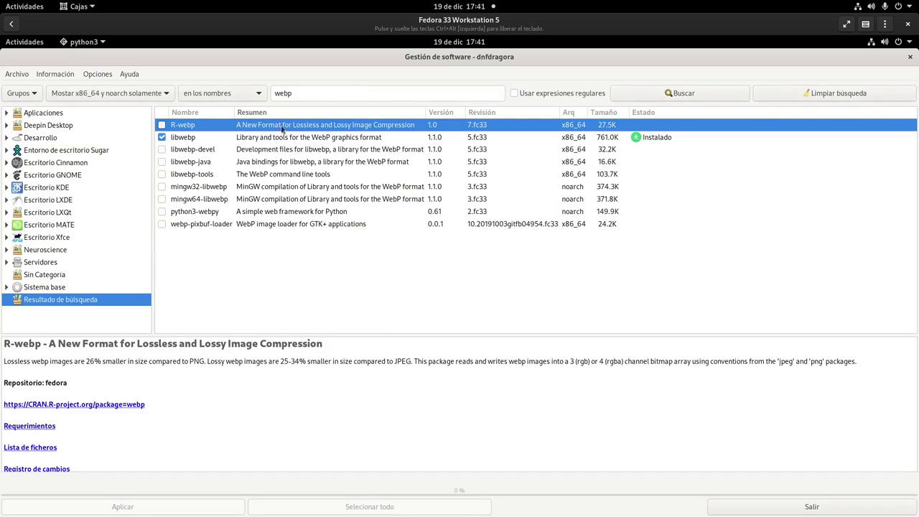
{"action": "left_click_drag", "start_coordinate": [239, 112], "coordinate": [256, 113]}
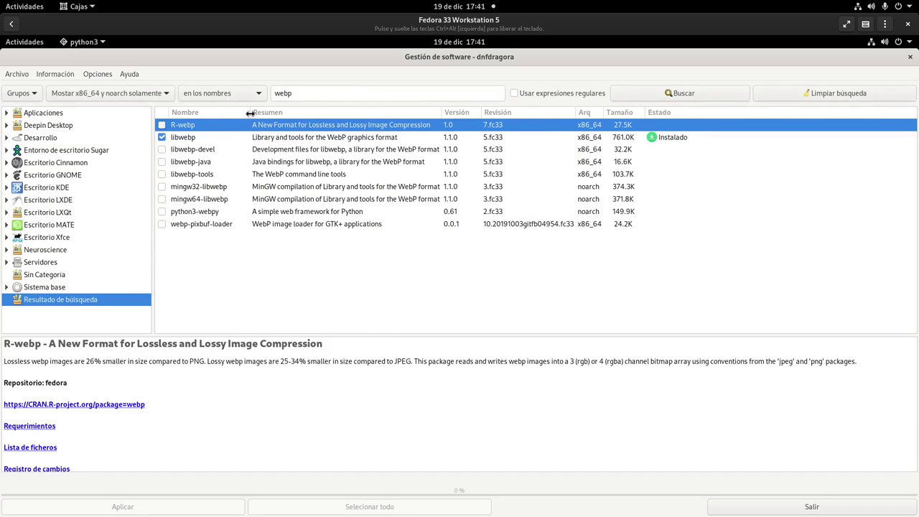
{"action": "left_click", "coordinate": [161, 225]}
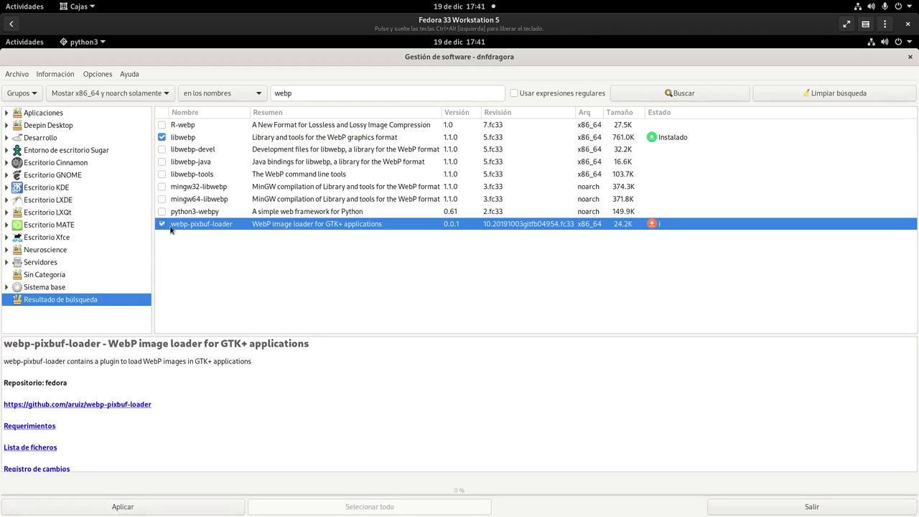
Search package names for "unrar" and mark unrar version 6.0.2 for installation.
{"action": "left_click", "coordinate": [321, 93]}
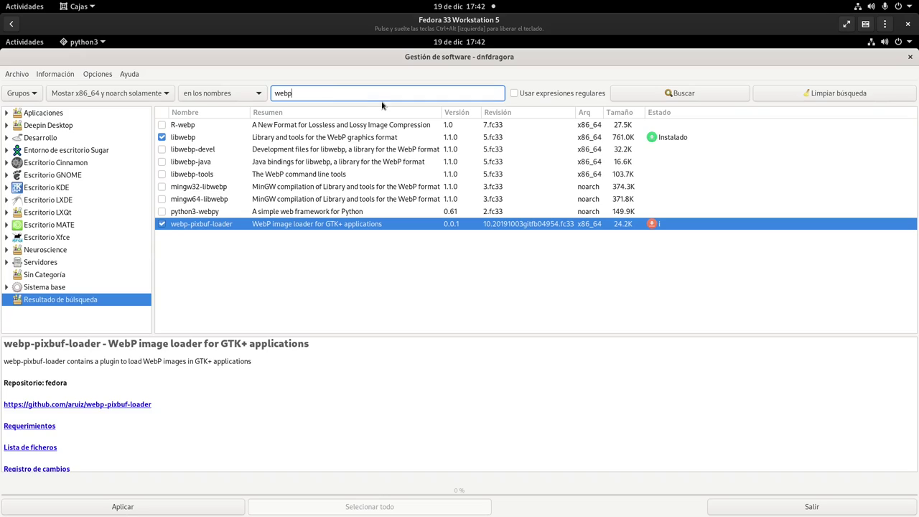
{"action": "key", "text": "BackSpace"}
{"action": "key", "text": "BackSpace"}
{"action": "key", "text": "BackSpace"}
{"action": "key", "text": "BackSpace"}
{"action": "type", "text": "unrar"}
{"action": "key", "text": "Return"}
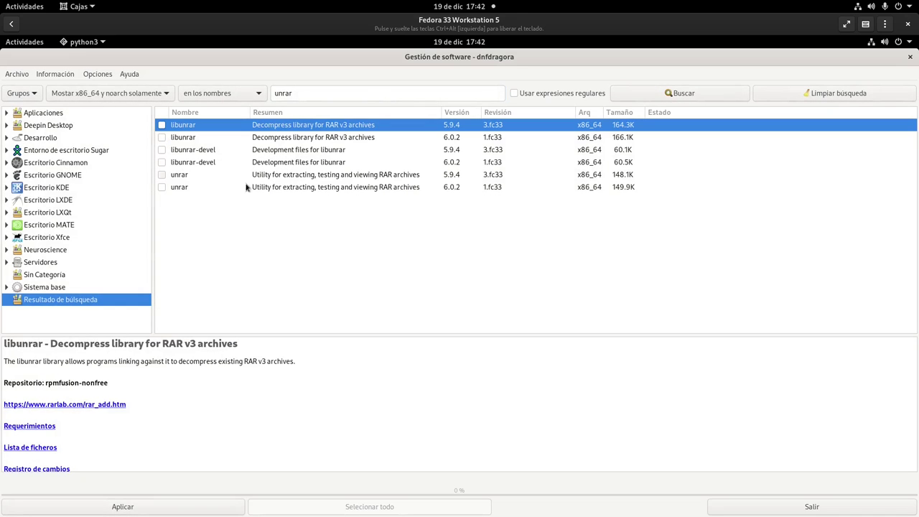
{"action": "left_click", "coordinate": [268, 189]}
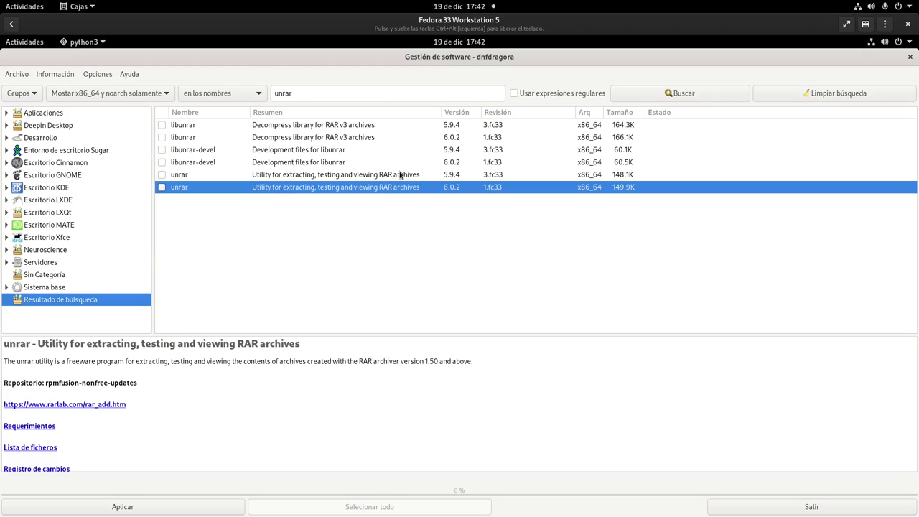
{"action": "left_click", "coordinate": [163, 188]}
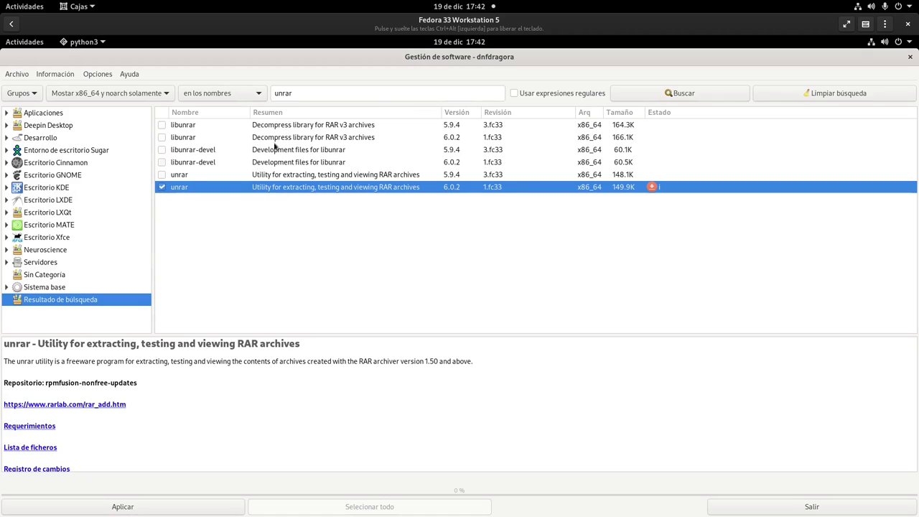
Search package names for "7zip" and mark p7zip and p7zip-plugins for installation.
{"action": "left_click", "coordinate": [338, 91]}
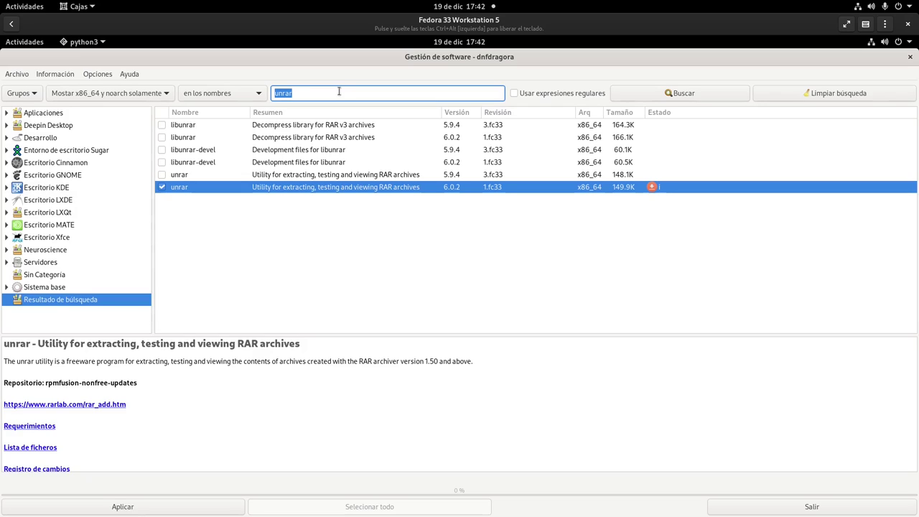
{"action": "type", "text": "7zip"}
{"action": "key", "text": "Return"}
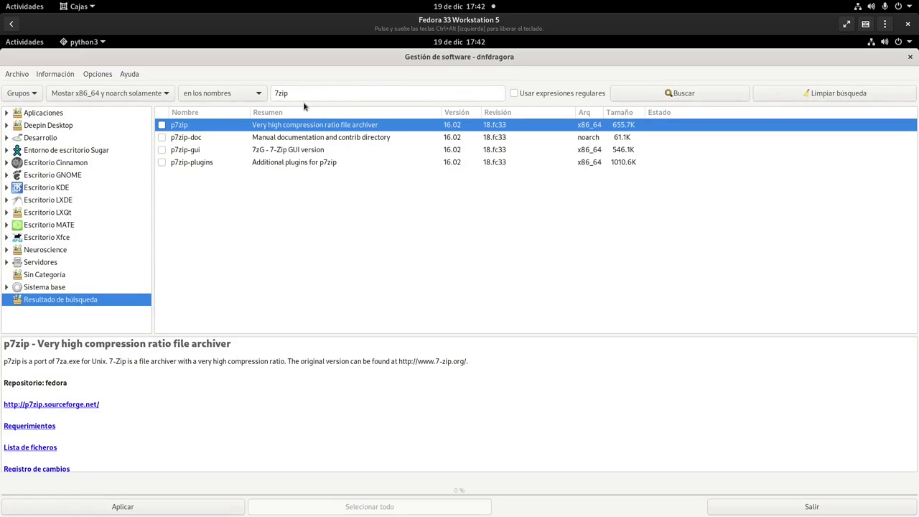
{"action": "left_click", "coordinate": [161, 126]}
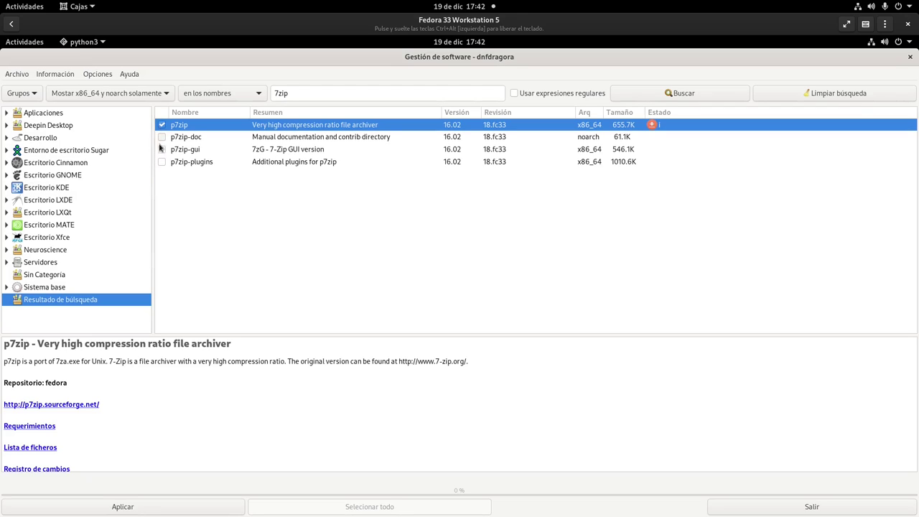
{"action": "left_click", "coordinate": [162, 163]}
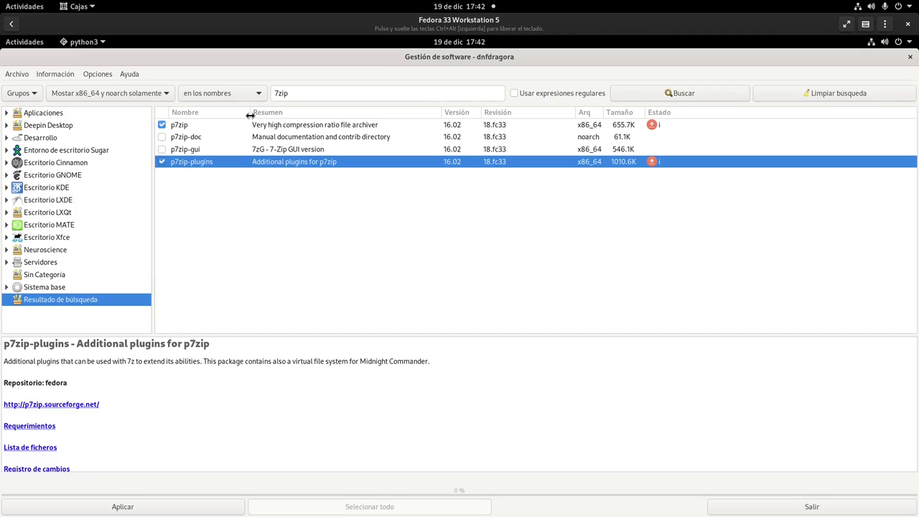
{"action": "left_click_drag", "start_coordinate": [250, 113], "coordinate": [258, 114]}
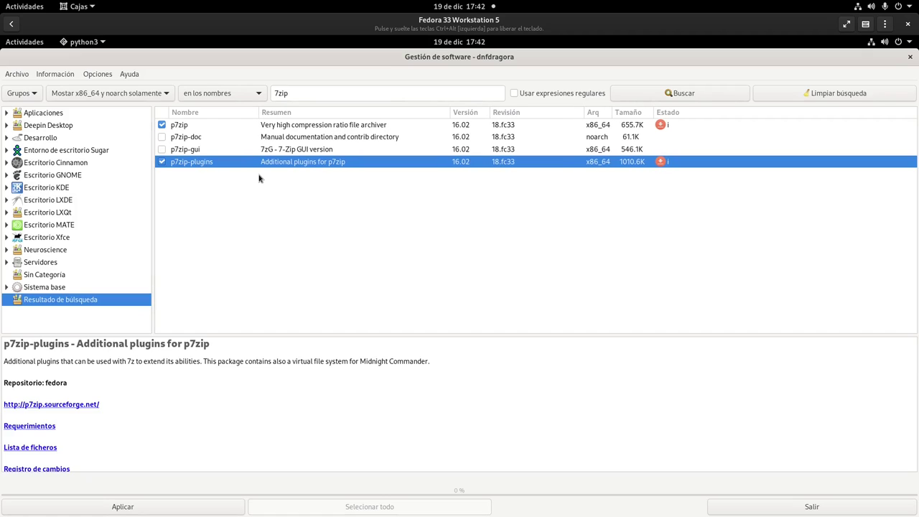
Search package names for "264", widen the Nombre column, and mark x264 for installation.
{"action": "left_click", "coordinate": [303, 94]}
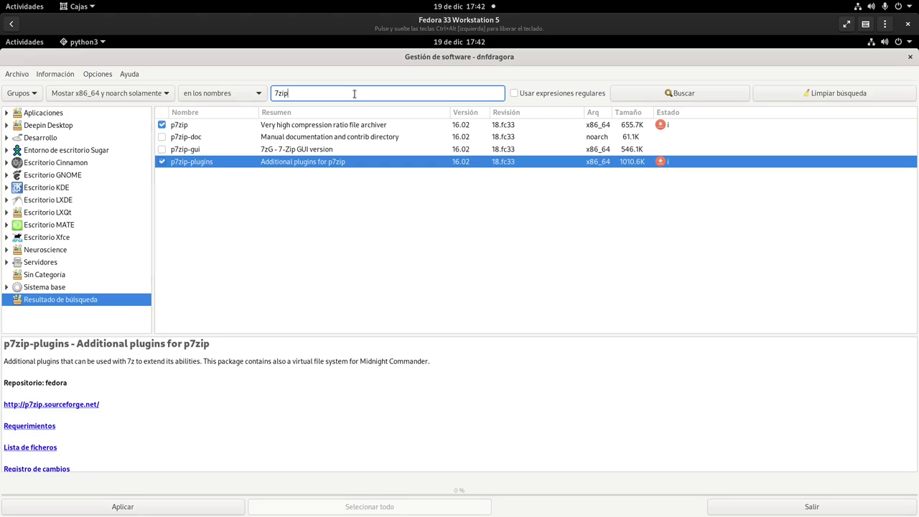
{"action": "key", "text": "BackSpace"}
{"action": "key", "text": "BackSpace"}
{"action": "key", "text": "BackSpace"}
{"action": "key", "text": "BackSpace"}
{"action": "type", "text": "264"}
{"action": "key", "text": "Return"}
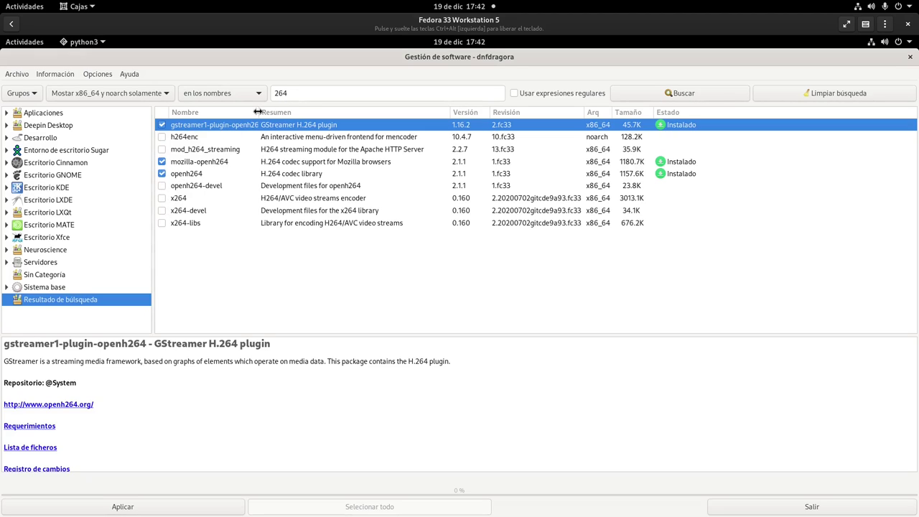
{"action": "left_click_drag", "start_coordinate": [257, 114], "coordinate": [276, 114]}
{"action": "double_click", "coordinate": [316, 93]}
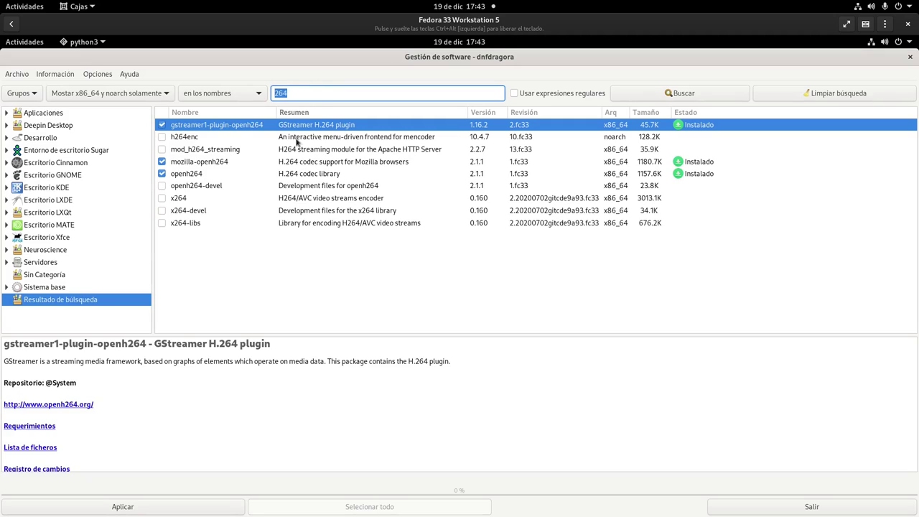
{"action": "left_click", "coordinate": [162, 199]}
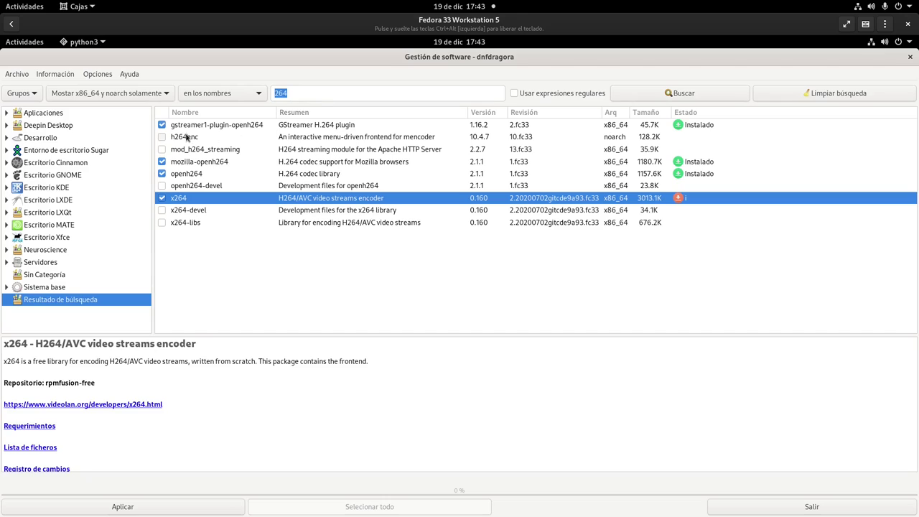
Mark h264enc for installation, and search package names for "265" to mark x265 as well.
{"action": "left_click", "coordinate": [162, 137]}
{"action": "left_click", "coordinate": [323, 94]}
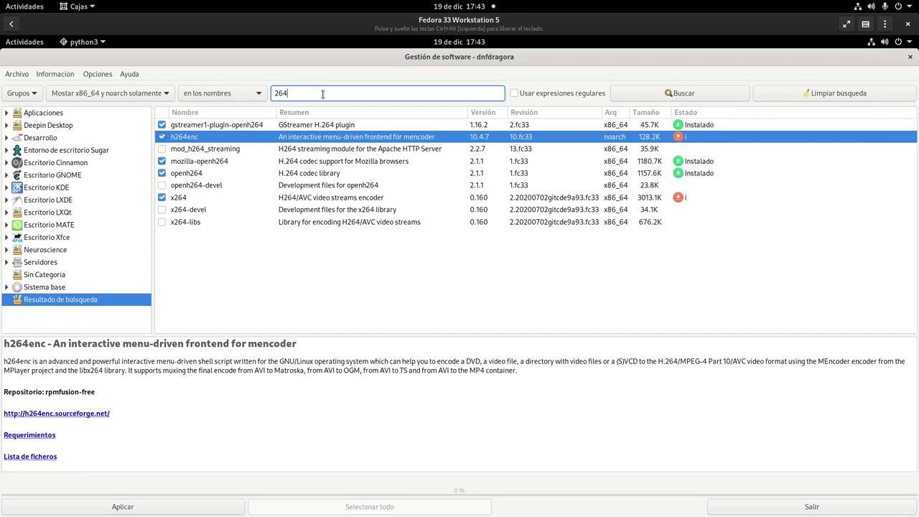
{"action": "key", "text": "BackSpace"}
{"action": "type", "text": "5"}
{"action": "key", "text": "Return"}
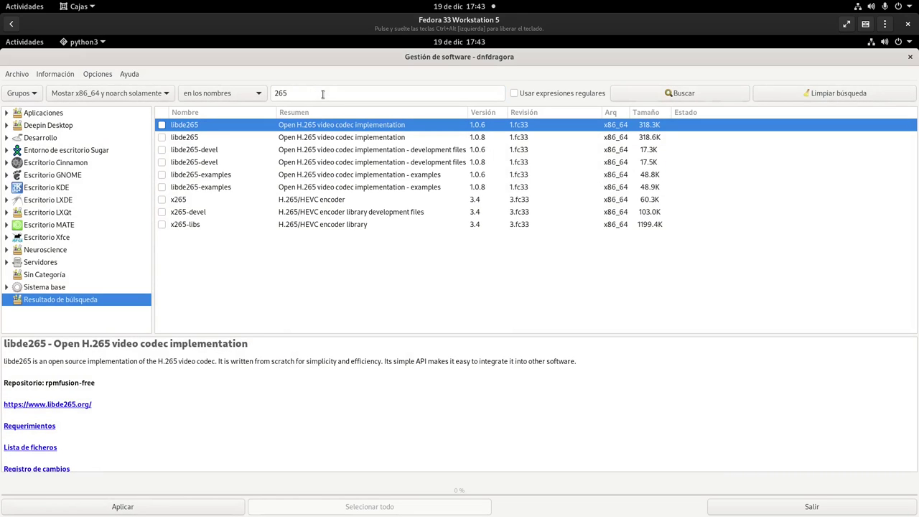
{"action": "left_click", "coordinate": [162, 201]}
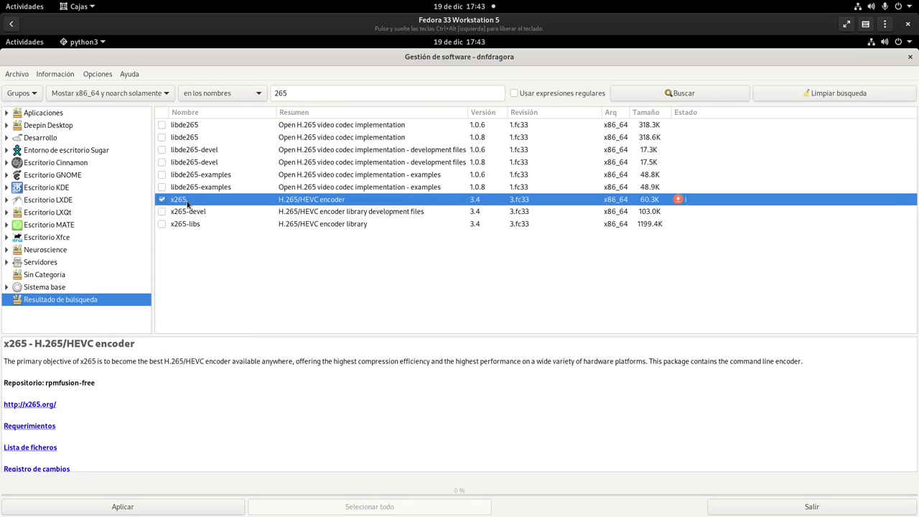
Search package names for "gstreamer1", widen the Nombre column, and mark gstreamer1-libav version 1.18.2 for installation.
{"action": "left_click", "coordinate": [305, 91]}
{"action": "double_click", "coordinate": [305, 92]}
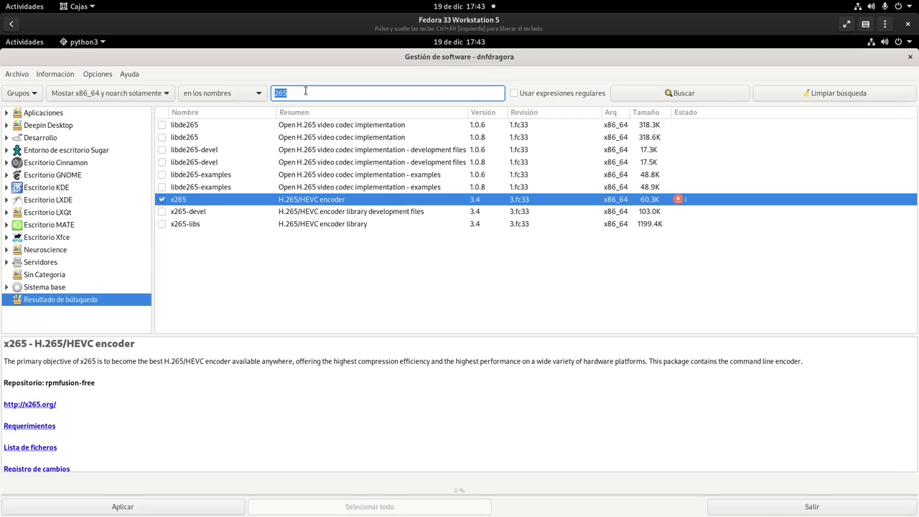
{"action": "type", "text": "gstreamer1"}
{"action": "key", "text": "Return"}
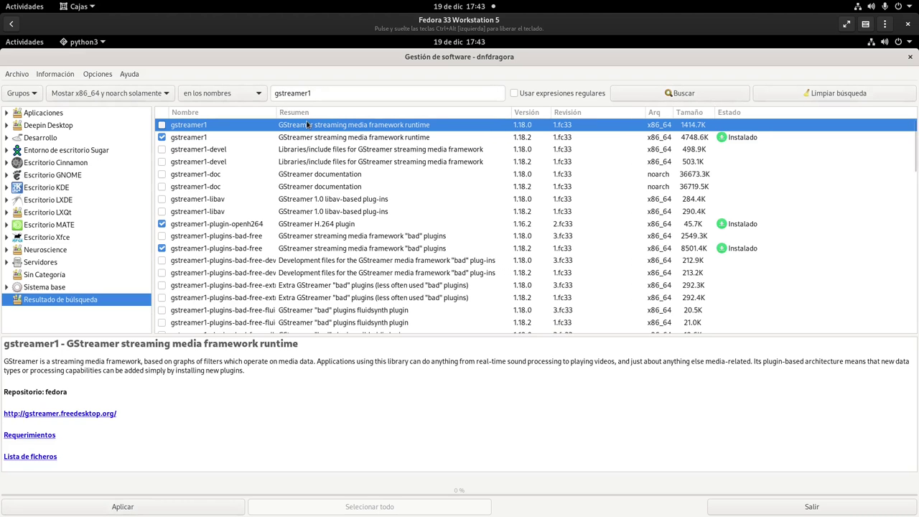
{"action": "left_click_drag", "start_coordinate": [282, 112], "coordinate": [307, 112]}
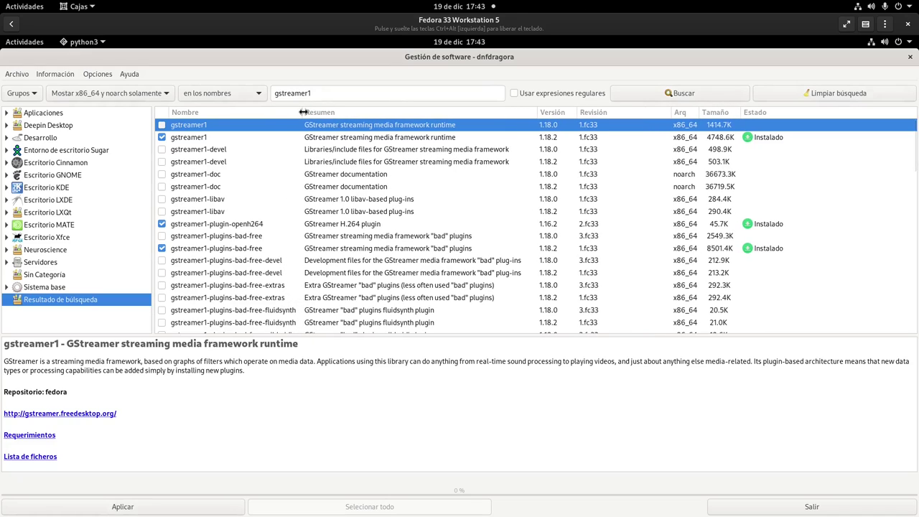
{"action": "left_click", "coordinate": [161, 212]}
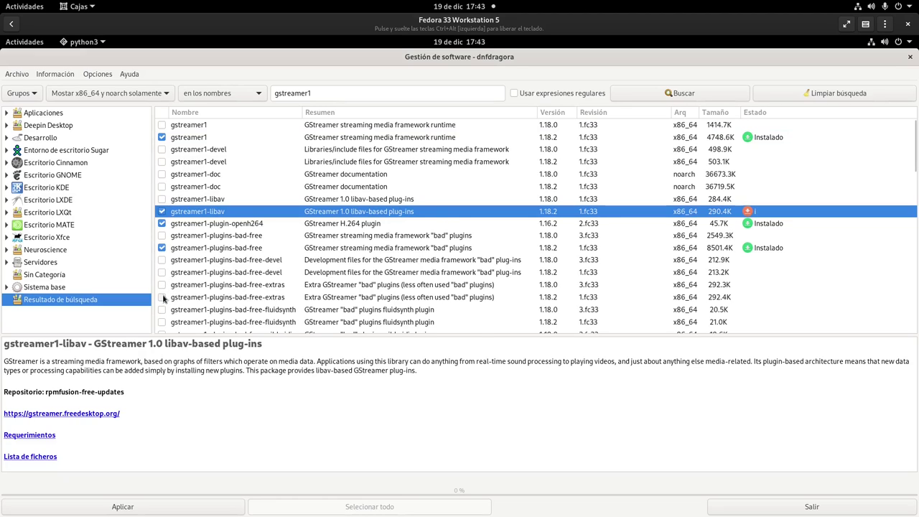
Mark version 1.18.2 of gstreamer1-plugins-bad-free-extras, bad-free-fluidsynth, bad-free-wildmidi and bad-freeworld for installation.
{"action": "left_click", "coordinate": [164, 298]}
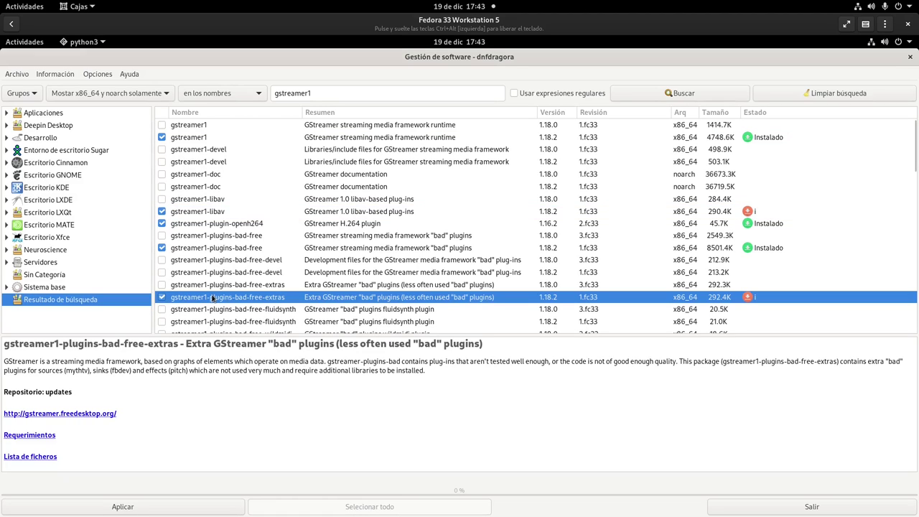
{"action": "scroll", "coordinate": [213, 297], "scroll_direction": "down", "scroll_amount": 1}
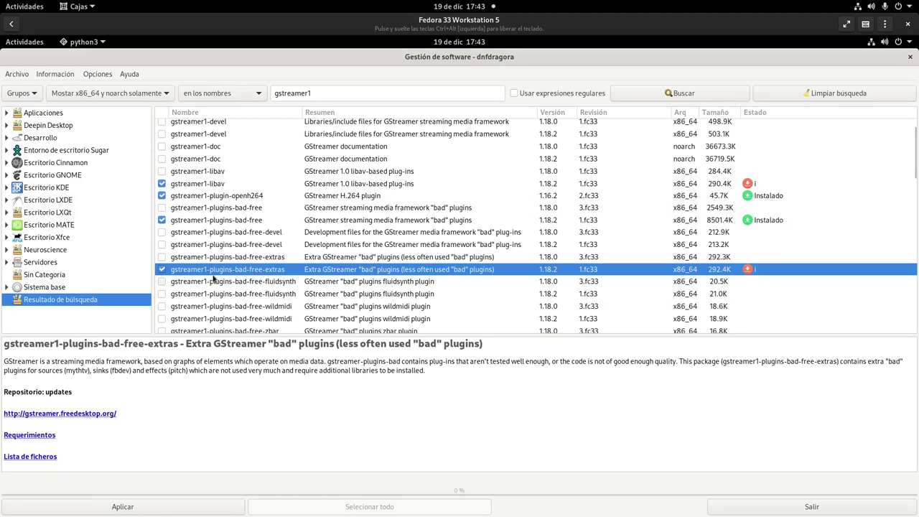
{"action": "left_click", "coordinate": [162, 296]}
{"action": "scroll", "coordinate": [231, 294], "scroll_direction": "down", "scroll_amount": 2}
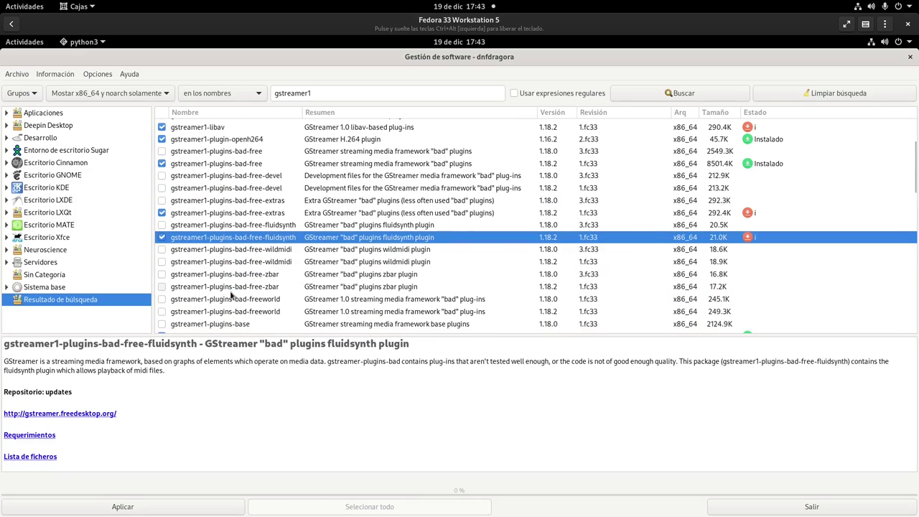
{"action": "left_click", "coordinate": [162, 262]}
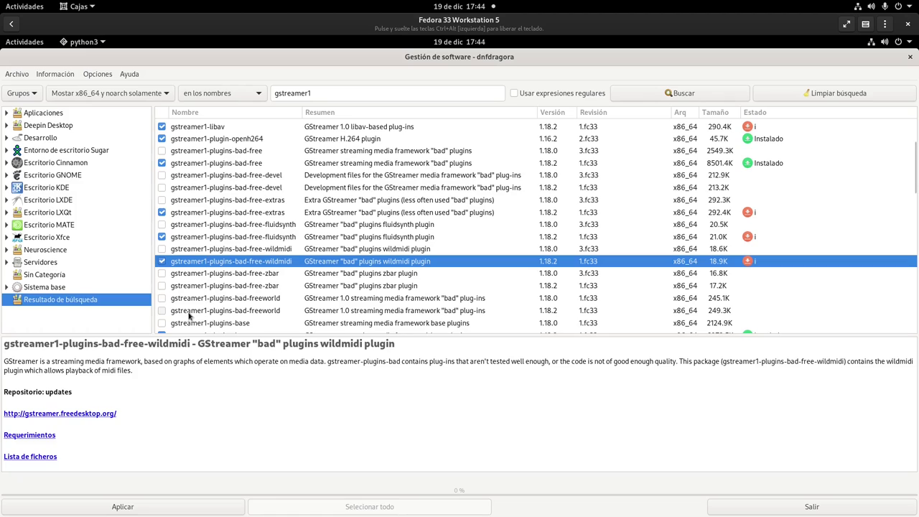
{"action": "left_click", "coordinate": [164, 313]}
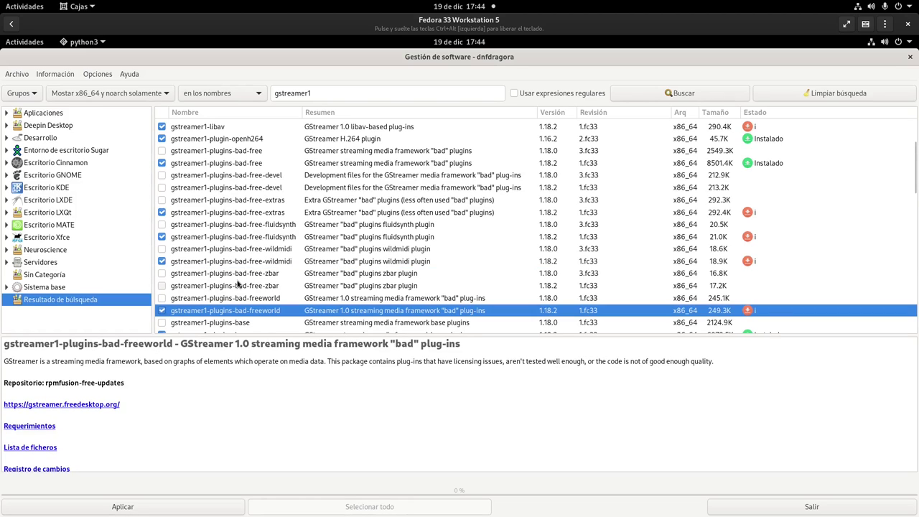
Mark version 1.18.2 of gstreamer1-plugins-good-extras and gstreamer1-plugins-ugly for installation.
{"action": "scroll", "coordinate": [239, 286], "scroll_direction": "down", "scroll_amount": 3}
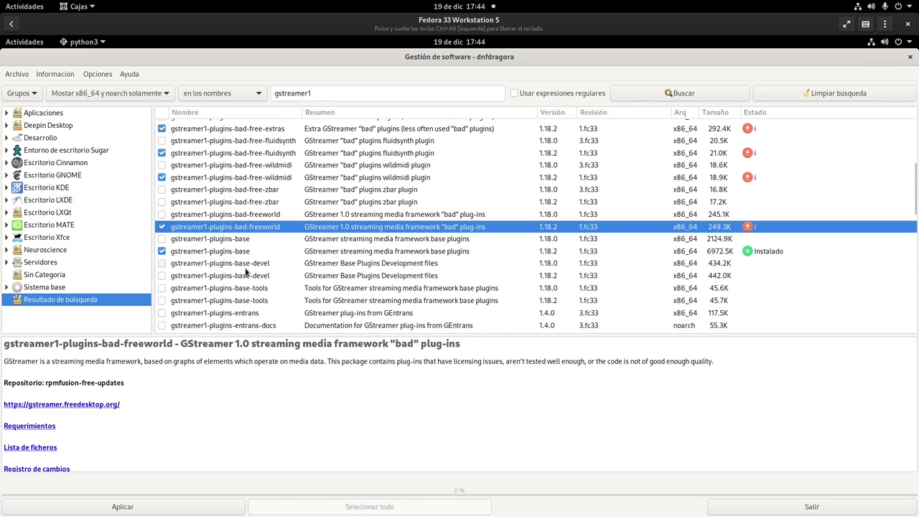
{"action": "scroll", "coordinate": [242, 271], "scroll_direction": "down", "scroll_amount": 1}
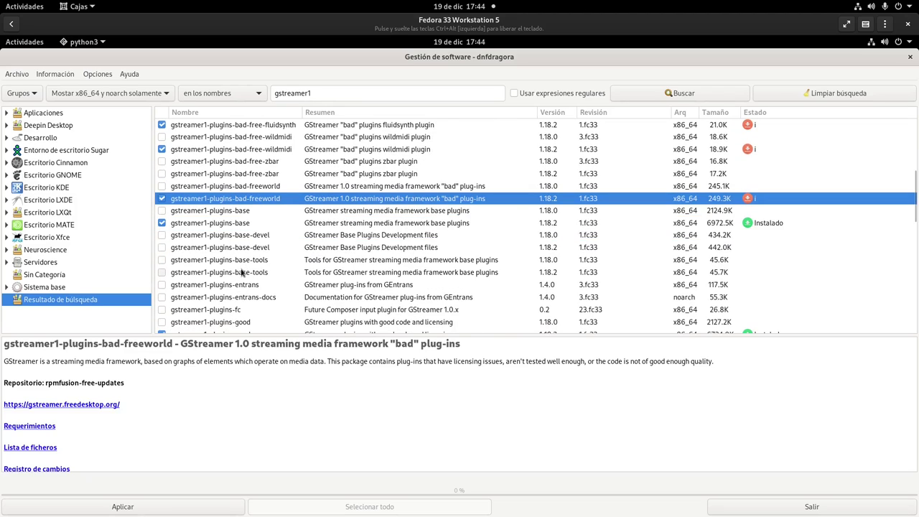
{"action": "scroll", "coordinate": [242, 271], "scroll_direction": "down", "scroll_amount": 1}
{"action": "scroll", "coordinate": [242, 272], "scroll_direction": "down", "scroll_amount": 1}
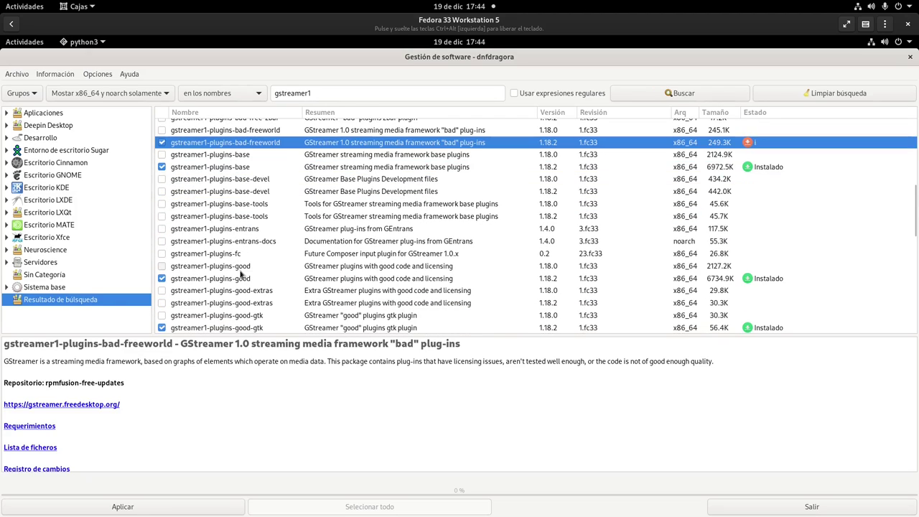
{"action": "left_click", "coordinate": [163, 303]}
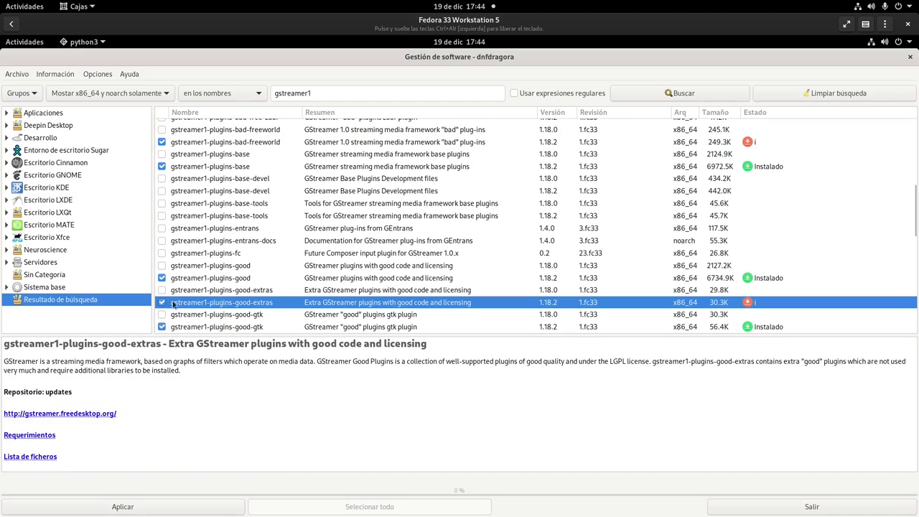
{"action": "scroll", "coordinate": [242, 275], "scroll_direction": "down", "scroll_amount": 2}
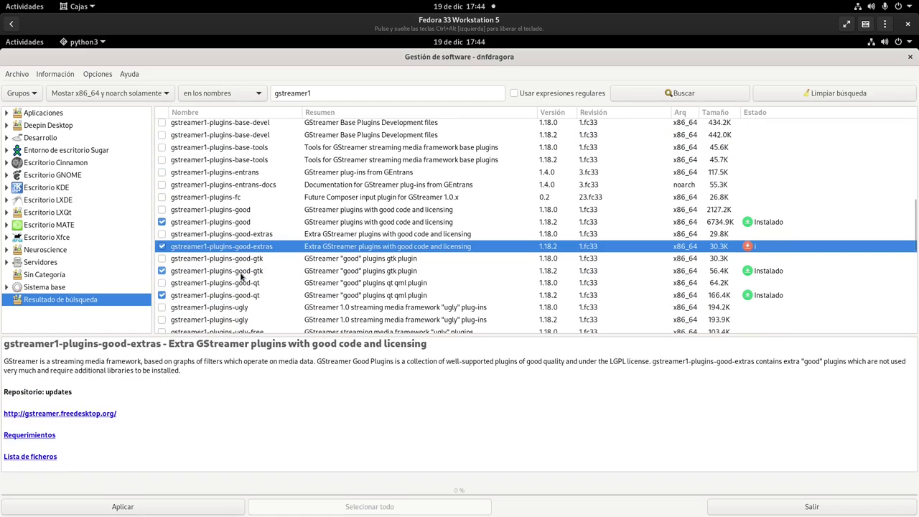
{"action": "scroll", "coordinate": [242, 277], "scroll_direction": "down", "scroll_amount": 1}
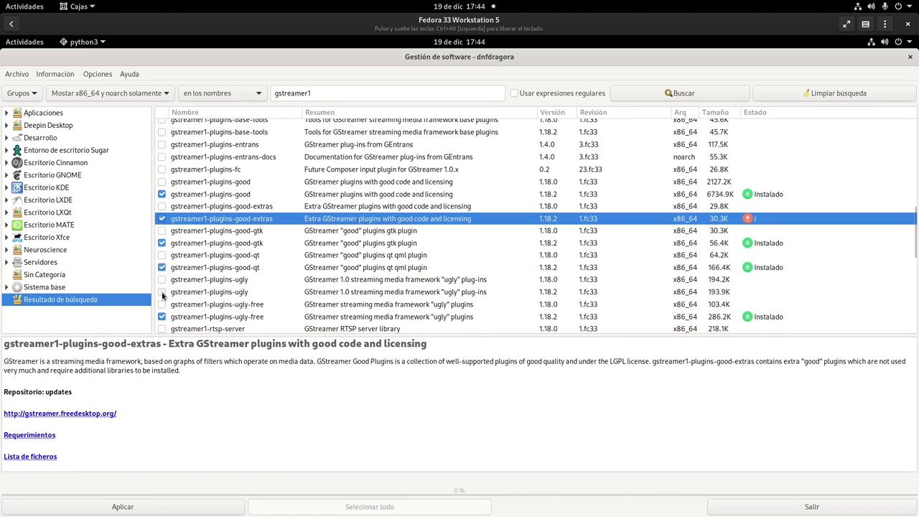
{"action": "left_click", "coordinate": [162, 293]}
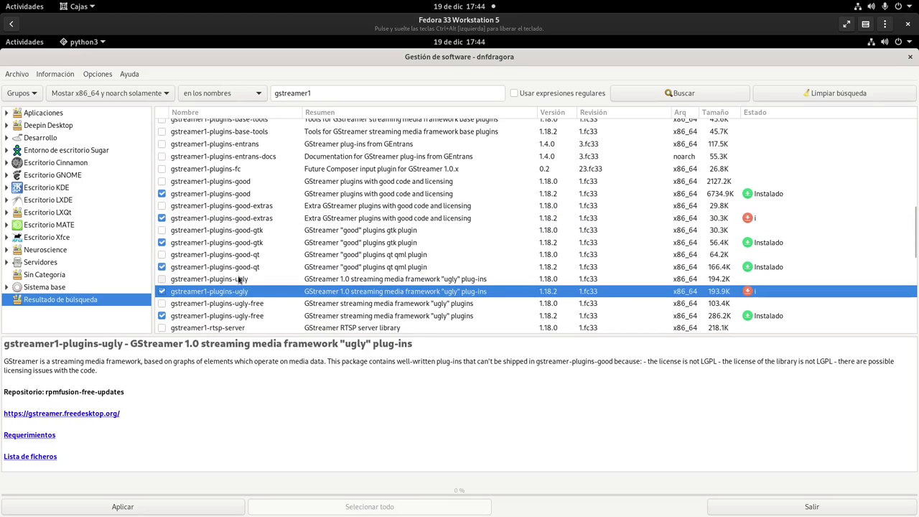
View the details of gstreamer1-vaapi version 1.18.2 and mark it for installation.
{"action": "scroll", "coordinate": [239, 279], "scroll_direction": "down", "scroll_amount": 4}
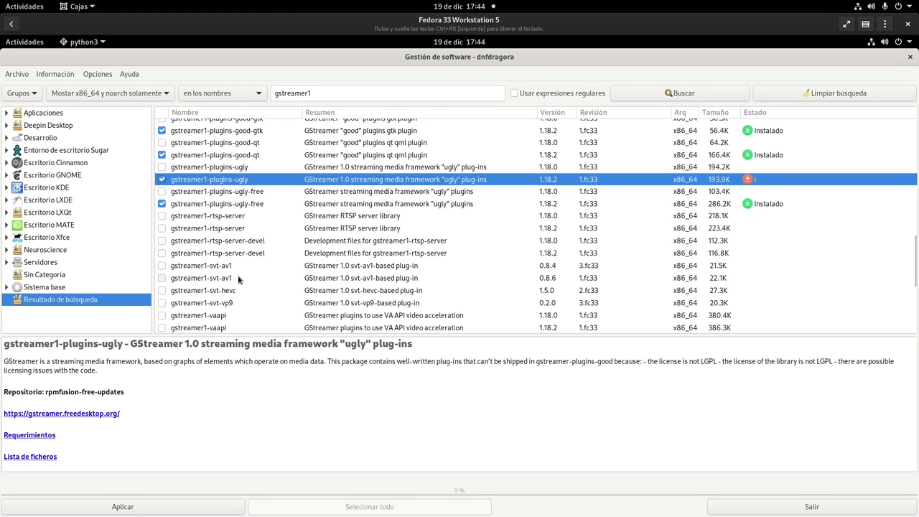
{"action": "scroll", "coordinate": [239, 279], "scroll_direction": "up", "scroll_amount": 2}
{"action": "scroll", "coordinate": [240, 280], "scroll_direction": "down", "scroll_amount": 3}
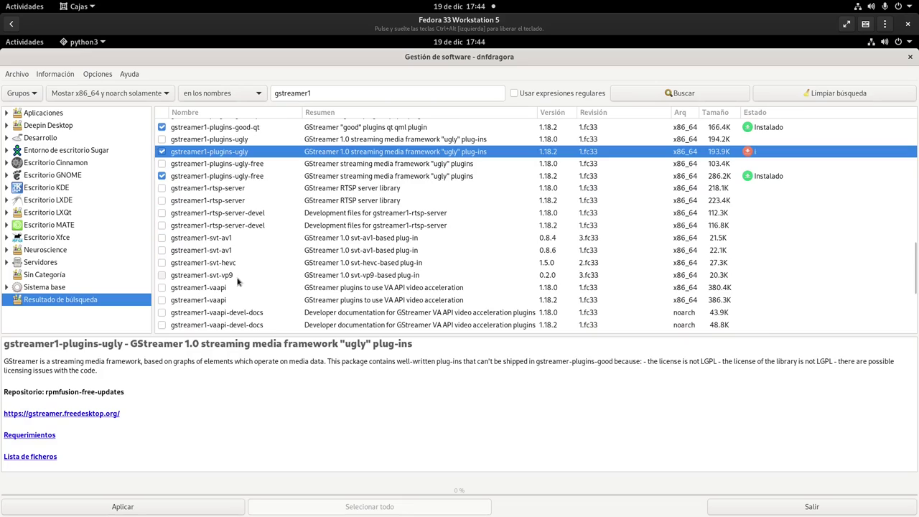
{"action": "left_click", "coordinate": [234, 300]}
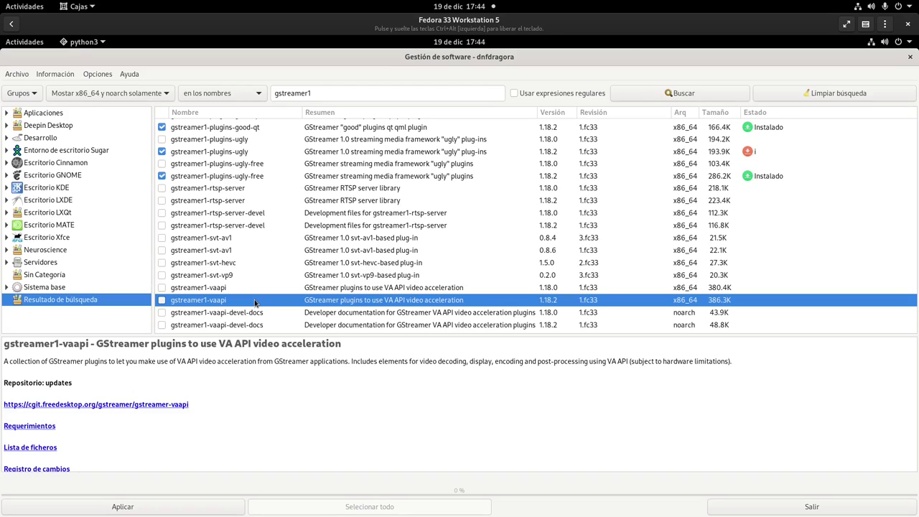
{"action": "left_click", "coordinate": [161, 301]}
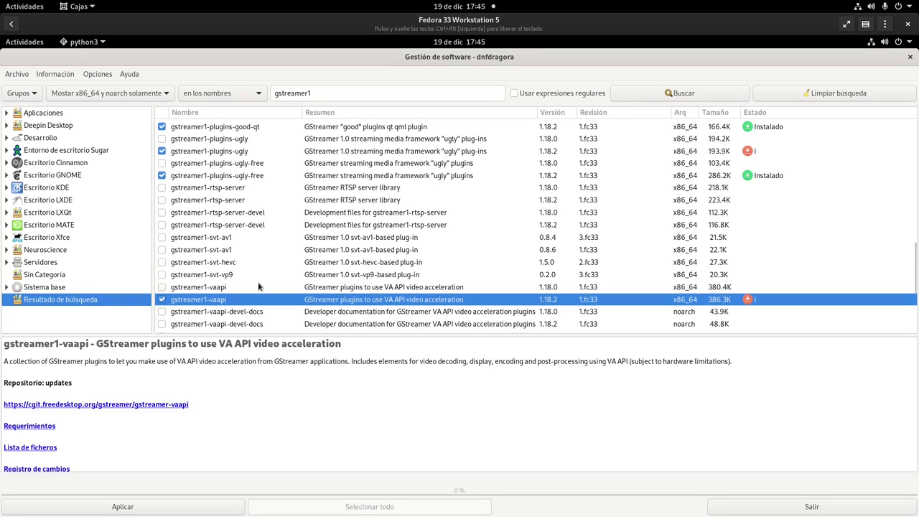
Review the remaining gstreamer1 packages and search package names for "264" again to check the marked H.264 packages.
{"action": "scroll", "coordinate": [266, 285], "scroll_direction": "down", "scroll_amount": 2}
{"action": "scroll", "coordinate": [265, 284], "scroll_direction": "down", "scroll_amount": 4}
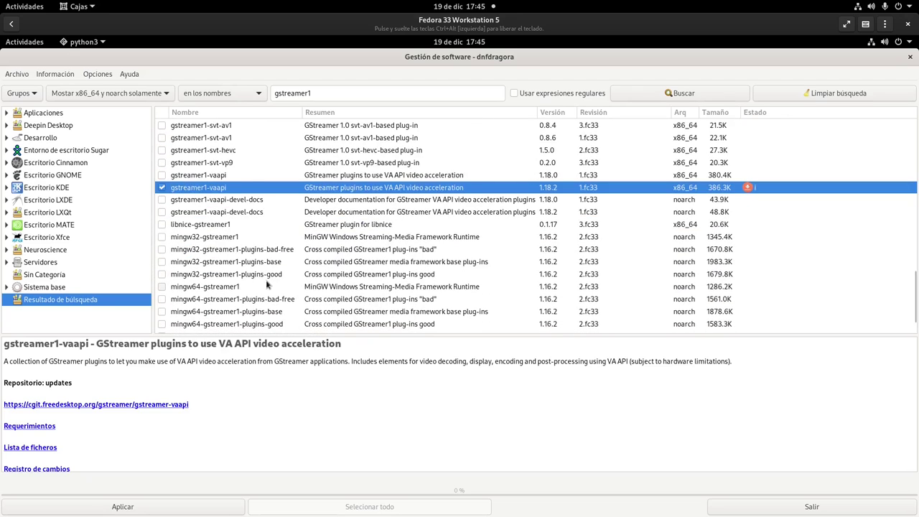
{"action": "scroll", "coordinate": [266, 284], "scroll_direction": "up", "scroll_amount": 8}
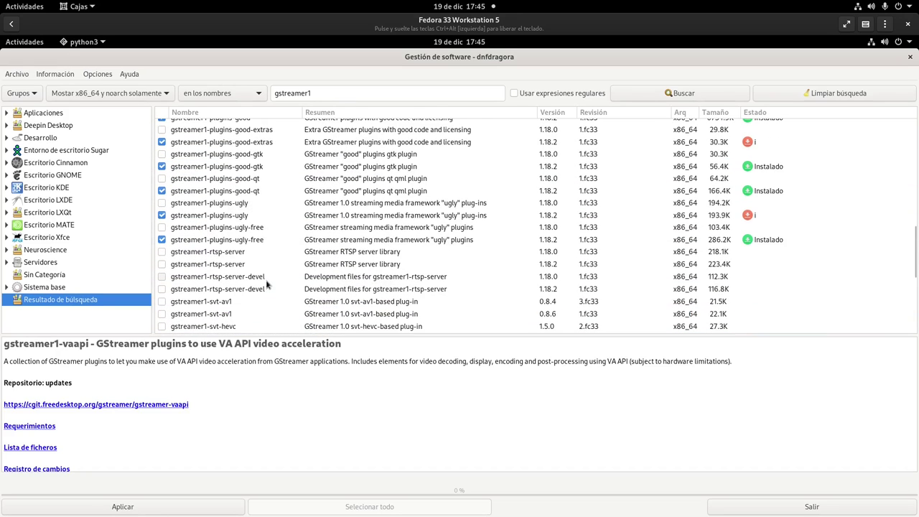
{"action": "scroll", "coordinate": [265, 284], "scroll_direction": "up", "scroll_amount": 6}
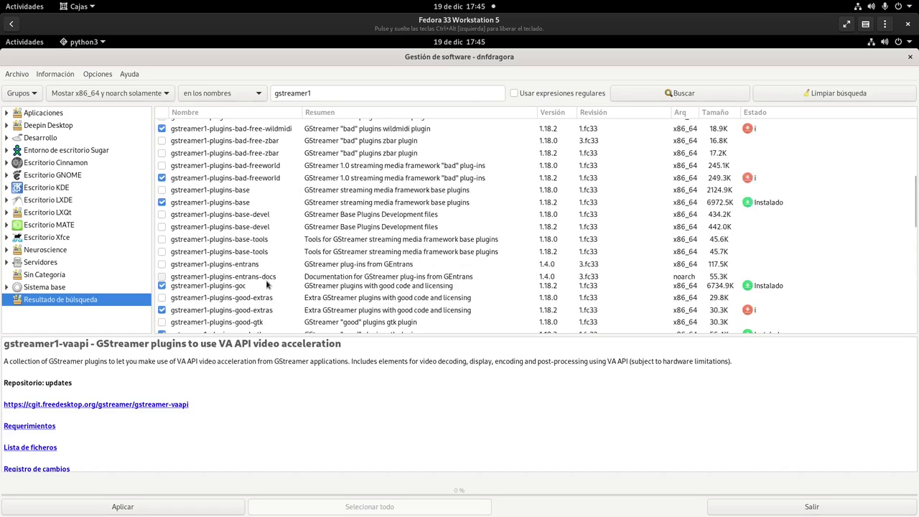
{"action": "double_click", "coordinate": [313, 94]}
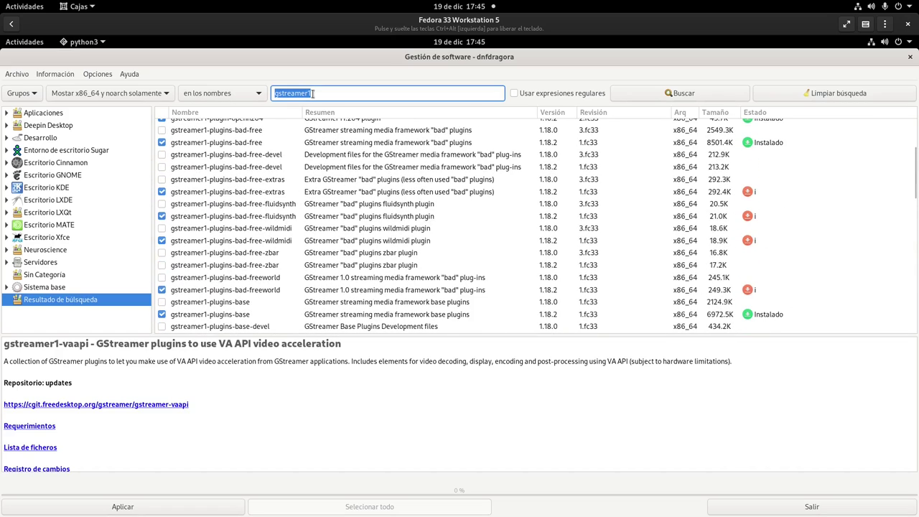
{"action": "type", "text": "264"}
{"action": "key", "text": "Return"}
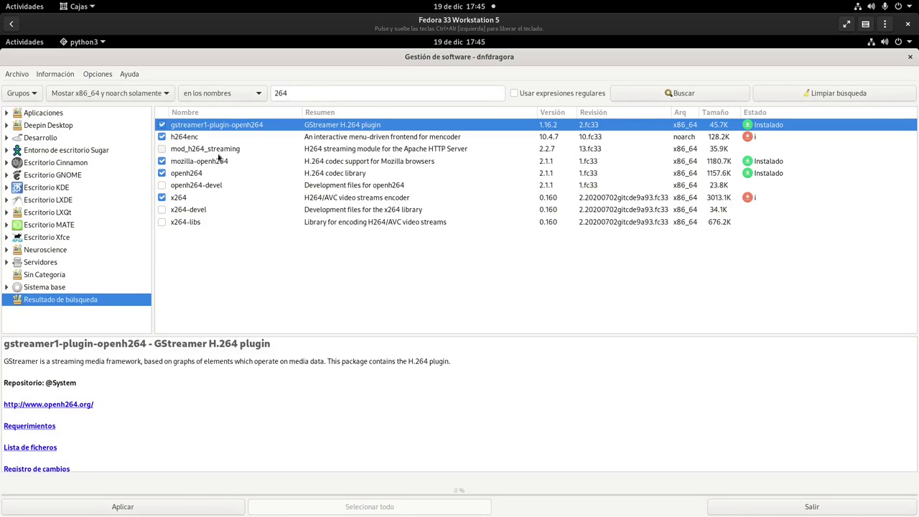
Search package names for "appstream" and mark rpmfusion-free-appstream-data and rpmfusion-nonfree-appstream-data for installation.
{"action": "double_click", "coordinate": [300, 89]}
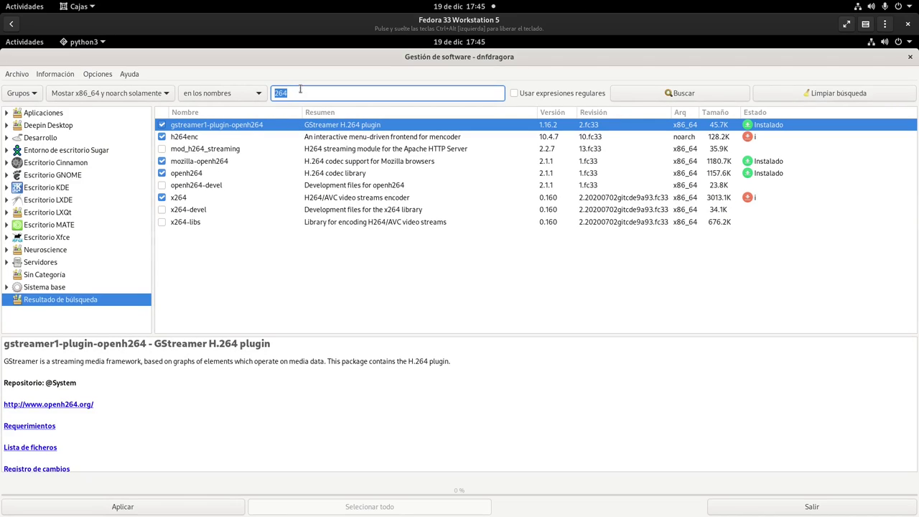
{"action": "type", "text": "appstream"}
{"action": "key", "text": "Return"}
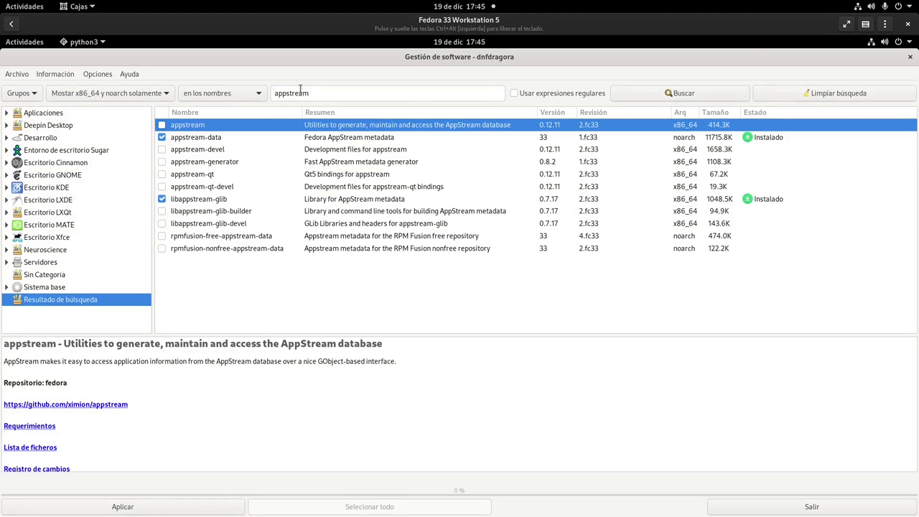
{"action": "left_click", "coordinate": [163, 236]}
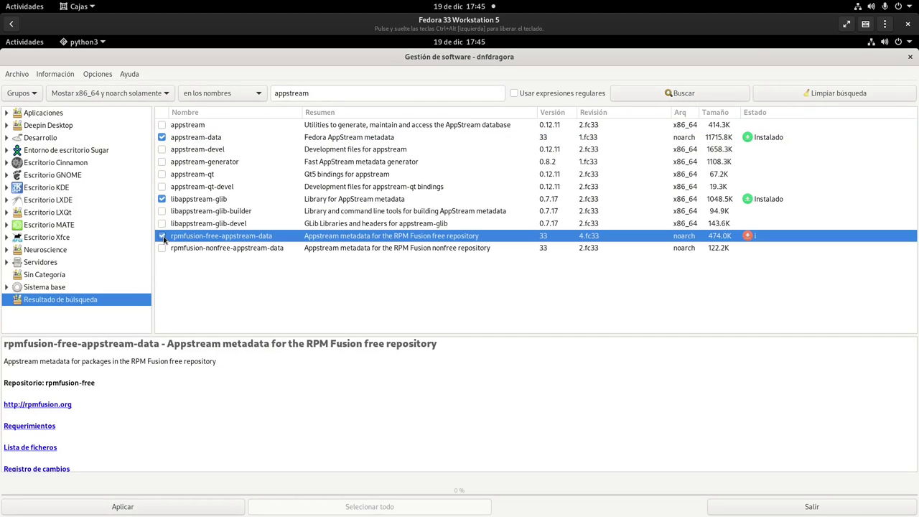
{"action": "left_click", "coordinate": [161, 248]}
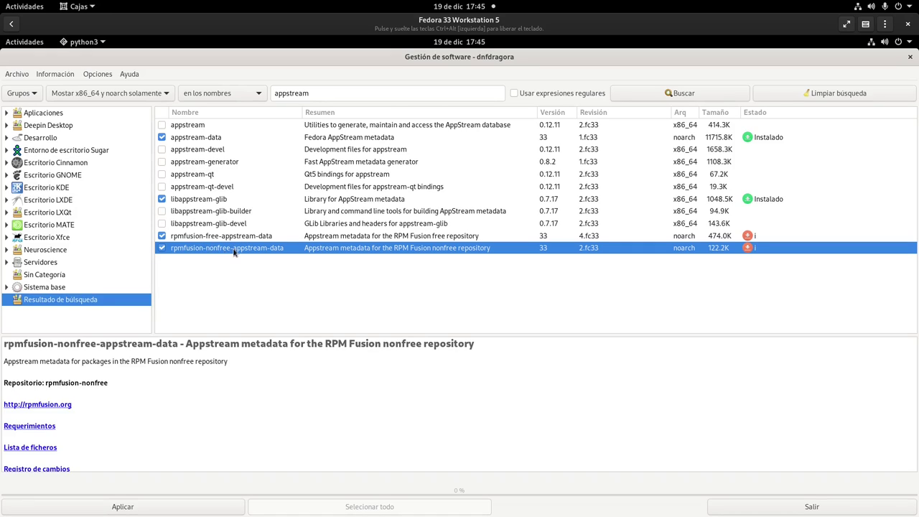
Search package names for "policycoreutils" and mark policycoreutils-gui for installation.
{"action": "left_click", "coordinate": [338, 92]}
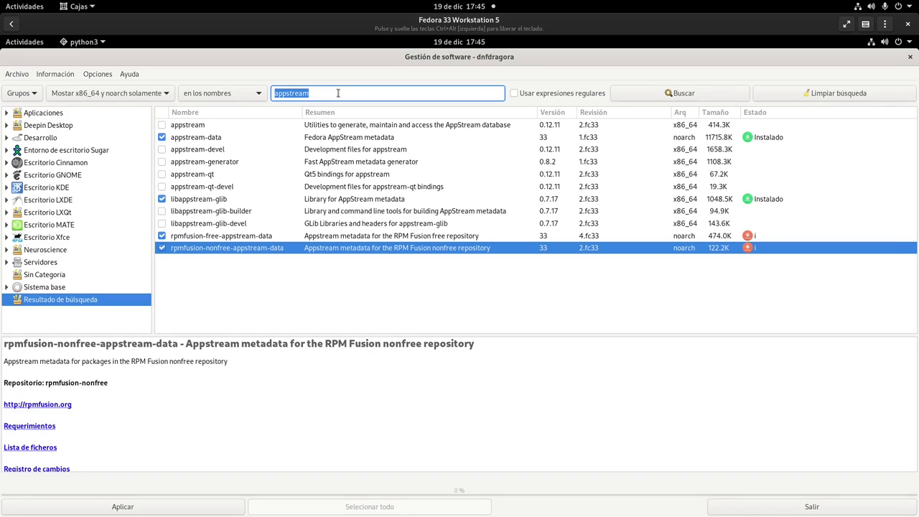
{"action": "type", "text": "policy"}
{"action": "type", "text": "cpr"}
{"action": "key", "text": "BackSpace"}
{"action": "key", "text": "BackSpace"}
{"action": "type", "text": "oreutils"}
{"action": "key", "text": "Return"}
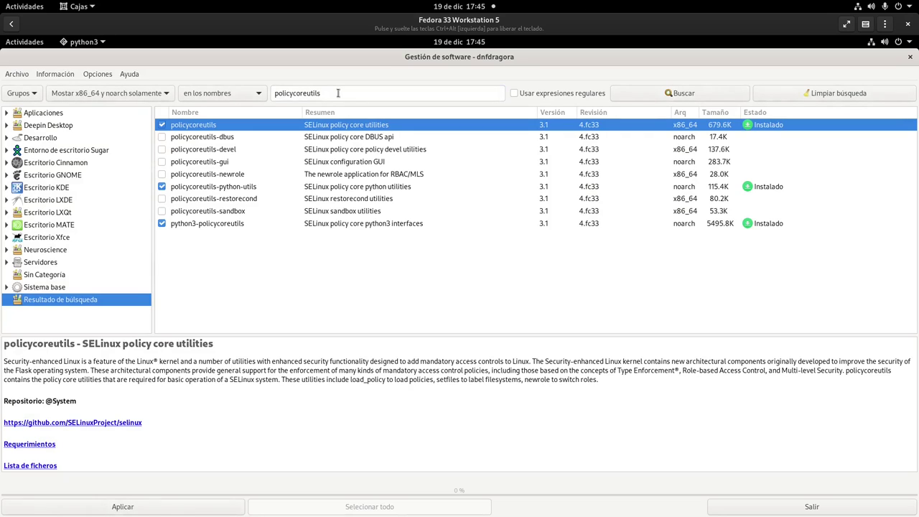
{"action": "left_click", "coordinate": [162, 164]}
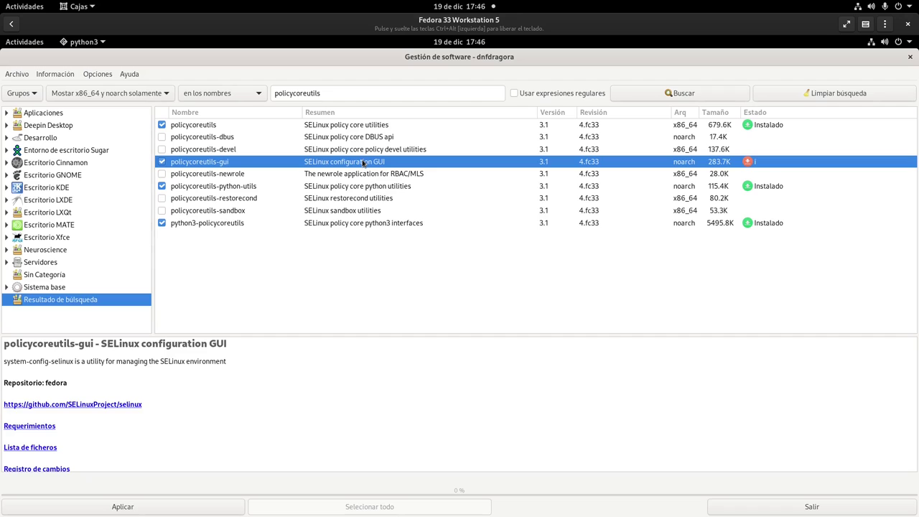
Search package names for "firewall-config" and mark firewall-config for installation.
{"action": "double_click", "coordinate": [336, 92]}
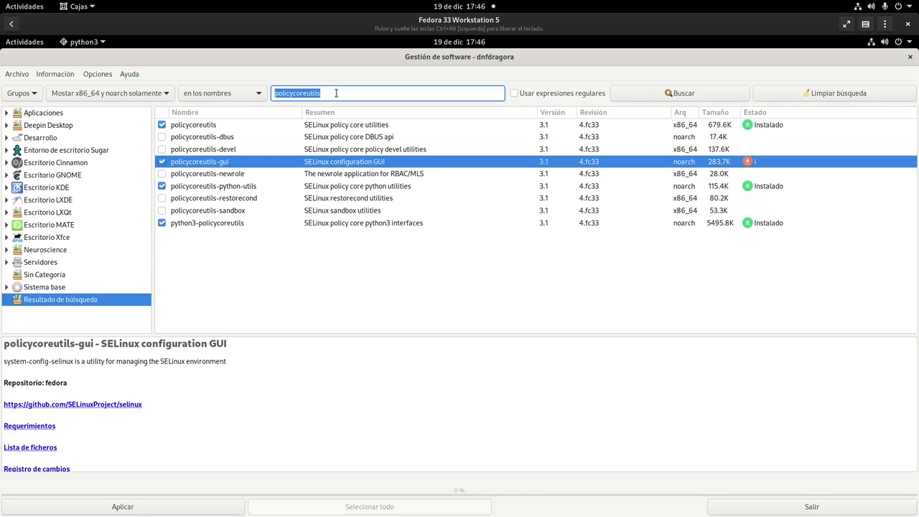
{"action": "type", "text": "firewall"}
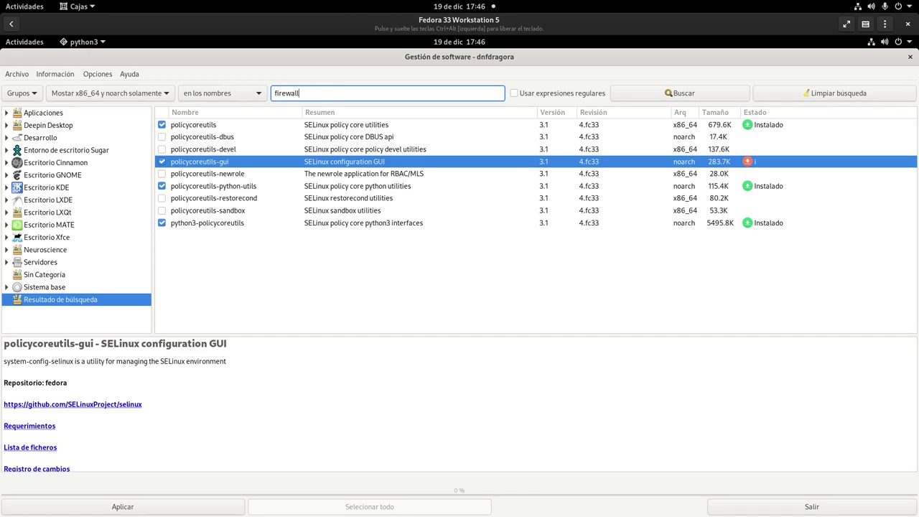
{"action": "type", "text": "-config"}
{"action": "key", "text": "Return"}
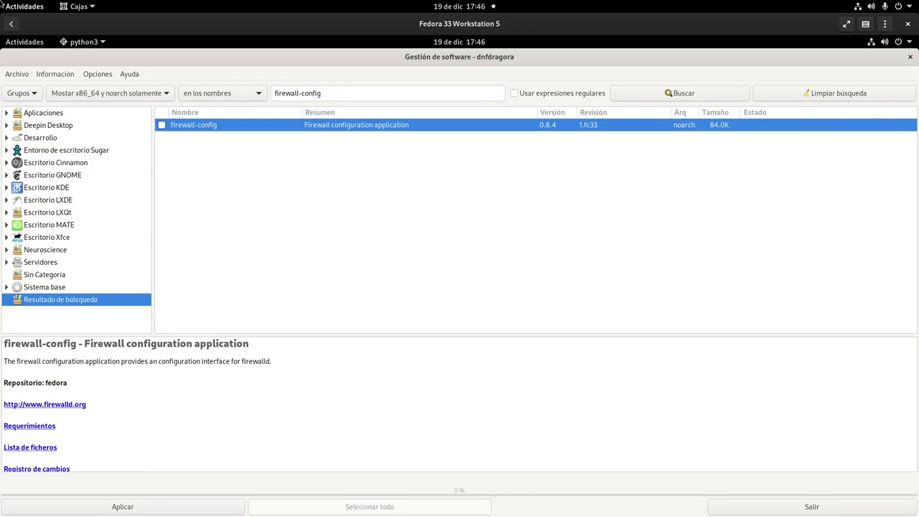
{"action": "mouse_move", "coordinate": [3, 4]}
{"action": "left_click", "coordinate": [457, 349]}
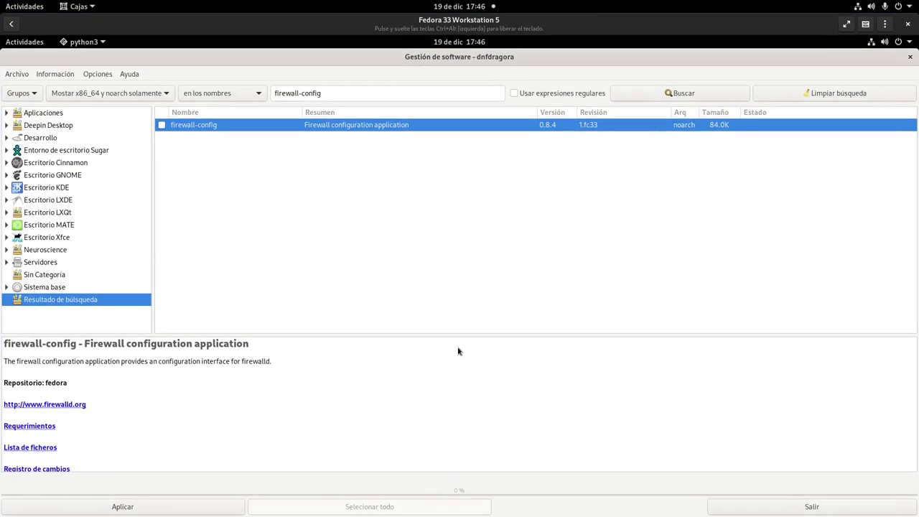
{"action": "left_click", "coordinate": [162, 125]}
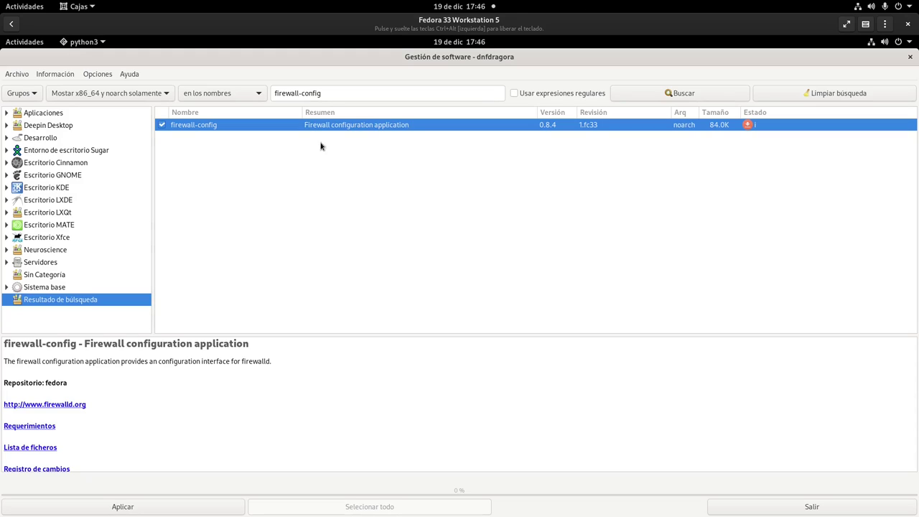
Search package names for "celluloid" and mark celluloid 0.20 revision 2.fc33 for installation.
{"action": "triple_click", "coordinate": [340, 92]}
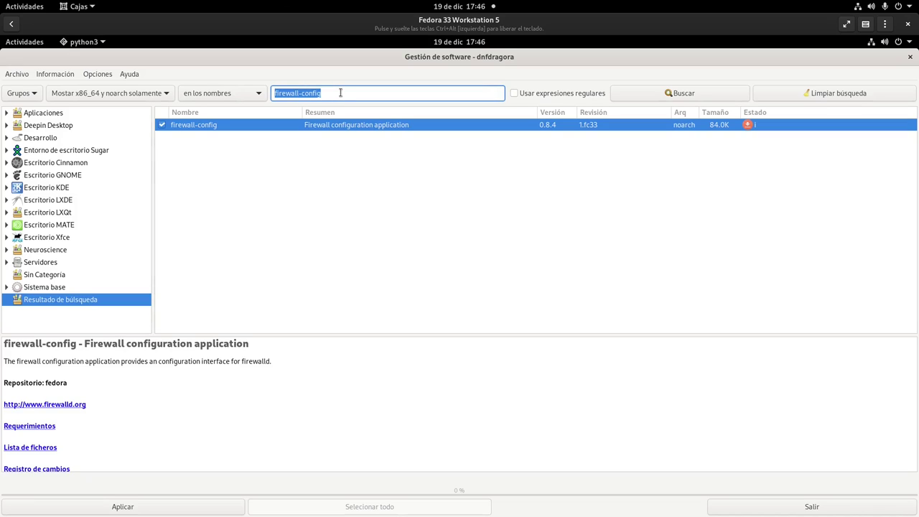
{"action": "type", "text": "ce"}
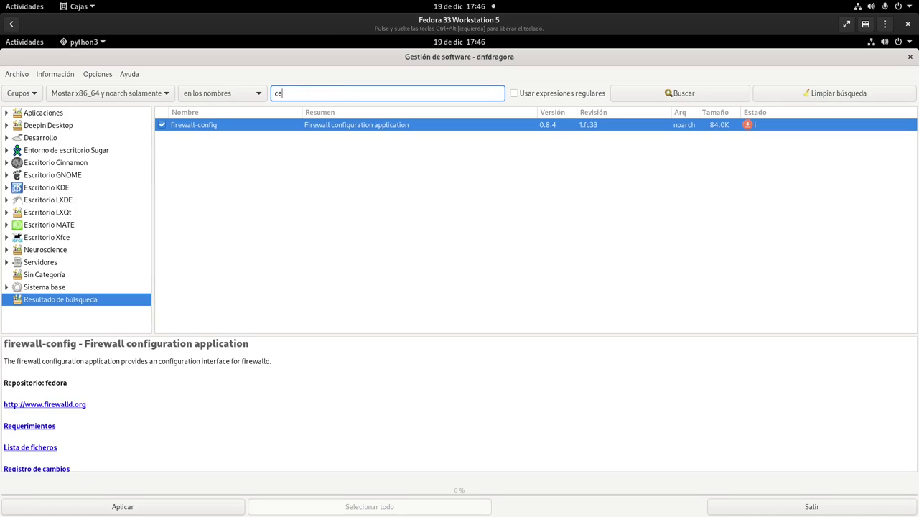
{"action": "type", "text": "lluloid"}
{"action": "key", "text": "Return"}
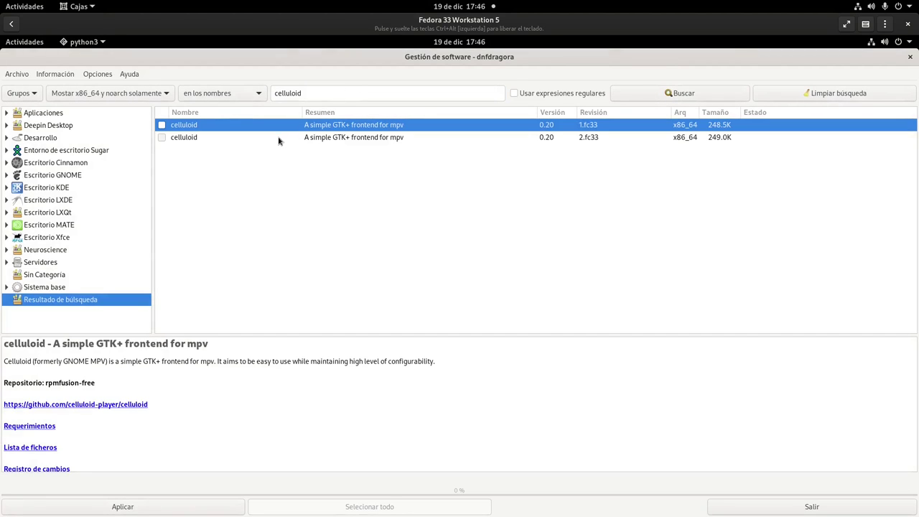
{"action": "left_click", "coordinate": [162, 137]}
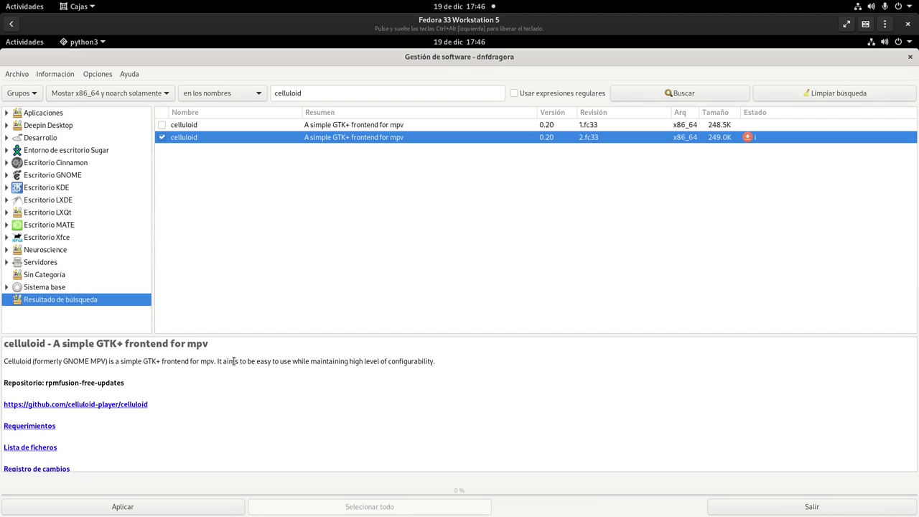
Search package names for "audacious" and mark audacious plus its plugins-freeworld, freeworld-aac, freeworld-ffaudio and freeworld-mms packages for installation.
{"action": "left_click", "coordinate": [348, 96]}
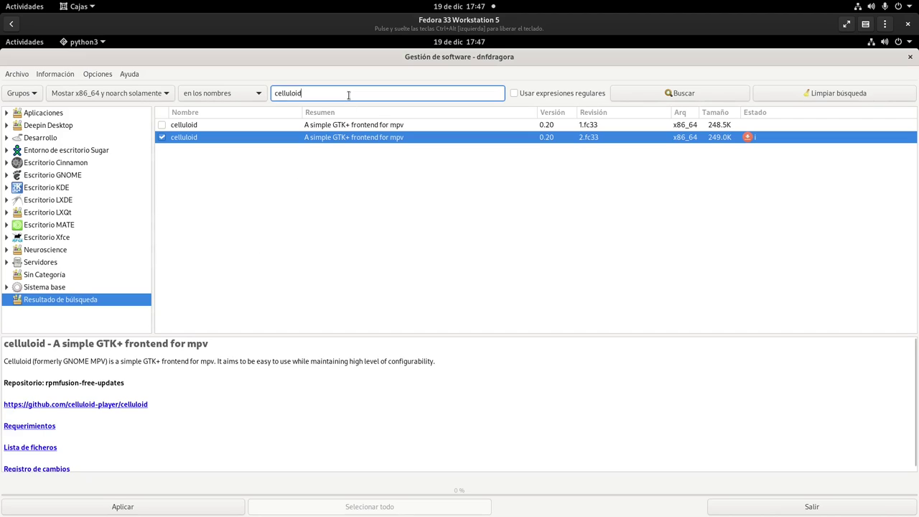
{"action": "key", "text": "ctrl+a"}
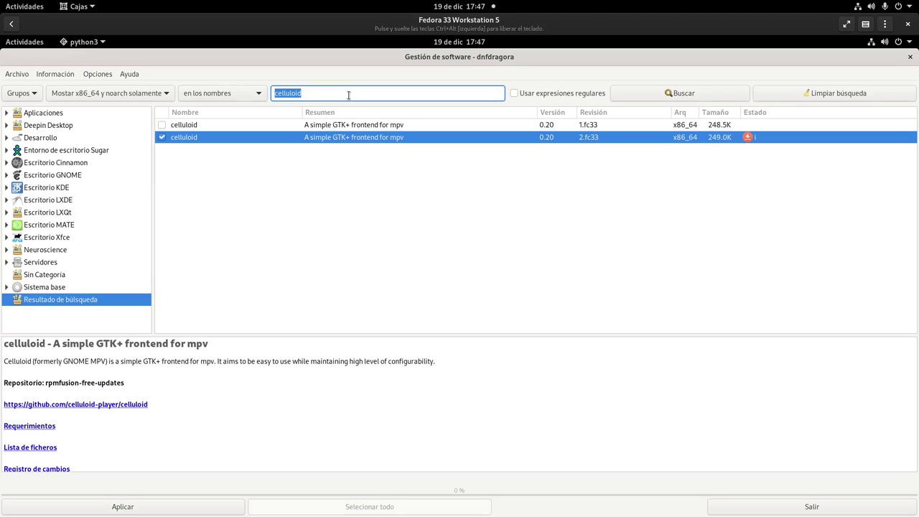
{"action": "type", "text": "audacious"}
{"action": "key", "text": "Return"}
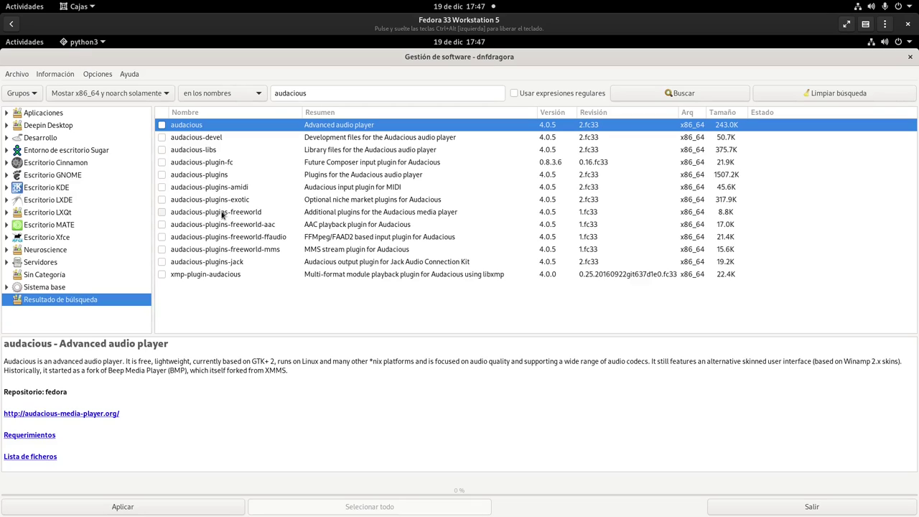
{"action": "left_click", "coordinate": [161, 125]}
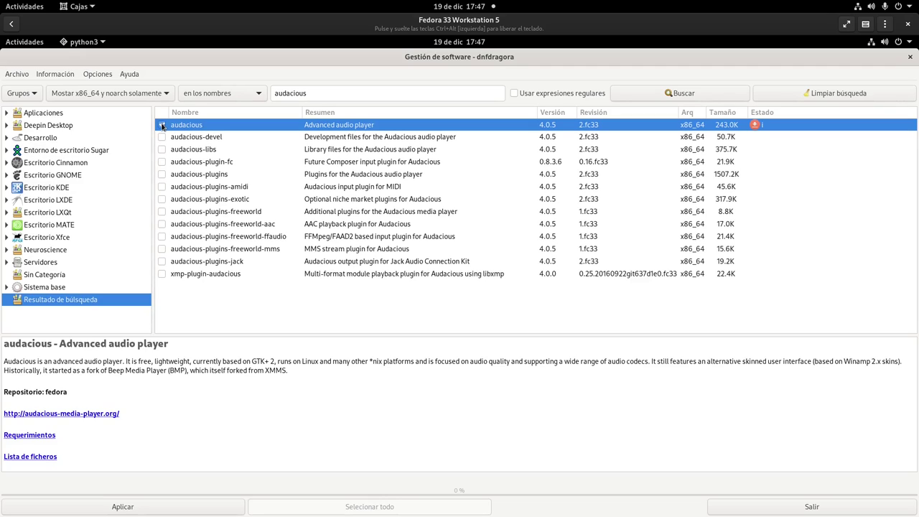
{"action": "left_click", "coordinate": [162, 212]}
{"action": "left_click", "coordinate": [161, 223]}
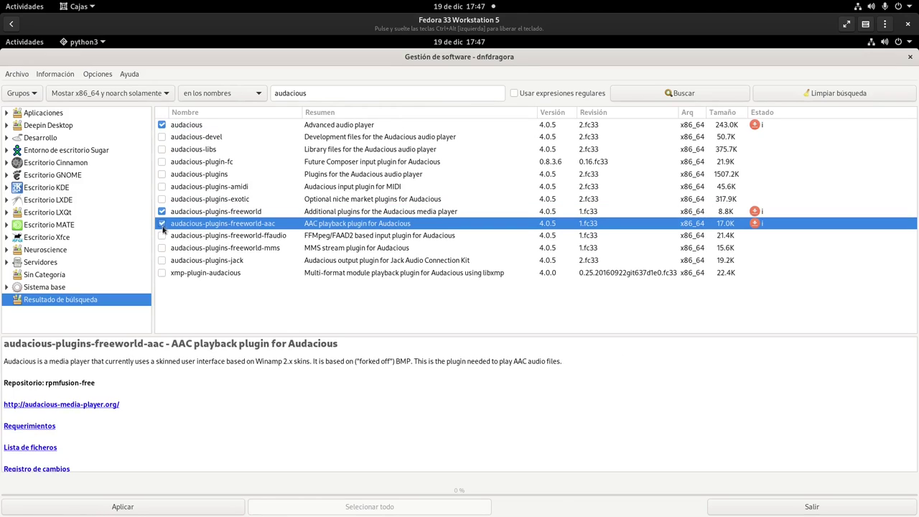
{"action": "left_click", "coordinate": [161, 235]}
{"action": "left_click", "coordinate": [162, 248]}
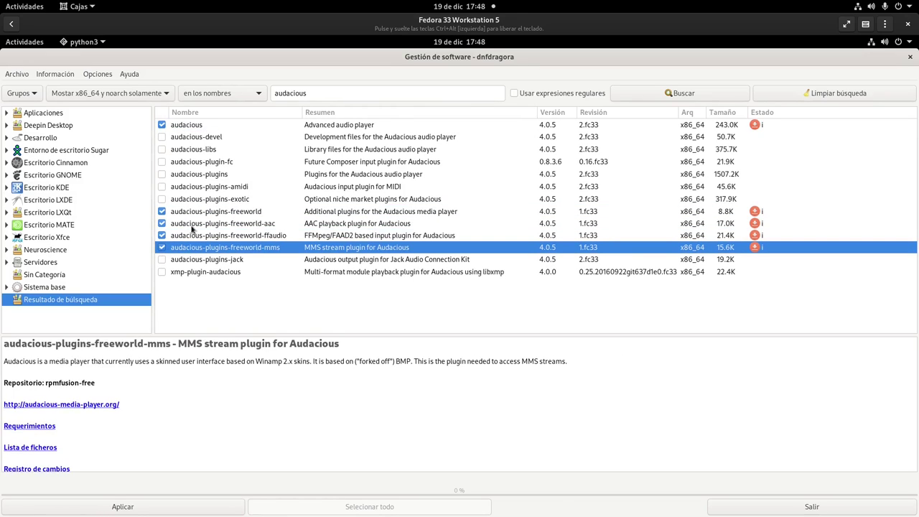
Search package names for "deadbeef" and mark deadbeef, deadbeef-mpris2-plugin and deadbeef-plugins for installation.
{"action": "double_click", "coordinate": [330, 92]}
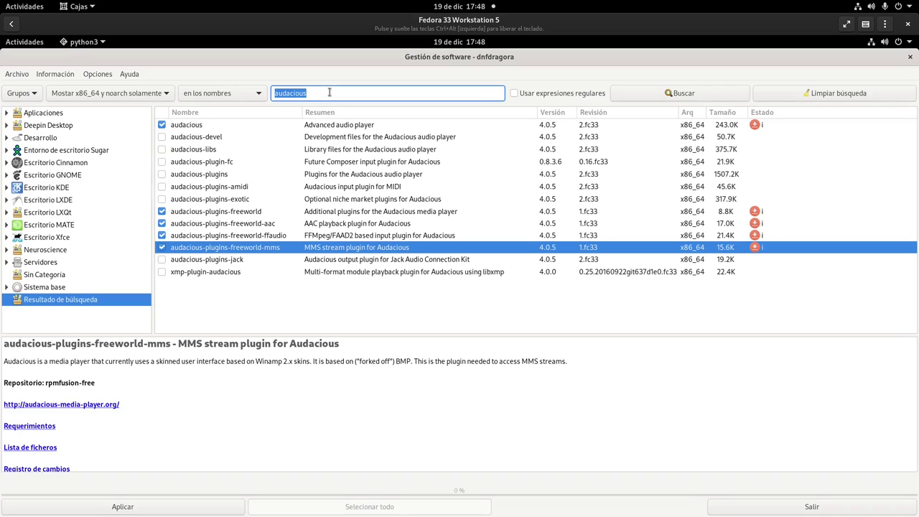
{"action": "type", "text": "eeadbeef"}
{"action": "key", "text": "Return"}
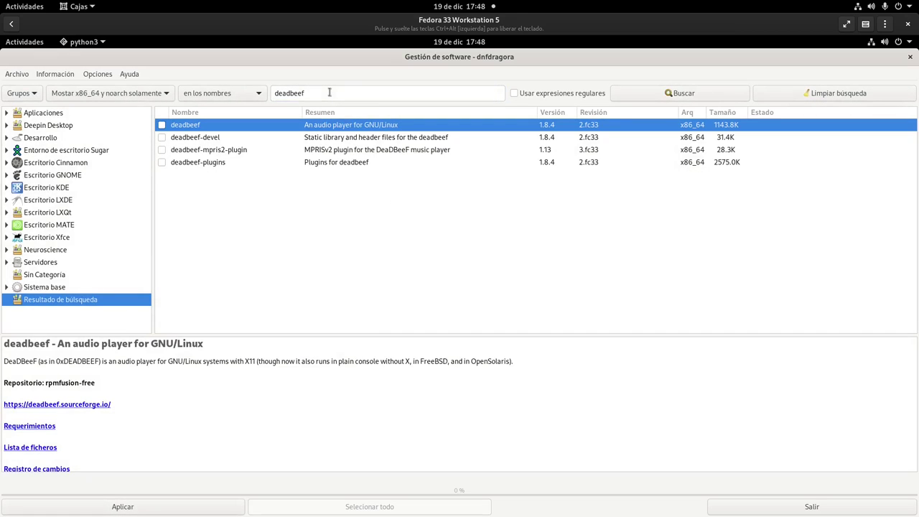
{"action": "left_click", "coordinate": [161, 125]}
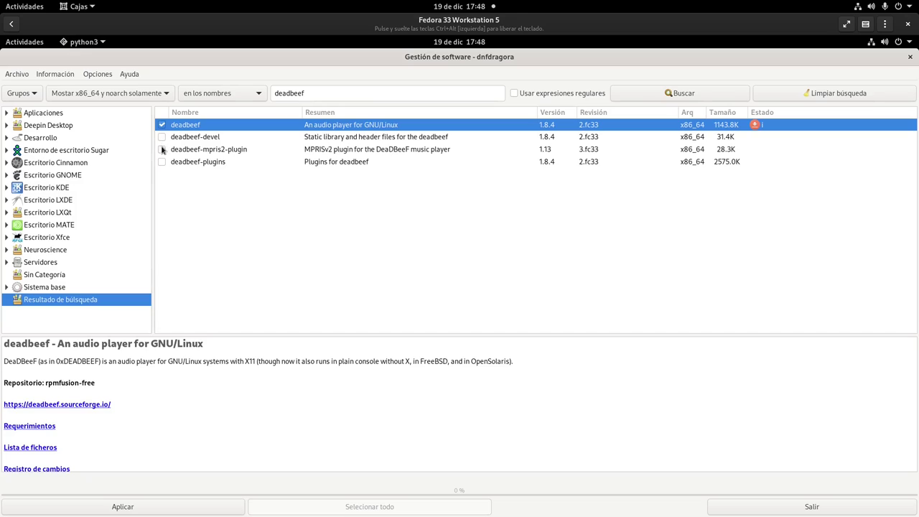
{"action": "left_click", "coordinate": [161, 150]}
{"action": "left_click", "coordinate": [161, 162]}
Search package names for "chromium-free" and mark chromium-freeworld version 87.0.4280.88 for installation.
{"action": "double_click", "coordinate": [343, 95]}
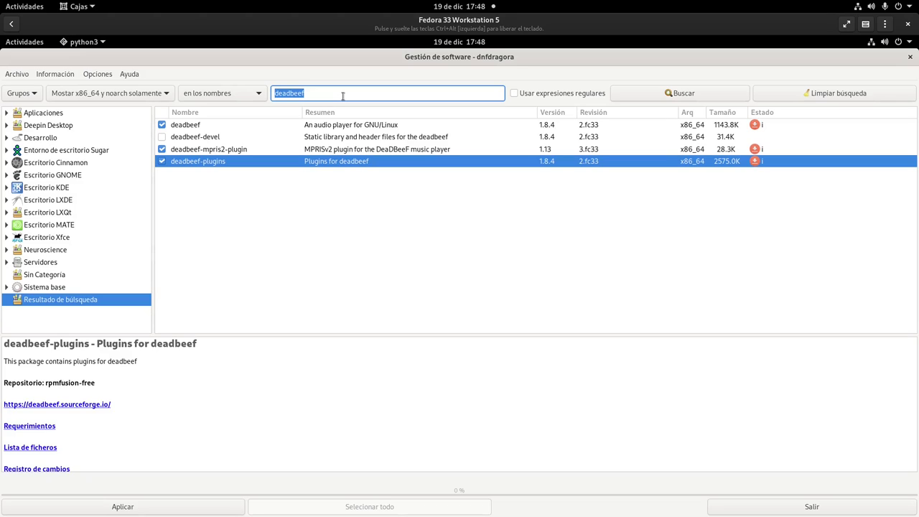
{"action": "type", "text": "chromium-frew"}
{"action": "key", "text": "BackSpace"}
{"action": "type", "text": "e"}
{"action": "key", "text": "Return"}
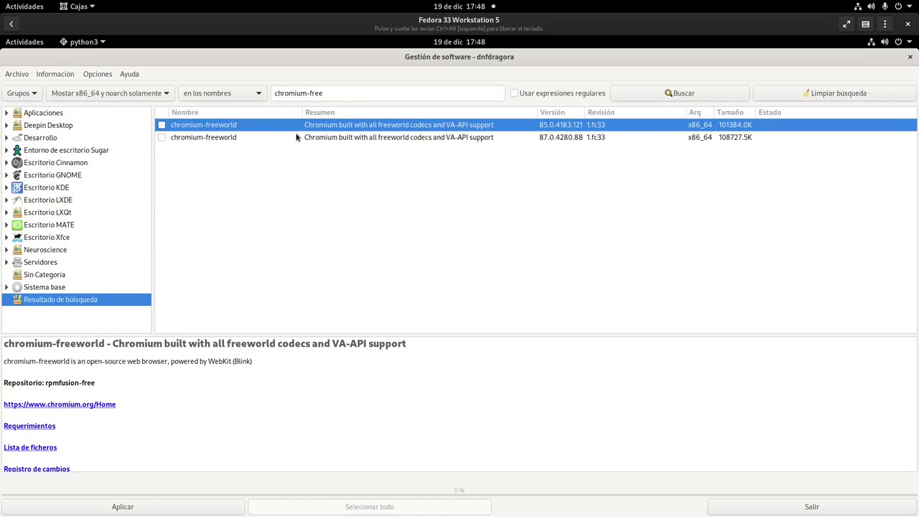
{"action": "left_click", "coordinate": [263, 143]}
{"action": "left_click", "coordinate": [162, 138]}
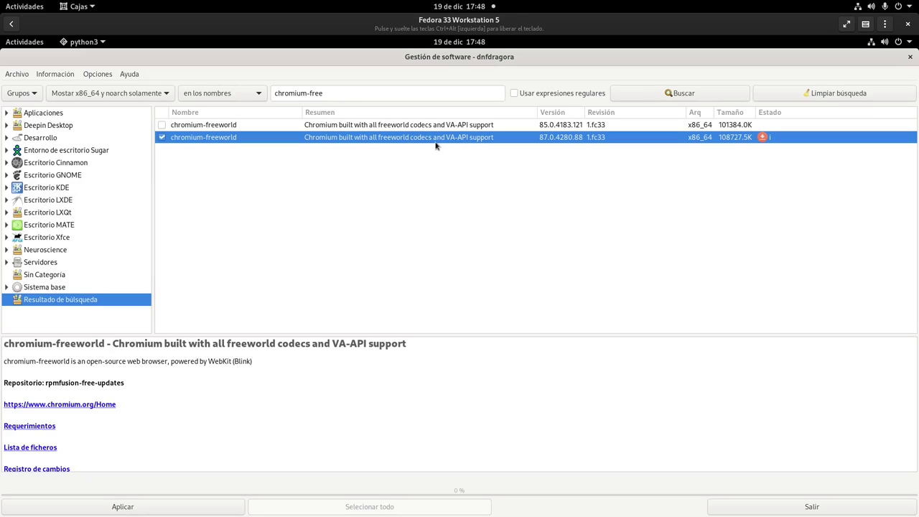
Search package names for "lsb" and mark redhat-lsb-core for installation.
{"action": "left_click", "coordinate": [348, 96]}
{"action": "triple_click", "coordinate": [347, 92]}
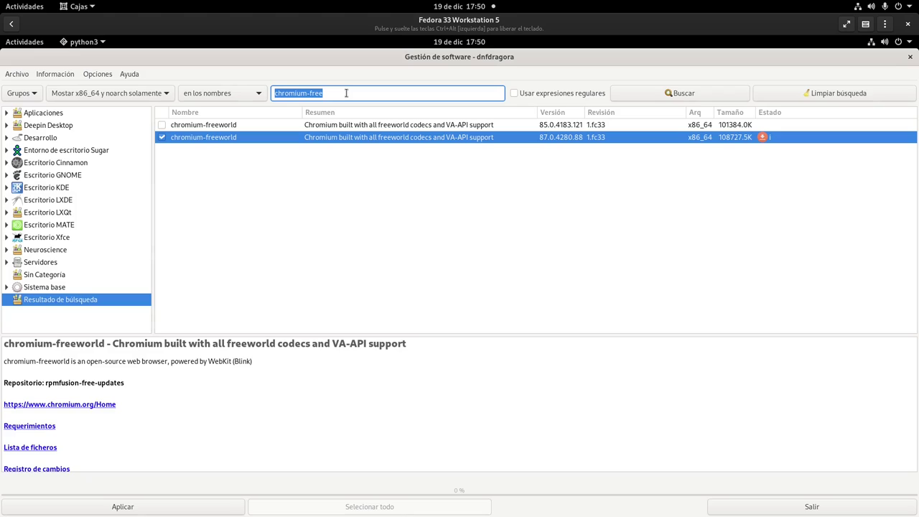
{"action": "triple_click", "coordinate": [346, 93]}
{"action": "type", "text": "lsb"}
{"action": "key", "text": "Return"}
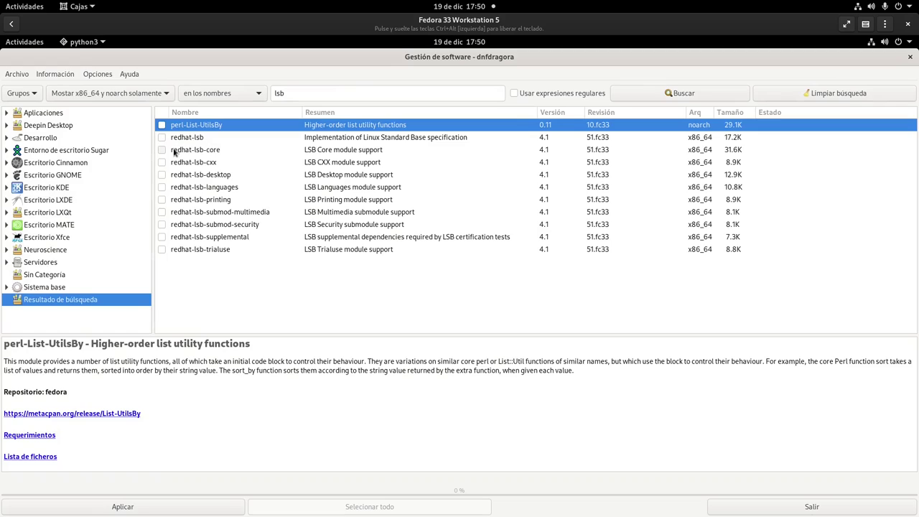
{"action": "left_click", "coordinate": [184, 154]}
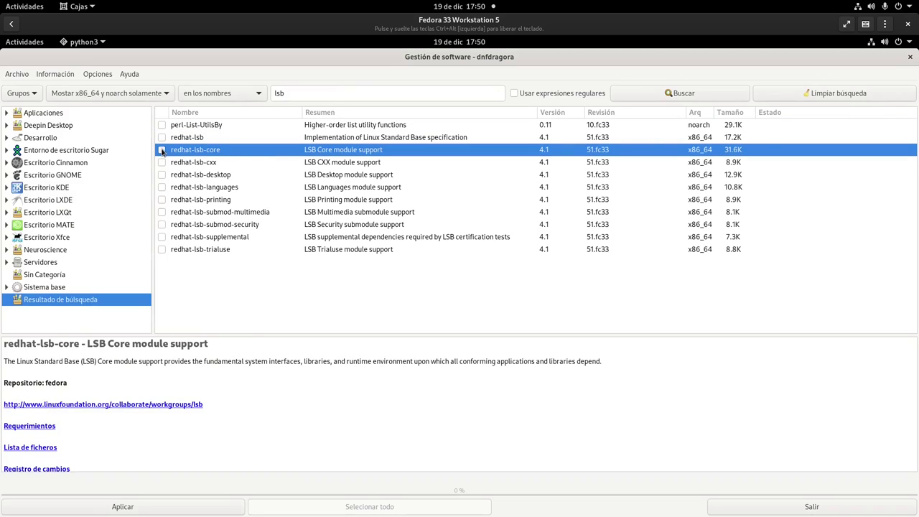
{"action": "left_click", "coordinate": [161, 150]}
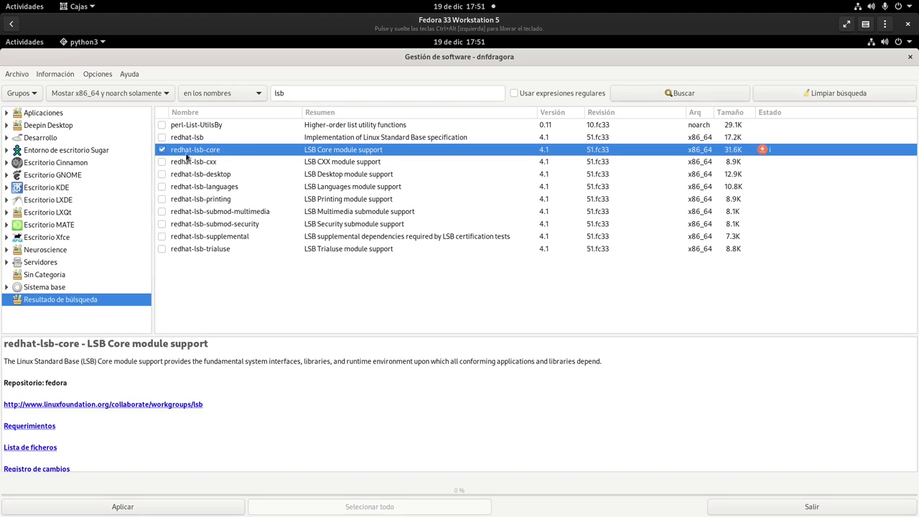
Set the package filter to Todos, search names for "steam" and mark steam version 1.0.0.68 for installation.
{"action": "left_click", "coordinate": [156, 93]}
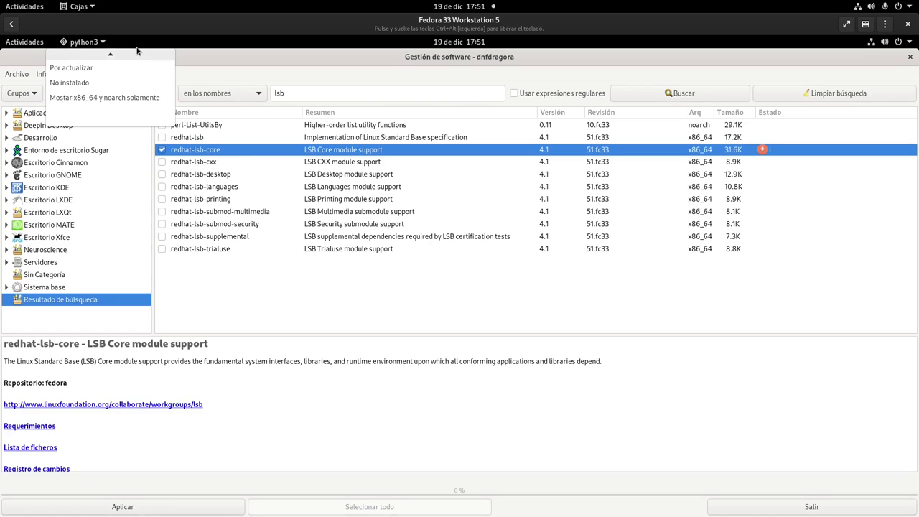
{"action": "left_click", "coordinate": [108, 56]}
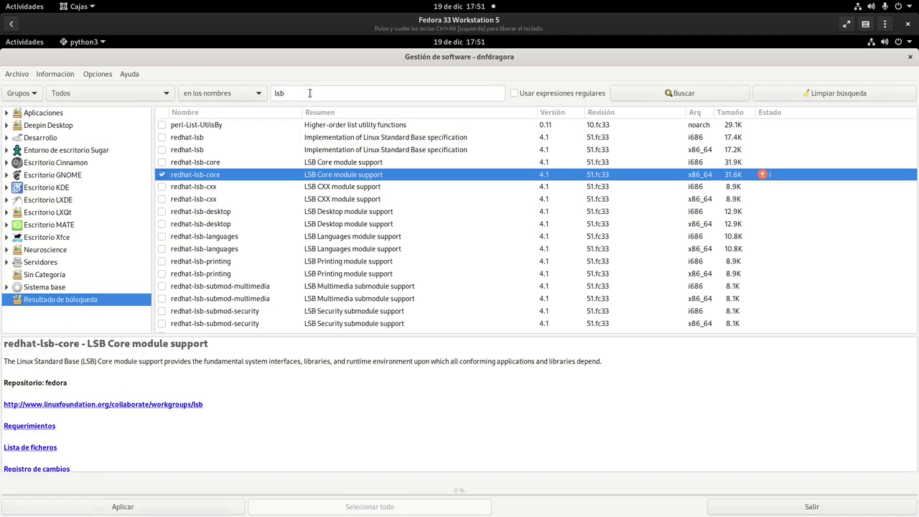
{"action": "left_click", "coordinate": [309, 93]}
{"action": "type", "text": "steam"}
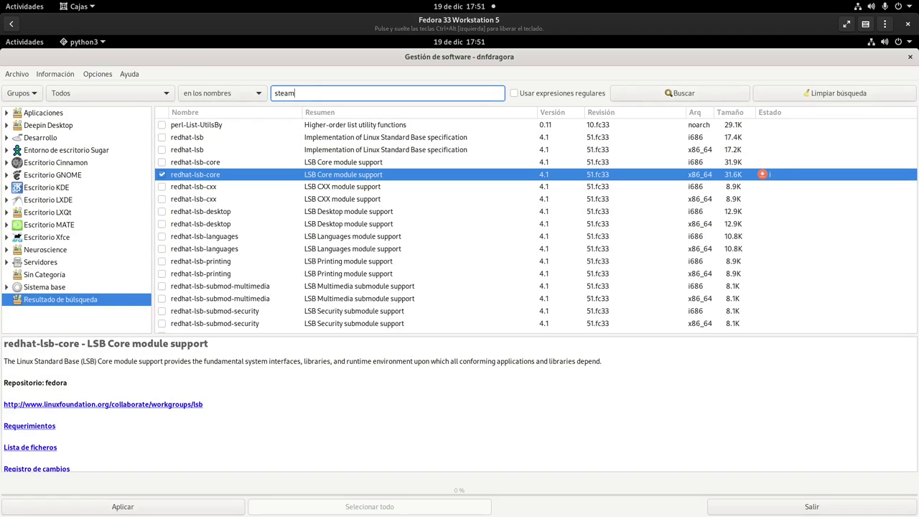
{"action": "key", "text": "Return"}
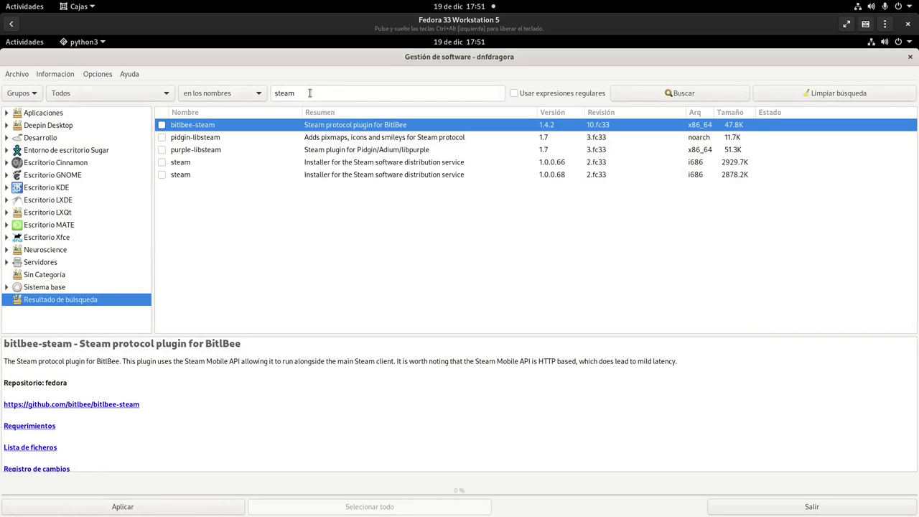
{"action": "left_click", "coordinate": [162, 175]}
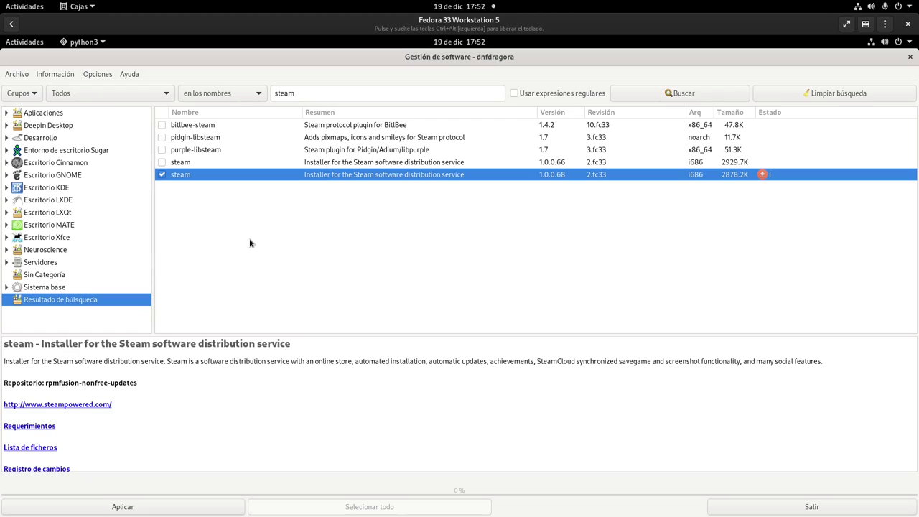
Apply the marked package installations, review the complete list of transaction dependencies and accept the transaction.
{"action": "left_click", "coordinate": [198, 507]}
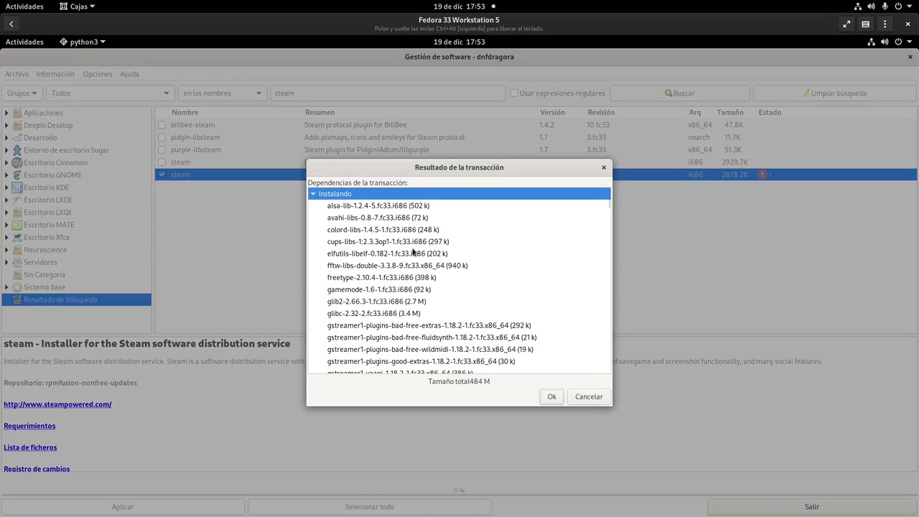
{"action": "scroll", "coordinate": [413, 252], "scroll_direction": "down", "scroll_amount": 3}
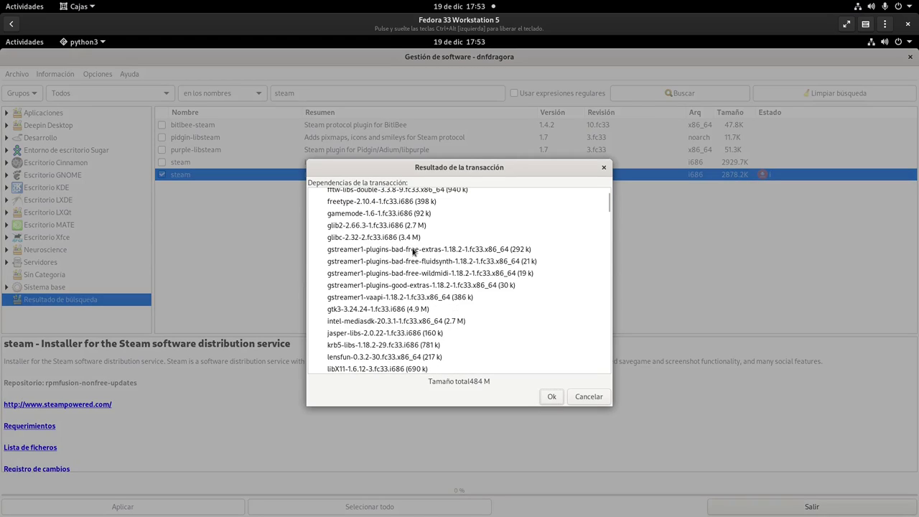
{"action": "scroll", "coordinate": [412, 251], "scroll_direction": "down", "scroll_amount": 15}
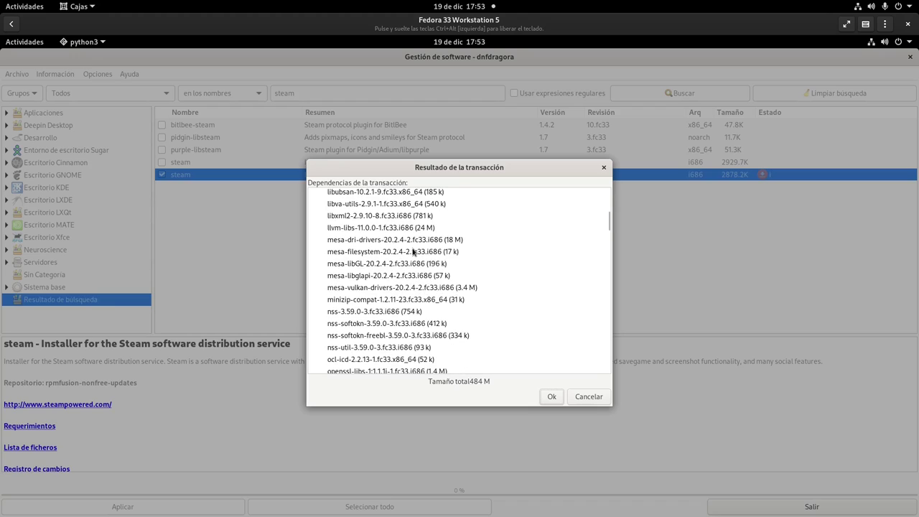
{"action": "scroll", "coordinate": [413, 251], "scroll_direction": "down", "scroll_amount": 15}
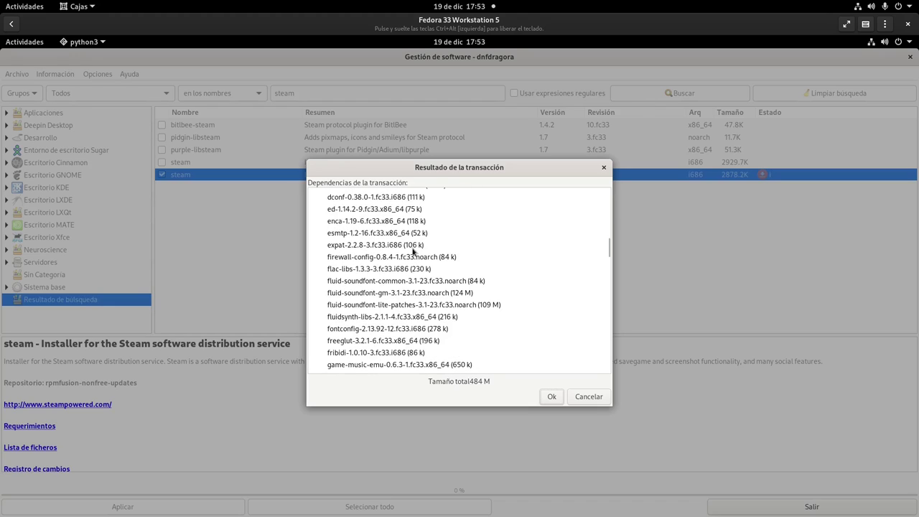
{"action": "scroll", "coordinate": [413, 250], "scroll_direction": "down", "scroll_amount": 15}
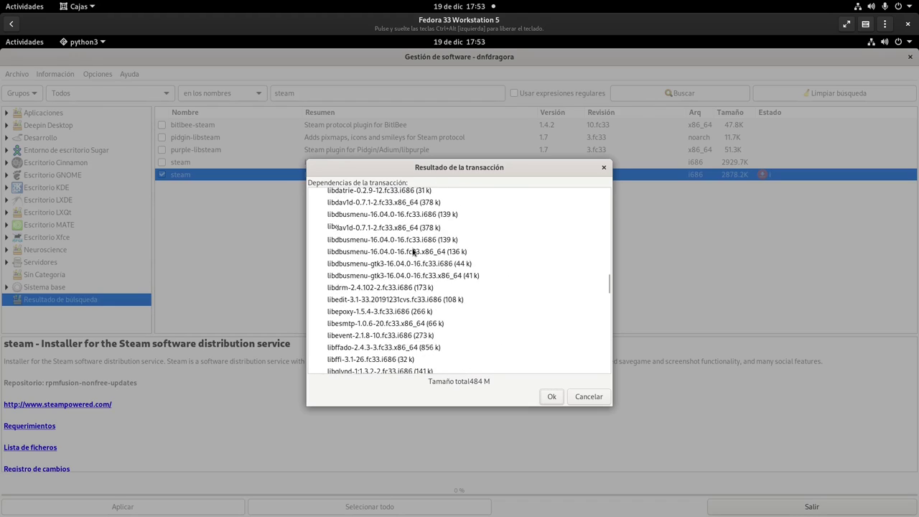
{"action": "scroll", "coordinate": [413, 251], "scroll_direction": "down", "scroll_amount": 15}
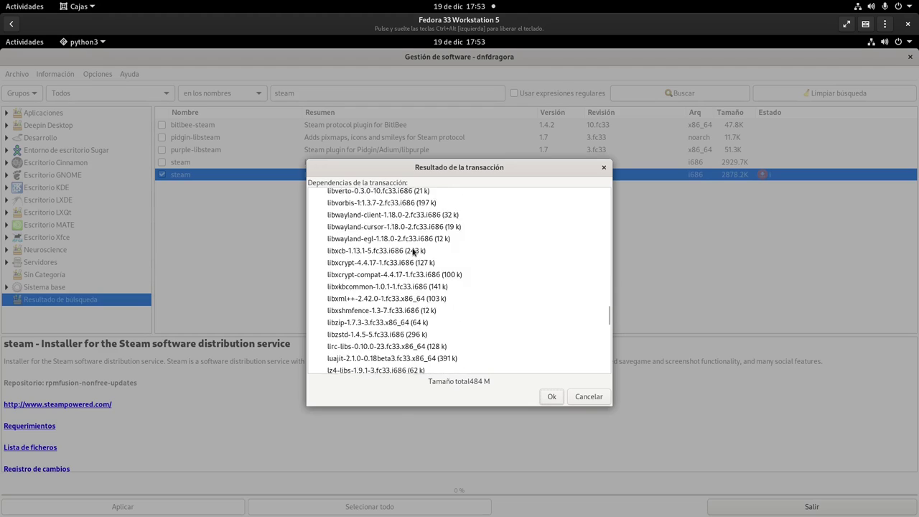
{"action": "scroll", "coordinate": [413, 251], "scroll_direction": "down", "scroll_amount": 15}
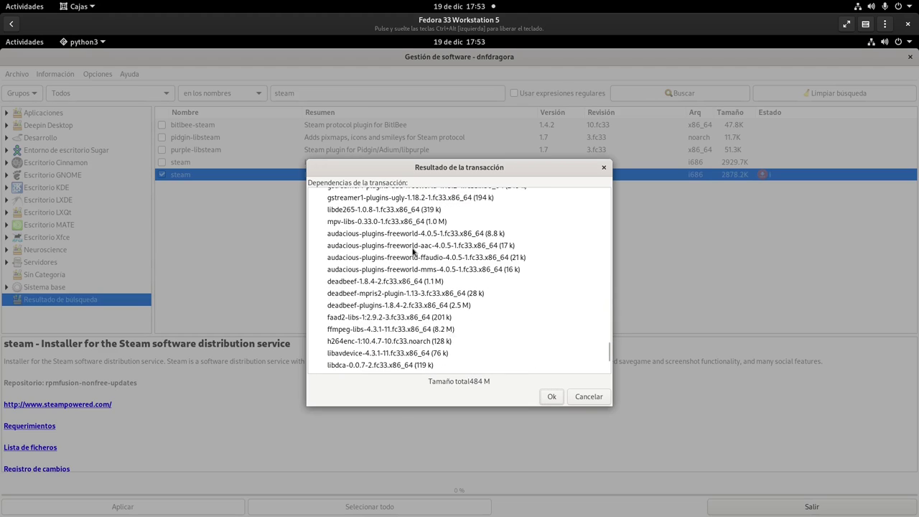
{"action": "scroll", "coordinate": [413, 251], "scroll_direction": "down", "scroll_amount": 10}
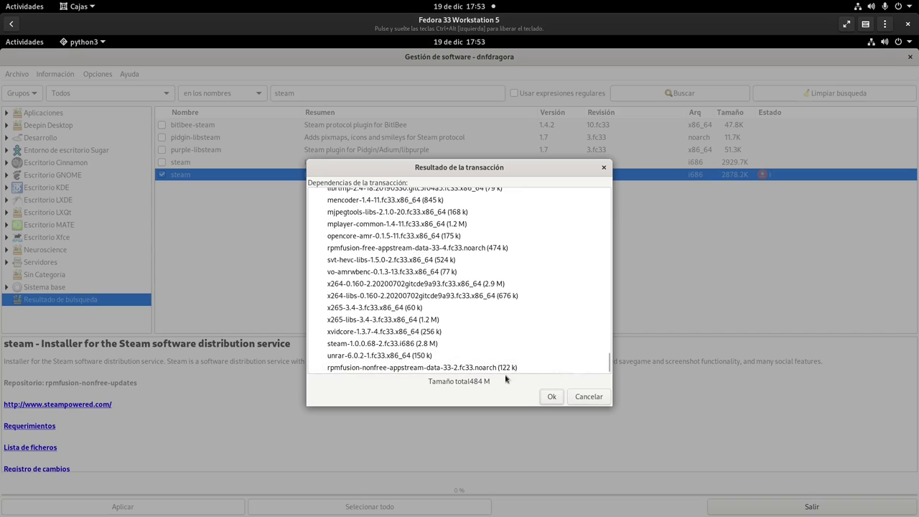
{"action": "left_click", "coordinate": [550, 398]}
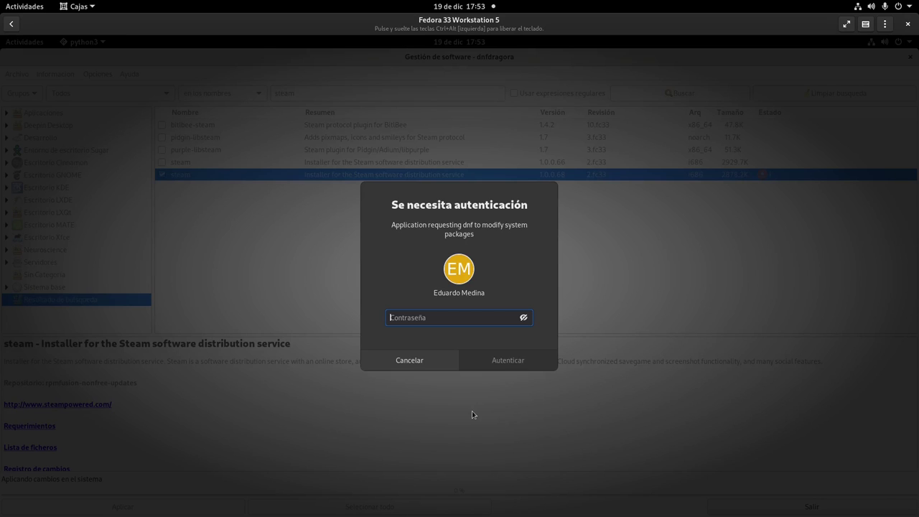
Authenticate the system package changes with the account password, re-entering it if rejected.
{"action": "type", "text": "******"}
{"action": "key", "text": "Return"}
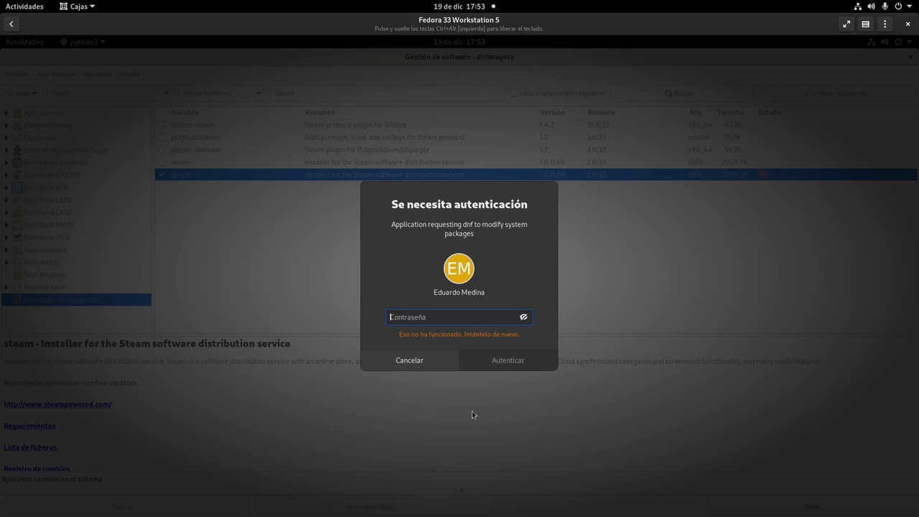
{"action": "type", "text": "********"}
{"action": "key", "text": "Return"}
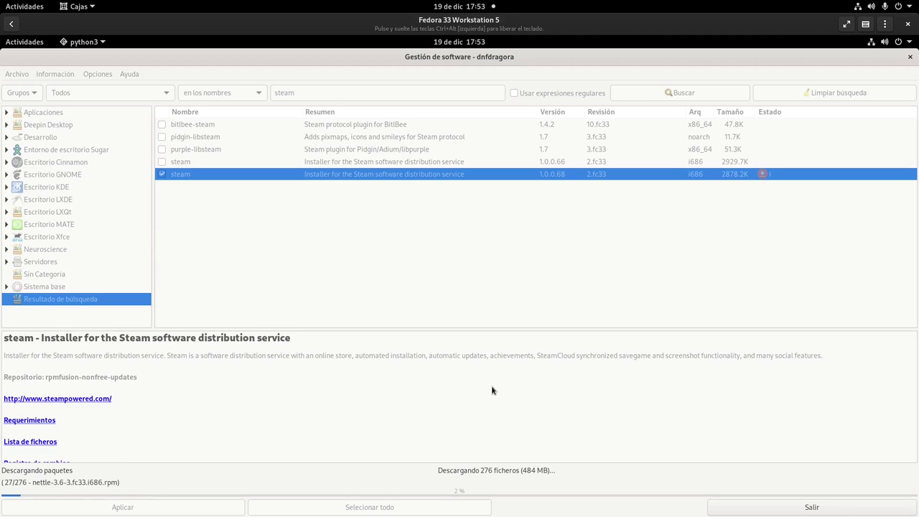
Search for "moni" to open the system monitor, check disk usage of the mounted file systems and close it.
{"action": "left_click", "coordinate": [33, 43]}
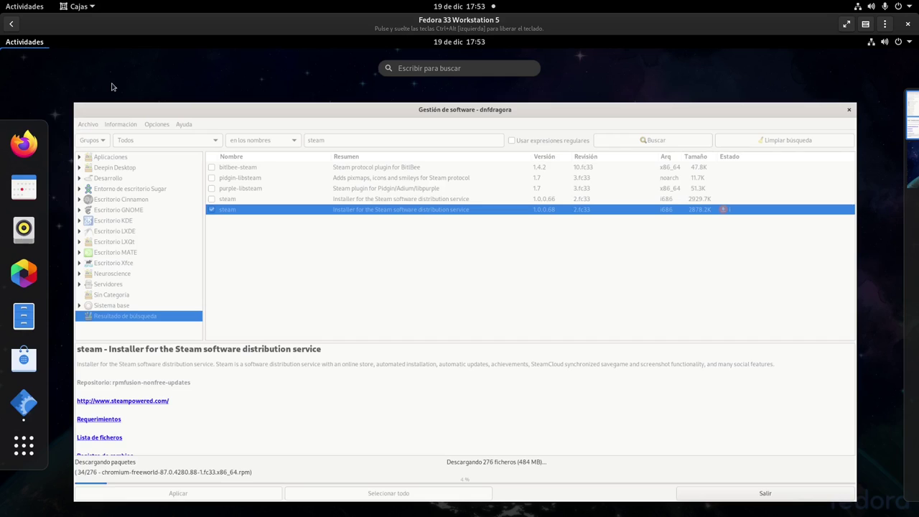
{"action": "type", "text": "moni"}
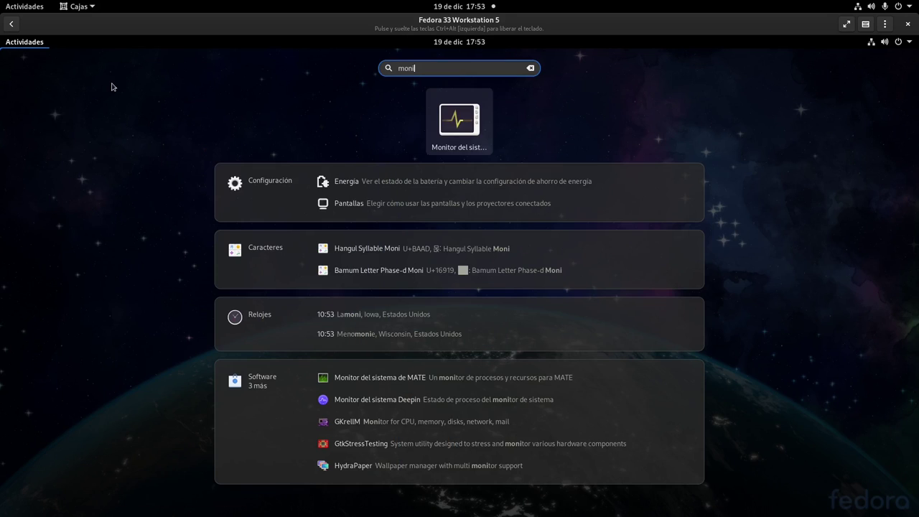
{"action": "left_click", "coordinate": [442, 118]}
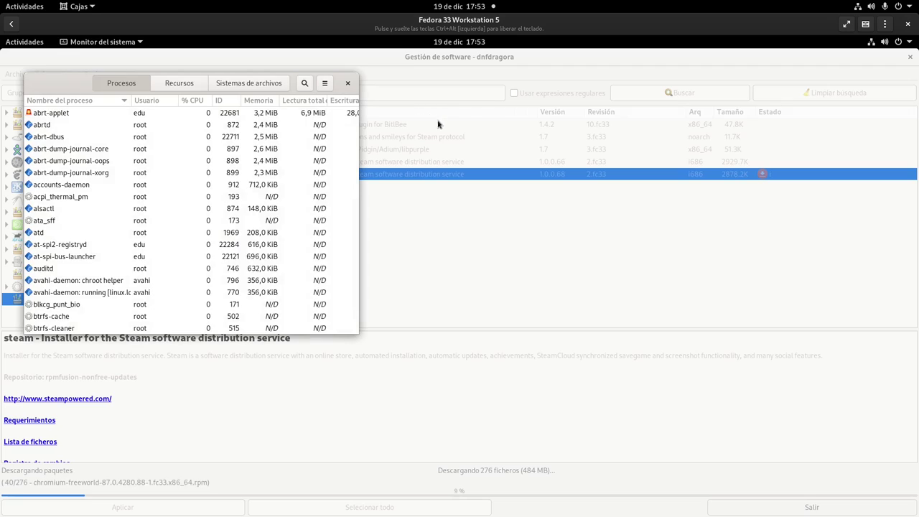
{"action": "left_click", "coordinate": [273, 84]}
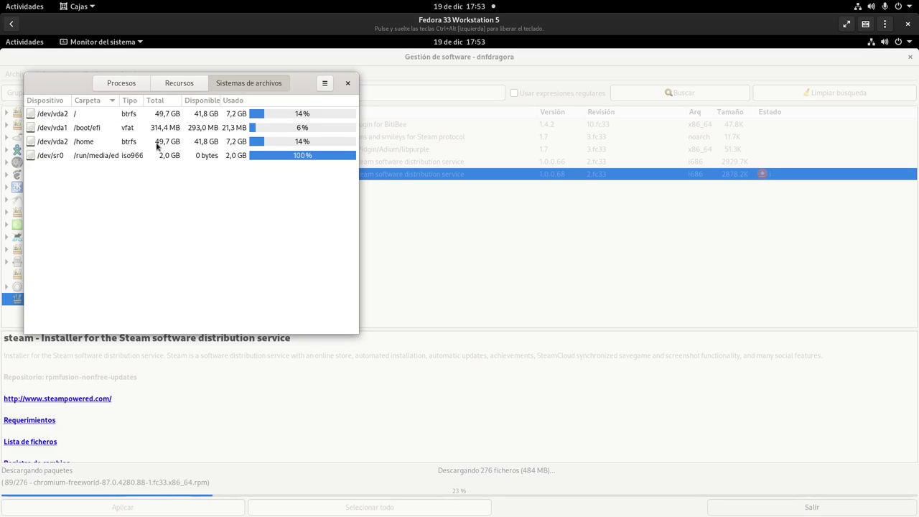
{"action": "left_click", "coordinate": [347, 85]}
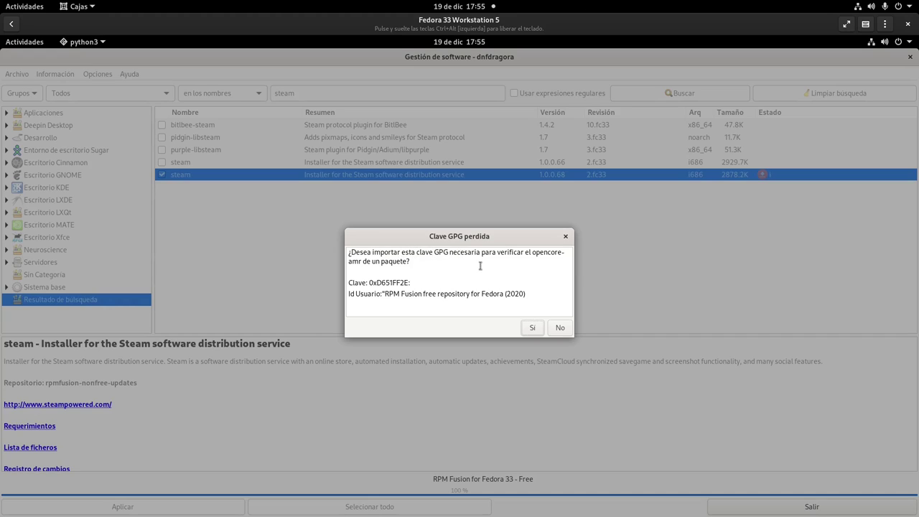
Accept importing the GPG keys of the RPM Fusion free and nonfree repositories for Fedora (2020).
{"action": "left_click", "coordinate": [531, 329]}
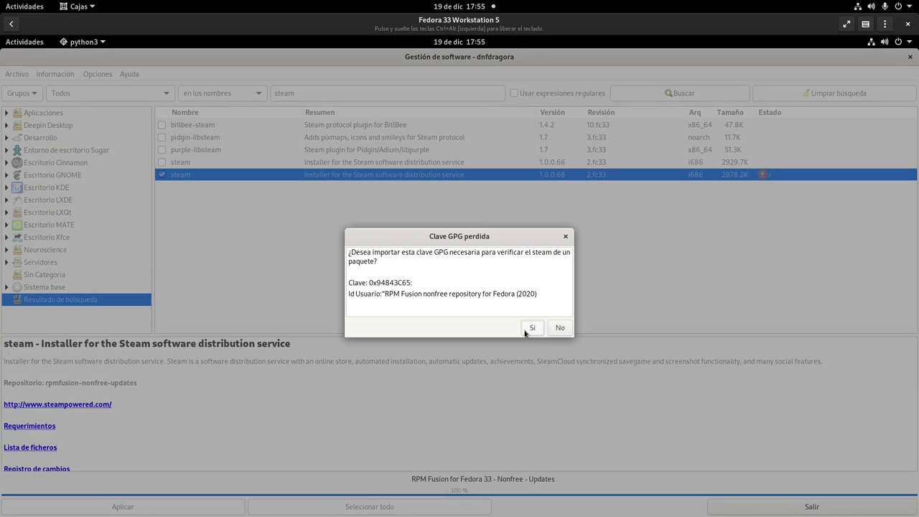
{"action": "left_click", "coordinate": [530, 329]}
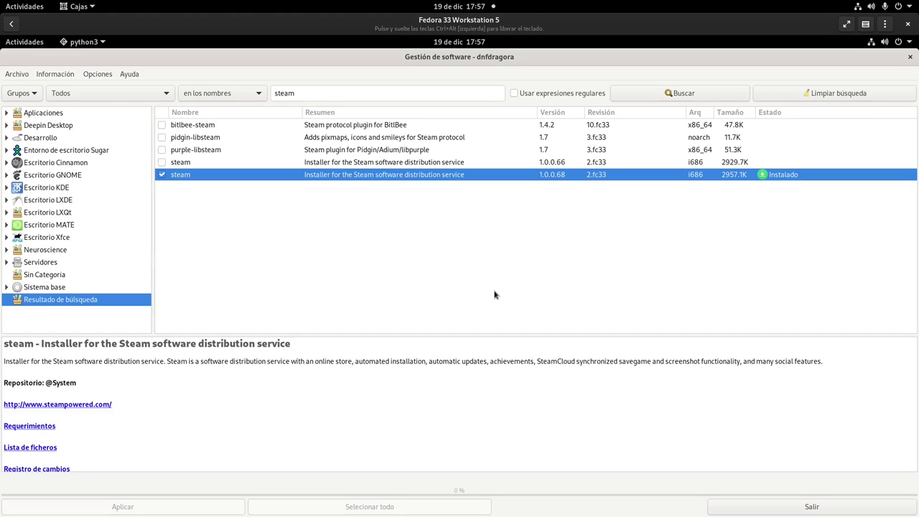
Search package names for "intel" and mark the x86_64 intel-media-driver version 20.3.0 for installation.
{"action": "double_click", "coordinate": [349, 95]}
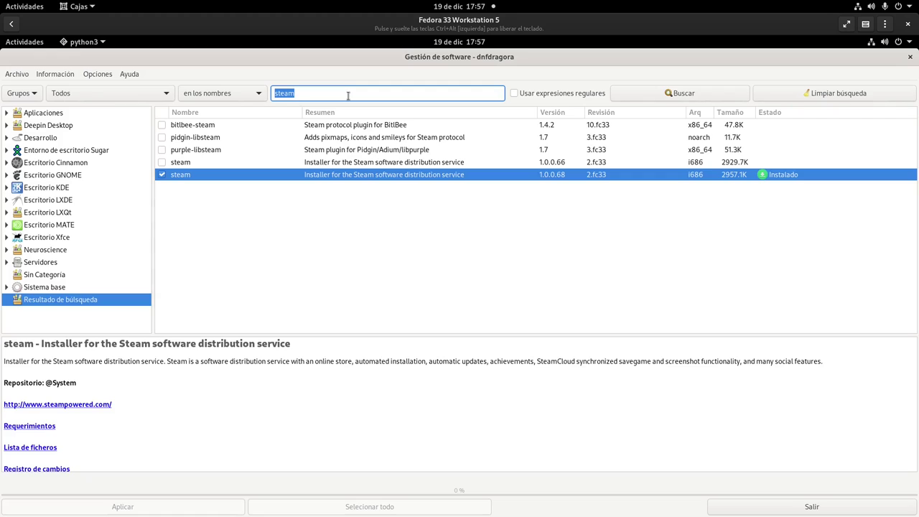
{"action": "type", "text": "intel"}
{"action": "key", "text": "Return"}
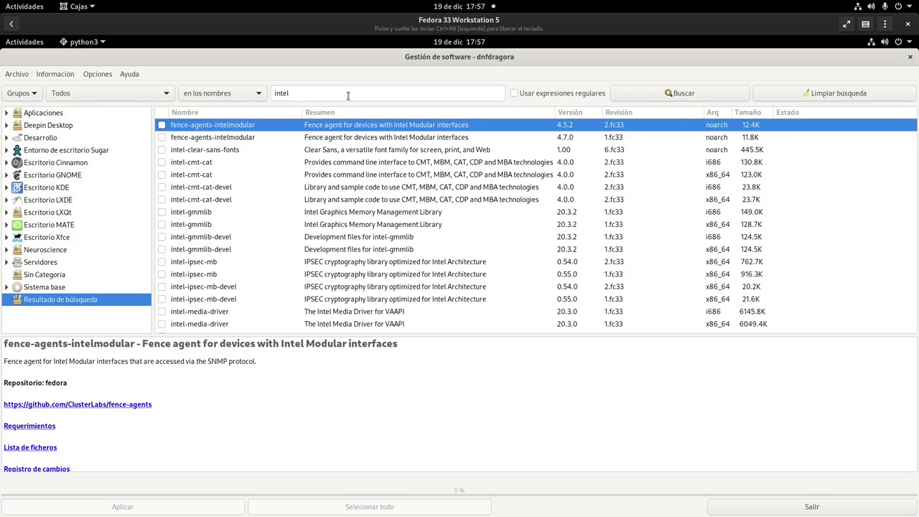
{"action": "scroll", "coordinate": [357, 191], "scroll_direction": "down", "scroll_amount": 2}
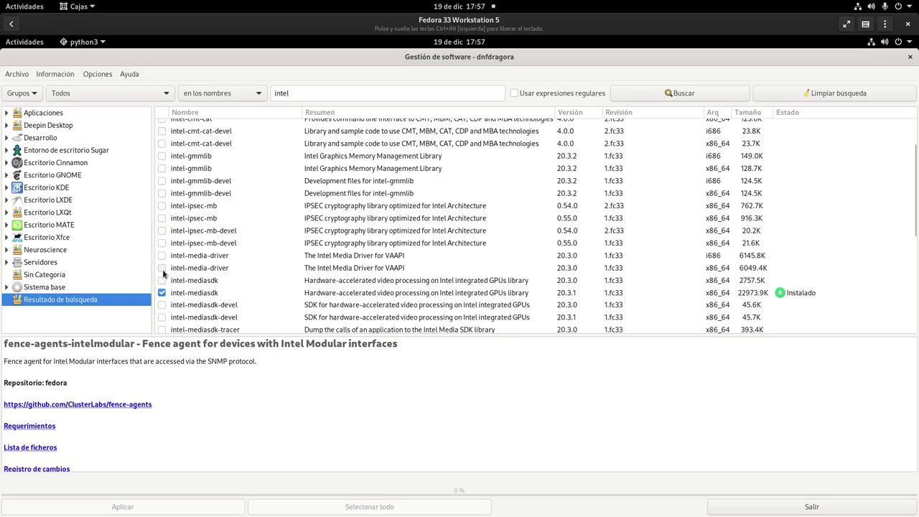
{"action": "left_click", "coordinate": [162, 267]}
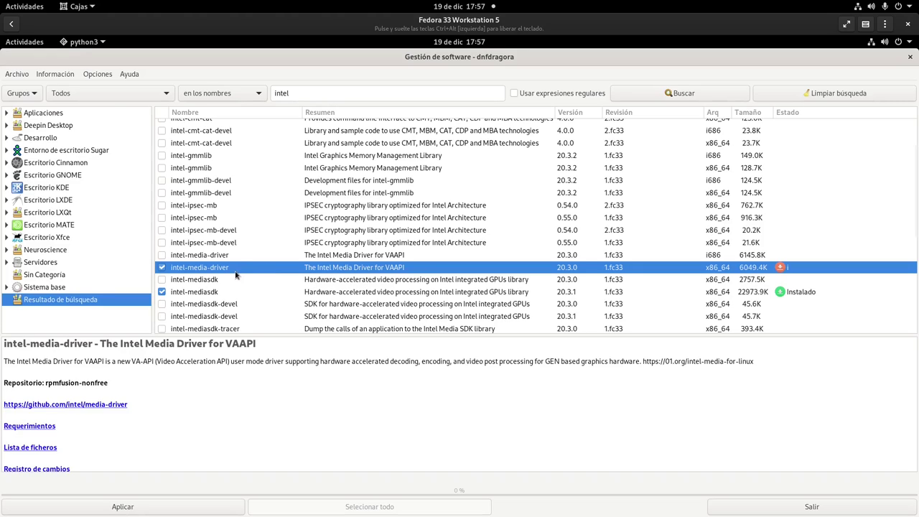
Mark the x86_64 libva-intel-driver version 2.4.1 for installation from the Intel search results.
{"action": "scroll", "coordinate": [236, 275], "scroll_direction": "down", "scroll_amount": 3}
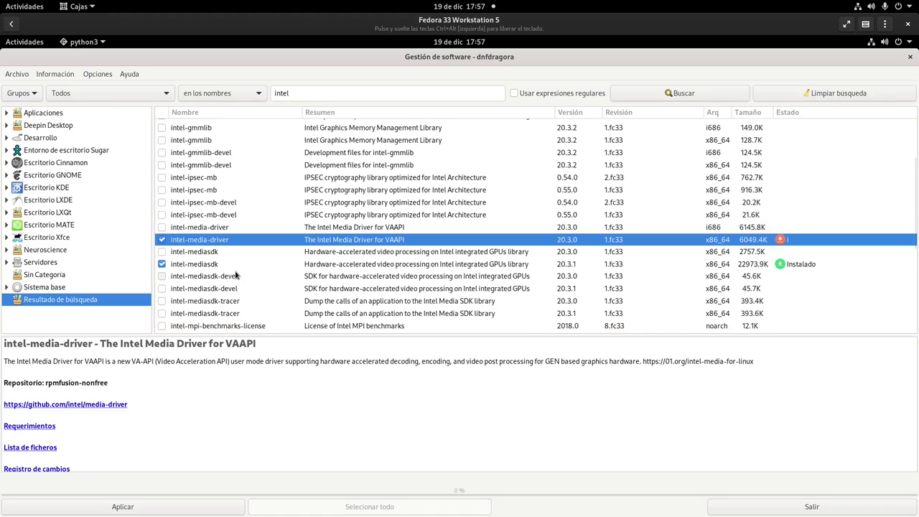
{"action": "scroll", "coordinate": [236, 274], "scroll_direction": "up", "scroll_amount": 2}
{"action": "scroll", "coordinate": [235, 275], "scroll_direction": "up", "scroll_amount": 3}
{"action": "scroll", "coordinate": [235, 275], "scroll_direction": "down", "scroll_amount": 4}
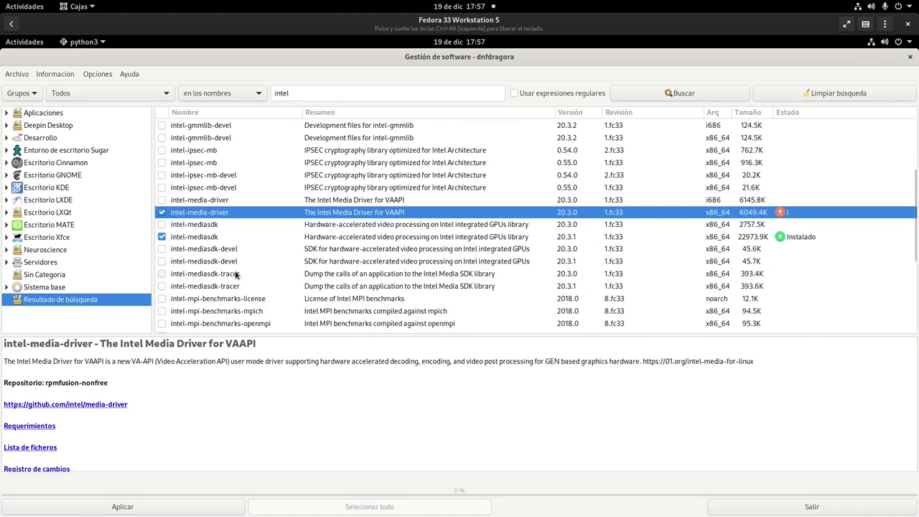
{"action": "scroll", "coordinate": [236, 275], "scroll_direction": "down", "scroll_amount": 5}
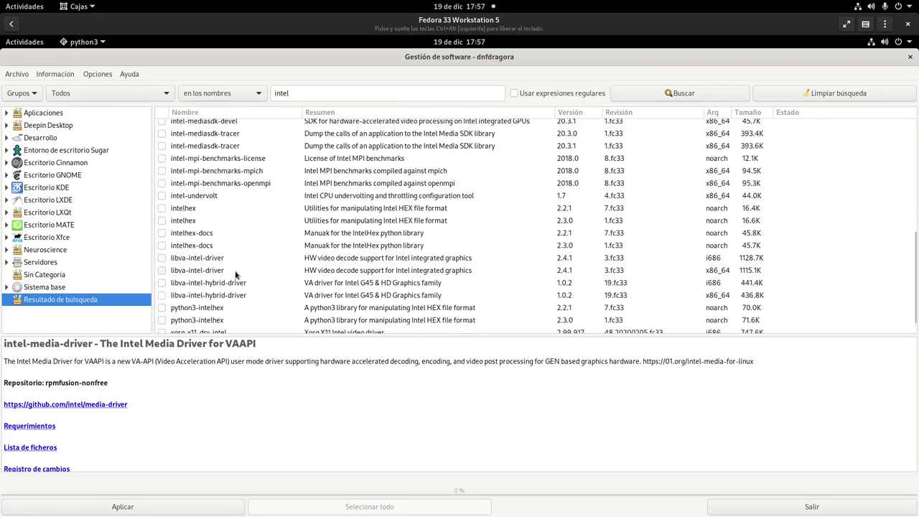
{"action": "left_click", "coordinate": [162, 271]}
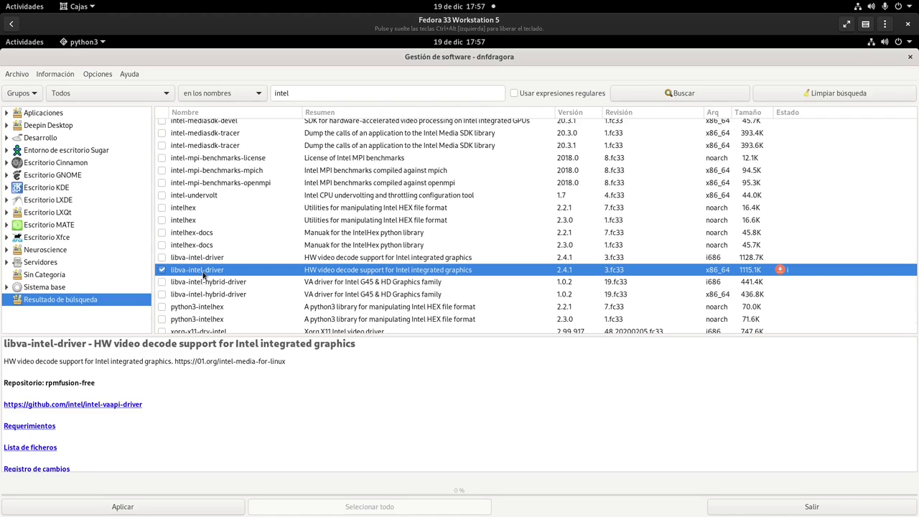
Check the marked Intel packages, apply their installation, accept the transaction and close dnfdragora.
{"action": "scroll", "coordinate": [236, 273], "scroll_direction": "up", "scroll_amount": 10}
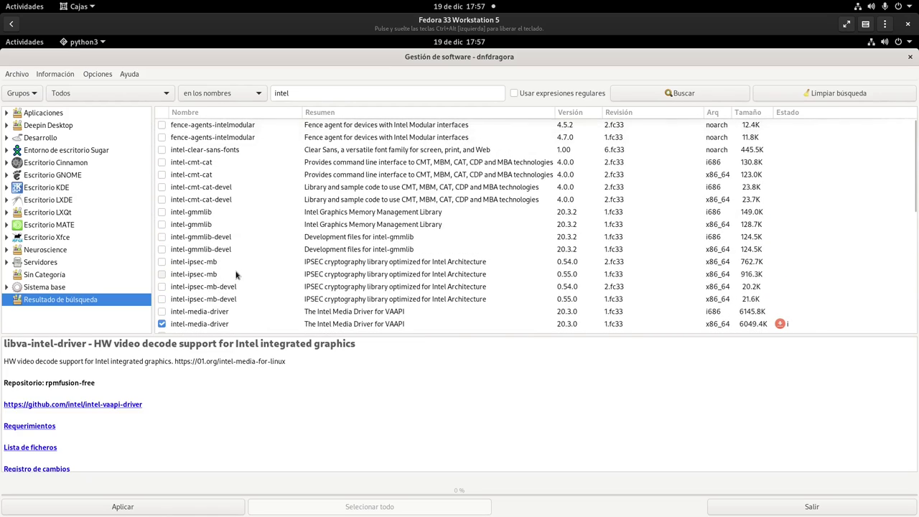
{"action": "scroll", "coordinate": [236, 274], "scroll_direction": "down", "scroll_amount": 10}
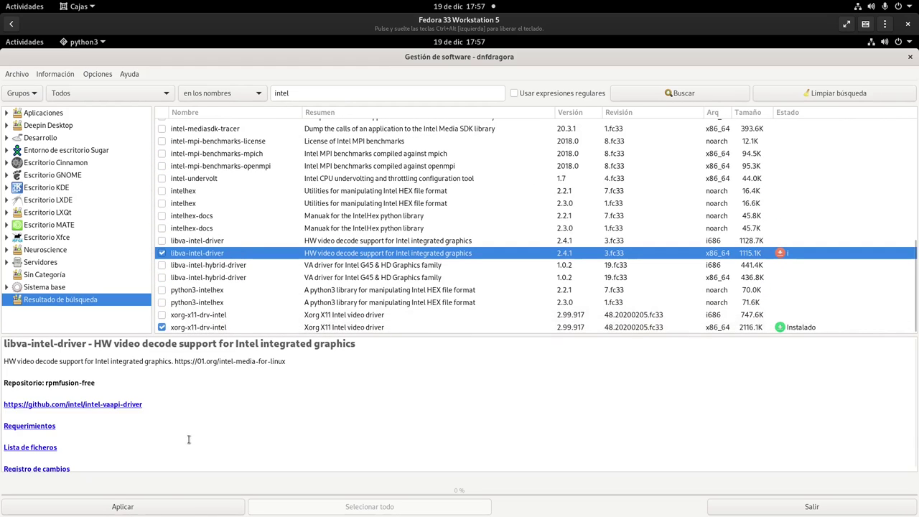
{"action": "left_click", "coordinate": [158, 509]}
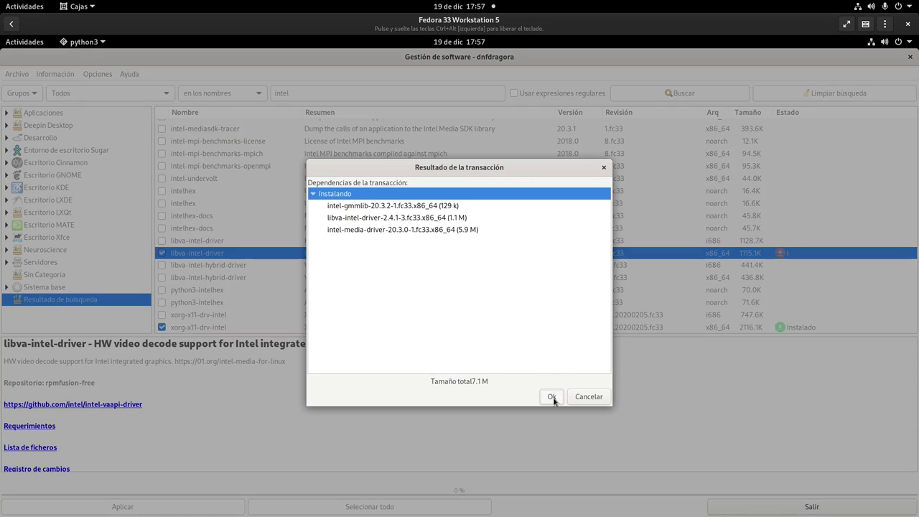
{"action": "left_click", "coordinate": [553, 401]}
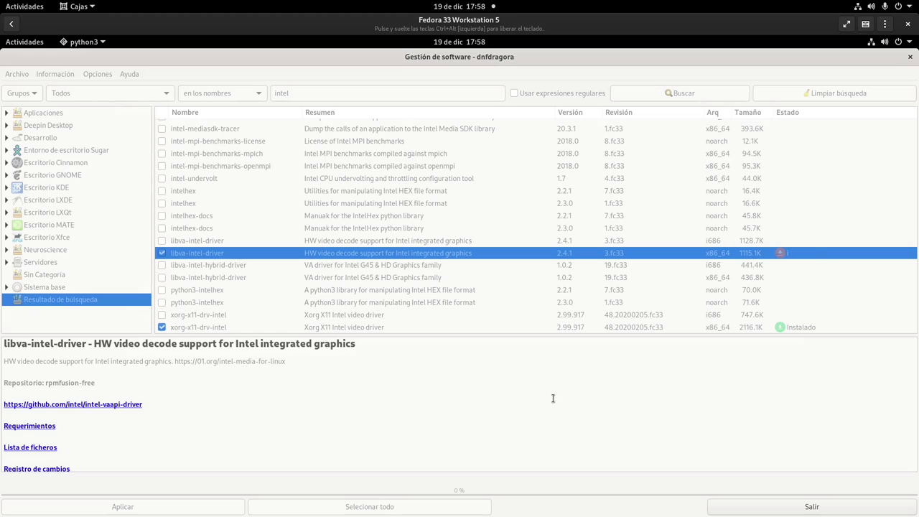
{"action": "left_click", "coordinate": [907, 58]}
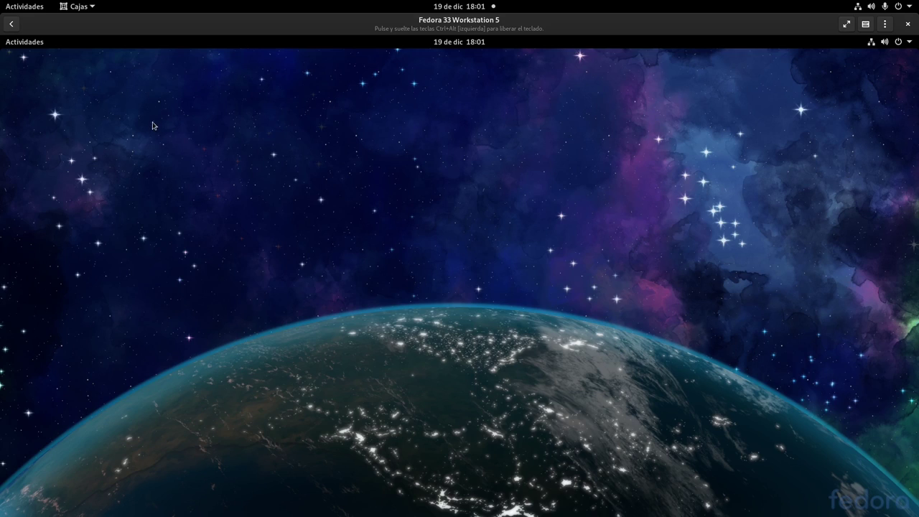
Switch to Firefox and open its add-ons manager.
{"action": "left_click", "coordinate": [37, 44]}
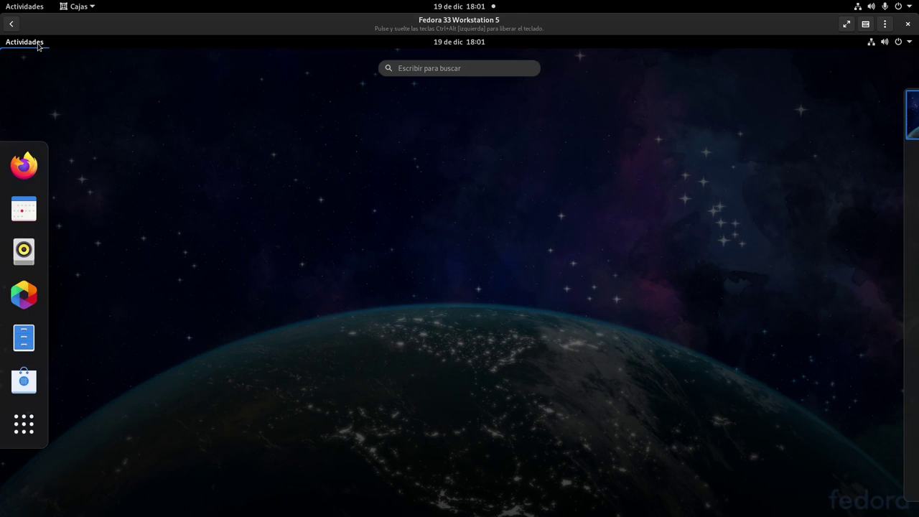
{"action": "left_click", "coordinate": [23, 166]}
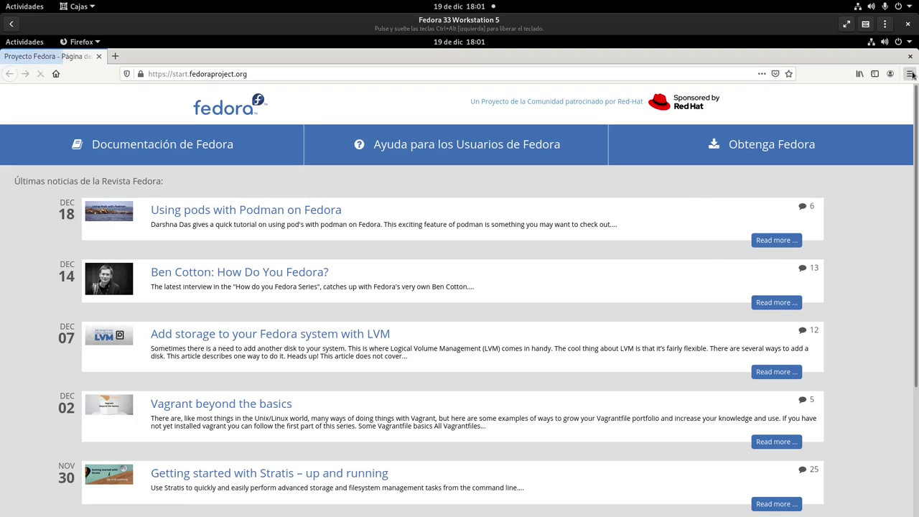
{"action": "left_click", "coordinate": [909, 74]}
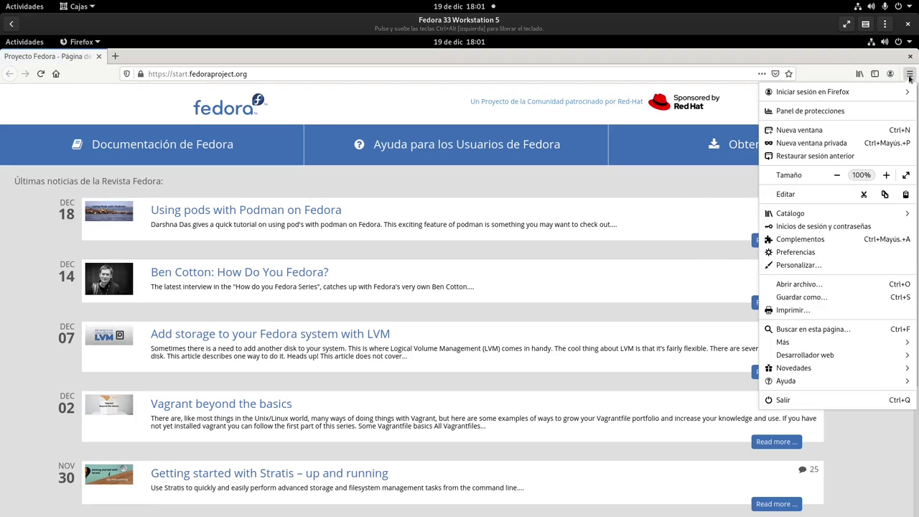
{"action": "left_click", "coordinate": [810, 243]}
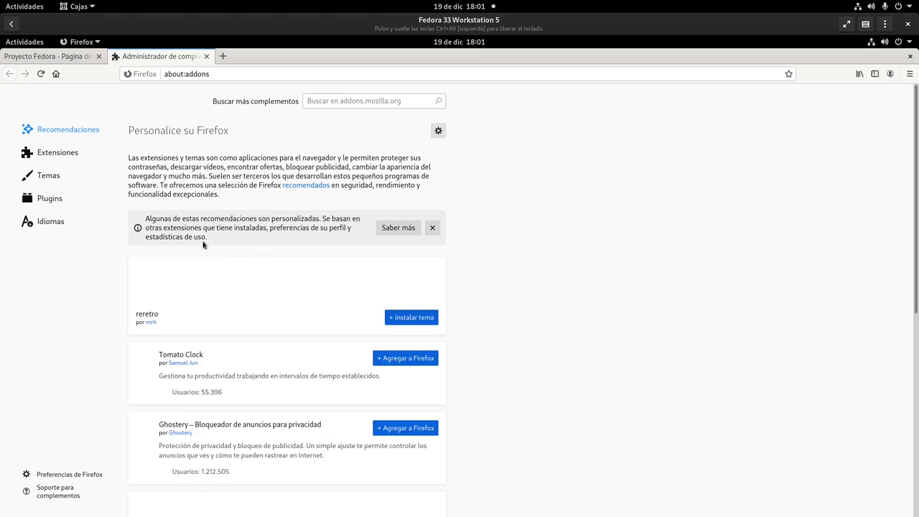
Set the OpenH264 Video Codec plugin to always activate (Activar siempre) and dismiss the data-sharing notice.
{"action": "left_click", "coordinate": [54, 202]}
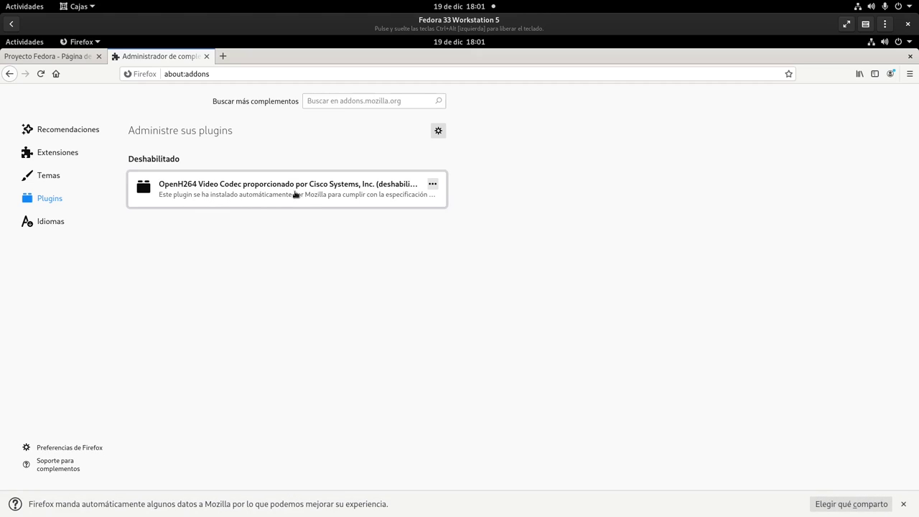
{"action": "left_click", "coordinate": [434, 185]}
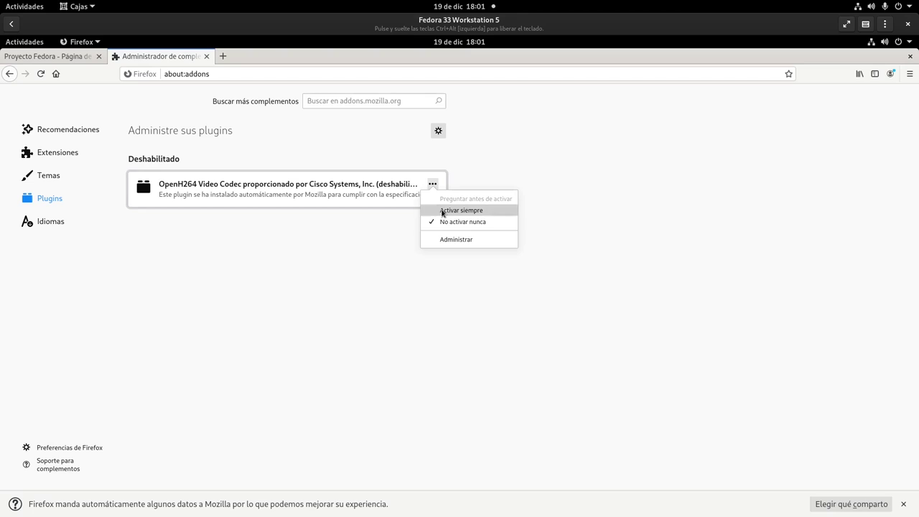
{"action": "left_click", "coordinate": [442, 210]}
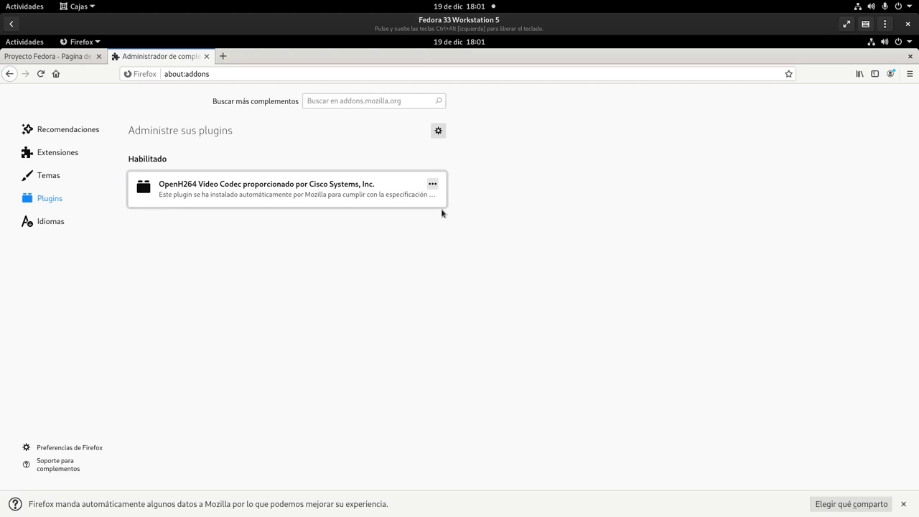
{"action": "left_click", "coordinate": [429, 185]}
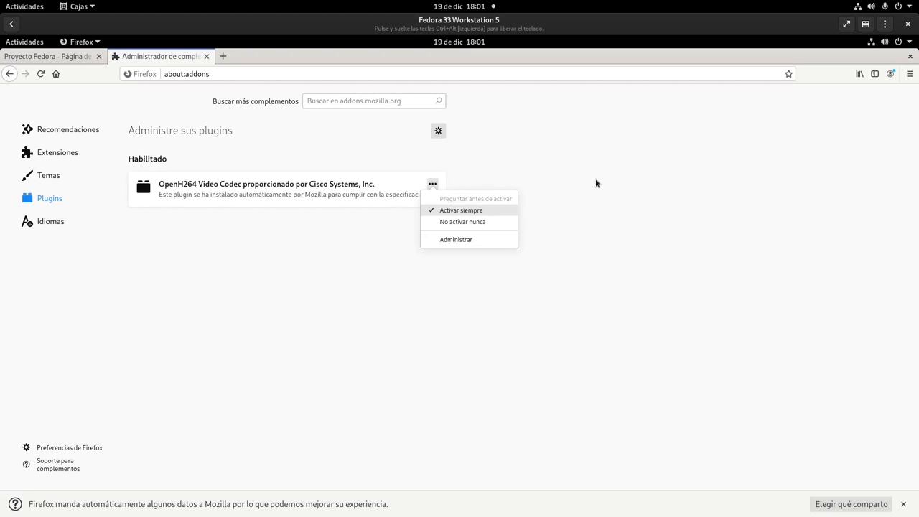
{"action": "left_click", "coordinate": [545, 167]}
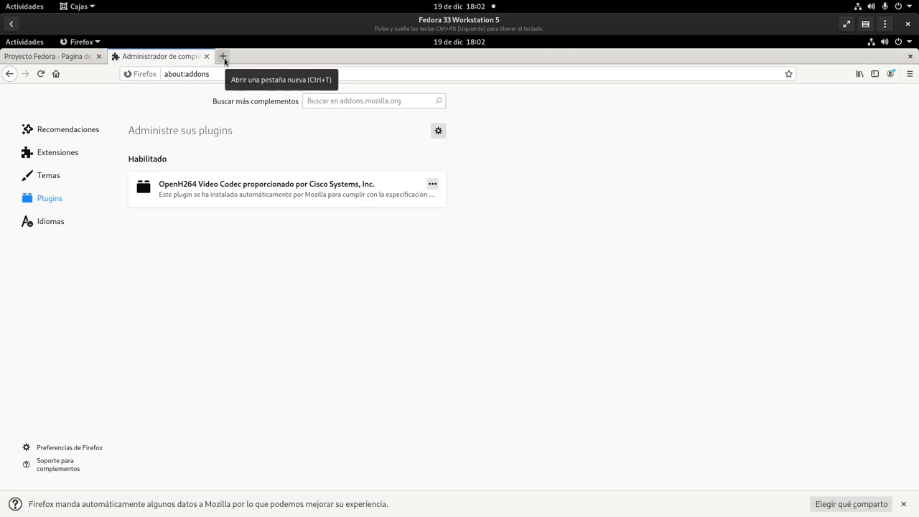
{"action": "left_click", "coordinate": [903, 503]}
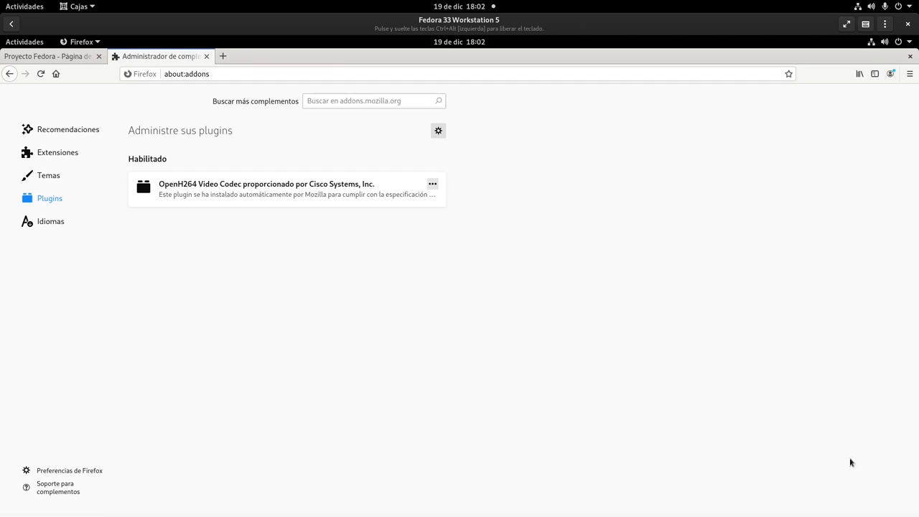
Search the web for "vivaldi 264" in a new tab and open Vivaldi's HTML5 Proprietary Media help page for Linux.
{"action": "left_click", "coordinate": [223, 56]}
{"action": "left_click", "coordinate": [226, 73]}
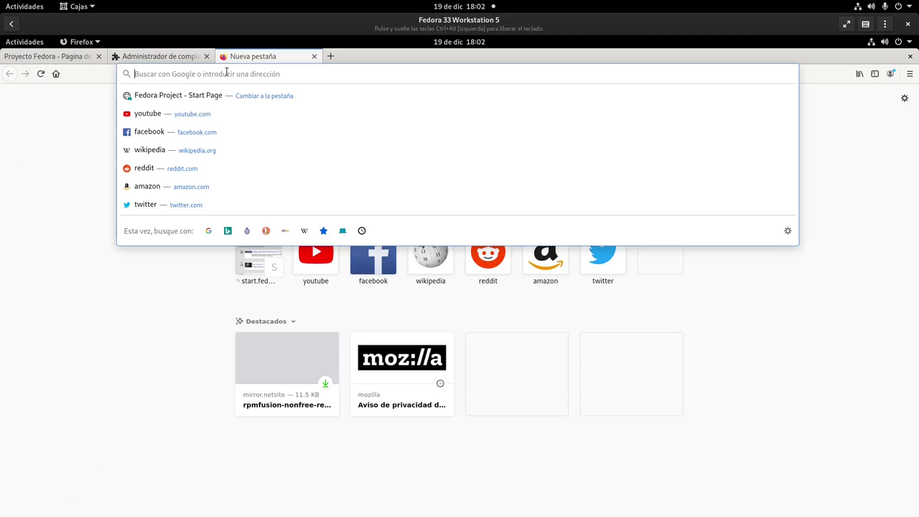
{"action": "type", "text": "vivaldi"}
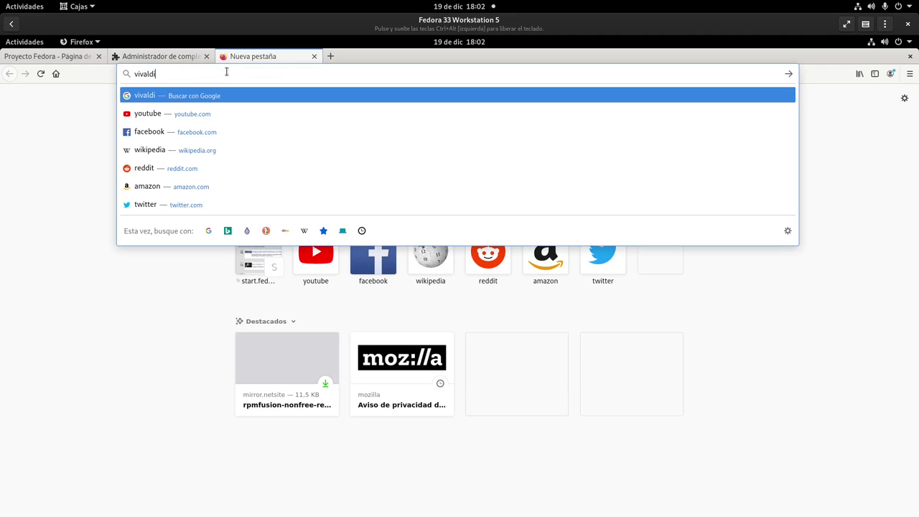
{"action": "type", "text": " 264"}
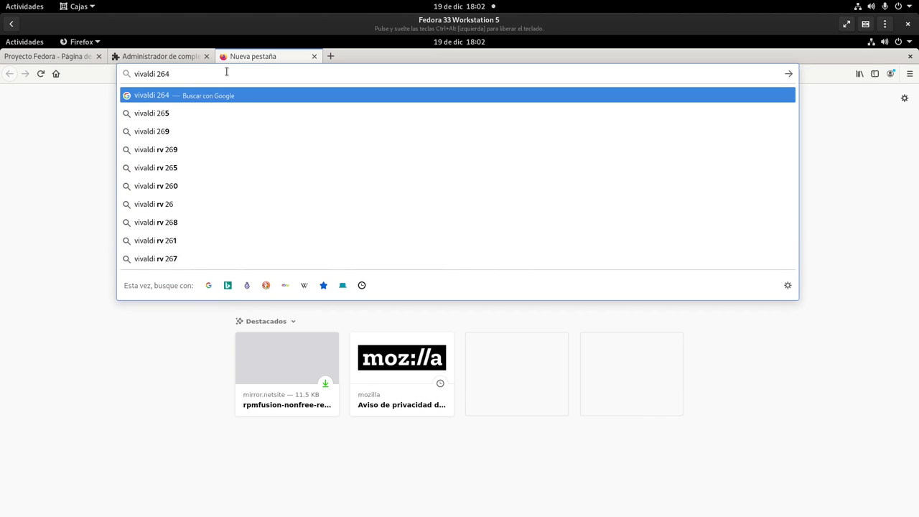
{"action": "key", "text": "Return"}
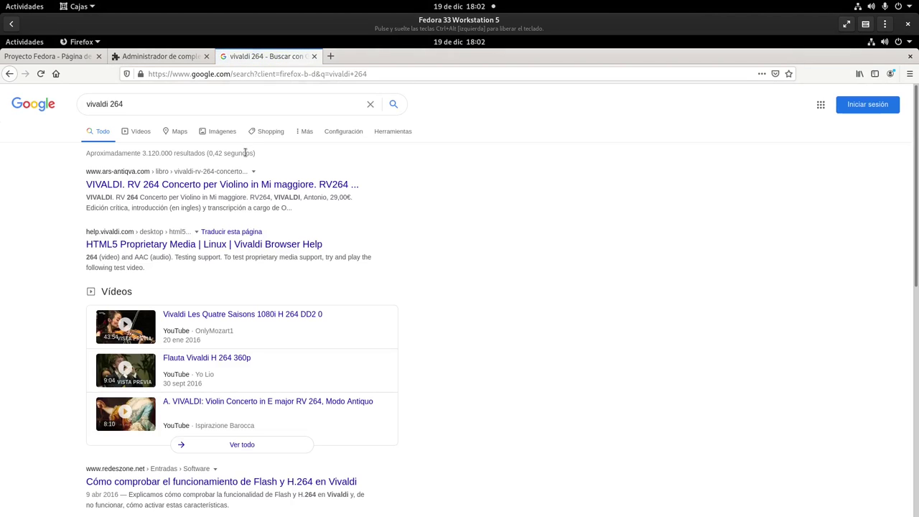
{"action": "left_click", "coordinate": [154, 104]}
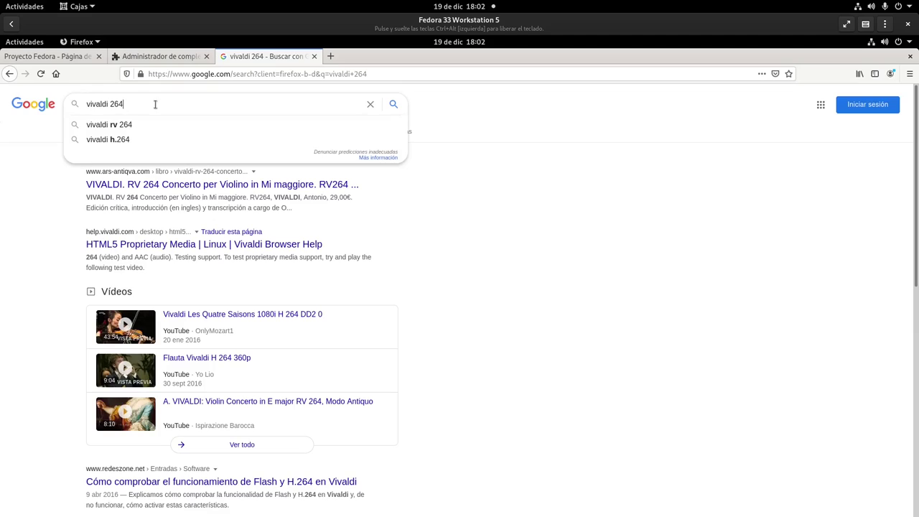
{"action": "left_click", "coordinate": [190, 246]}
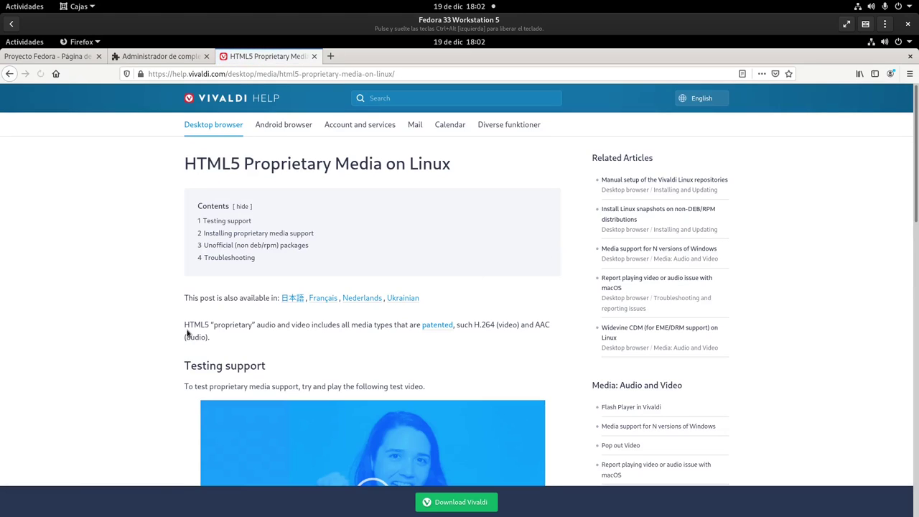
Play the proprietary media test video under Testing support, and close the Vivaldi help and add-ons manager tabs.
{"action": "scroll", "coordinate": [189, 333], "scroll_direction": "down", "scroll_amount": 2}
{"action": "left_click", "coordinate": [363, 403]}
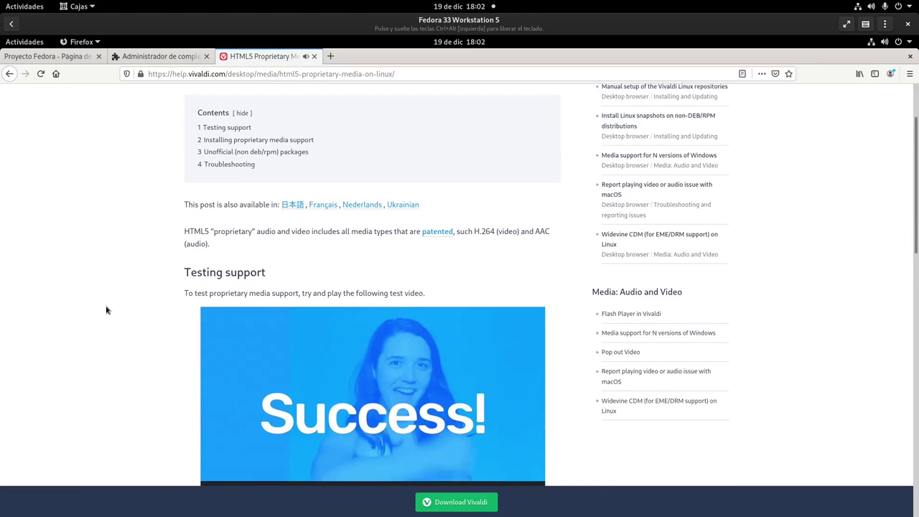
{"action": "scroll", "coordinate": [106, 310], "scroll_direction": "down", "scroll_amount": 2}
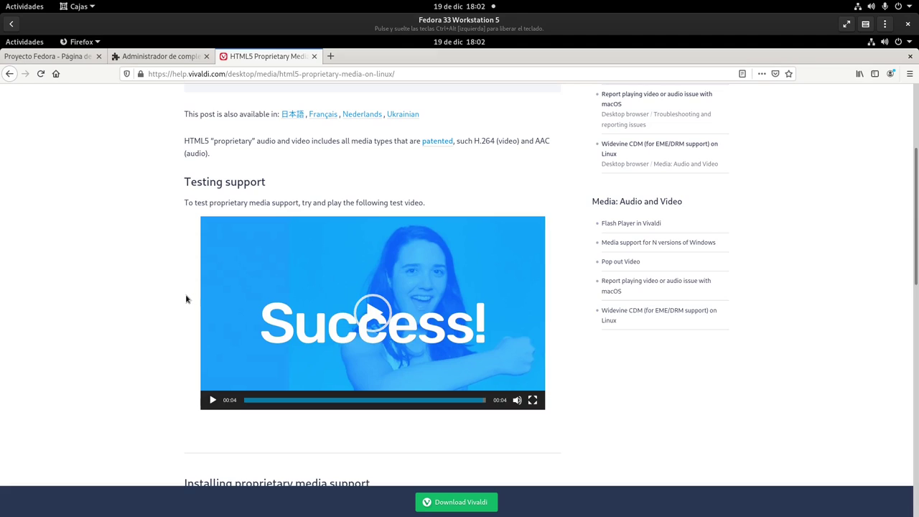
{"action": "scroll", "coordinate": [179, 214], "scroll_direction": "up", "scroll_amount": 3}
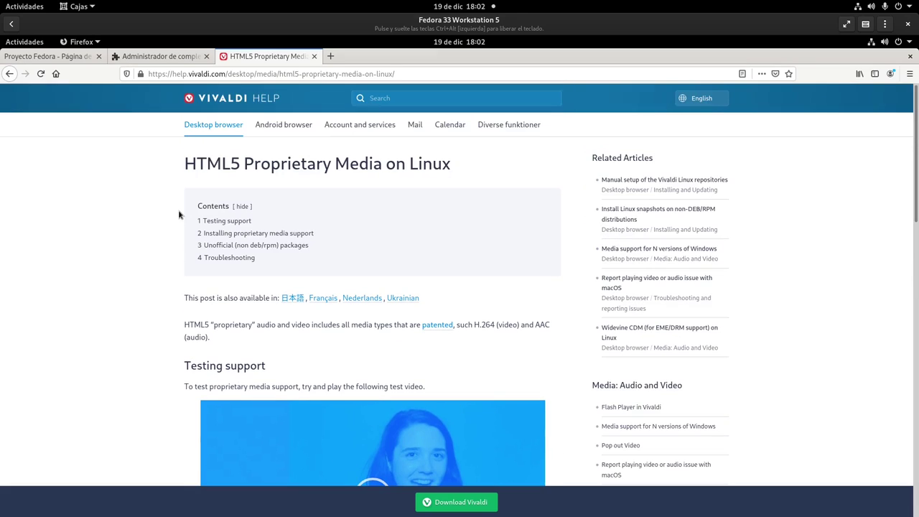
{"action": "left_click", "coordinate": [314, 56]}
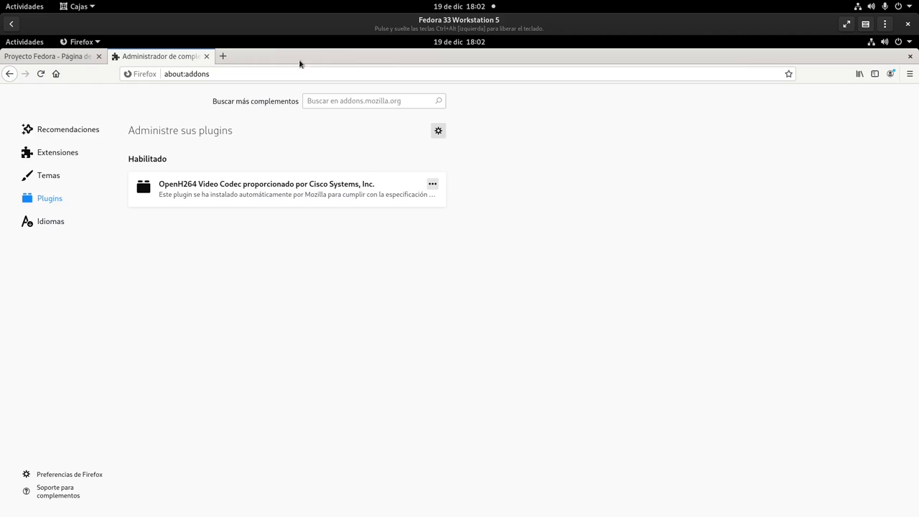
{"action": "left_click", "coordinate": [206, 56]}
{"action": "left_click", "coordinate": [215, 73]}
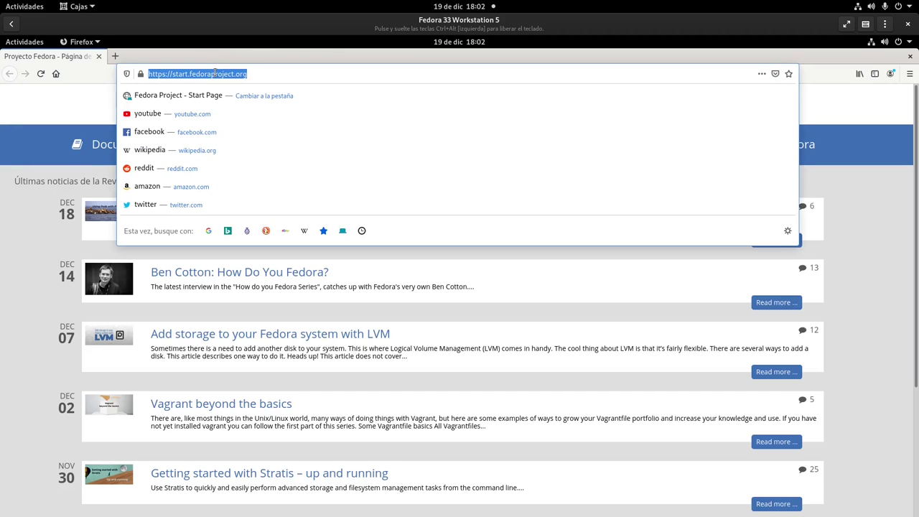
{"action": "type", "text": "www.flat"}
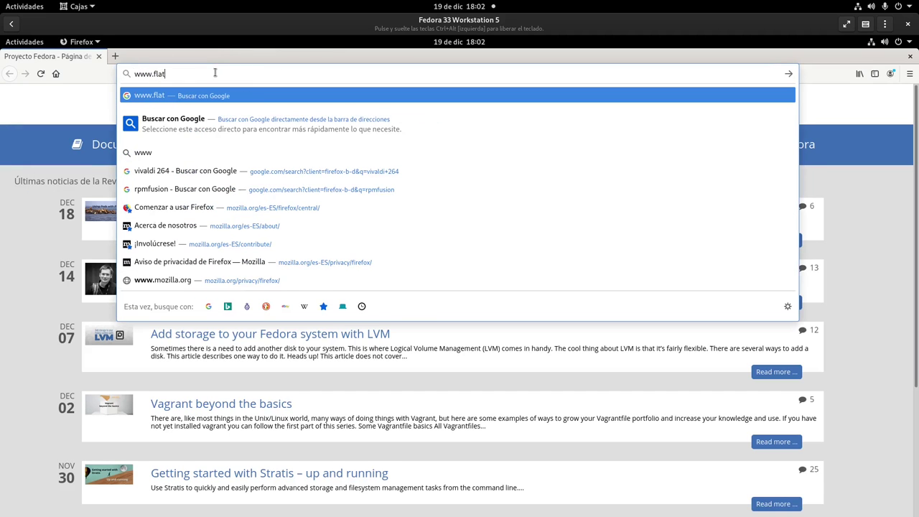
{"action": "type", "text": "hub.org"}
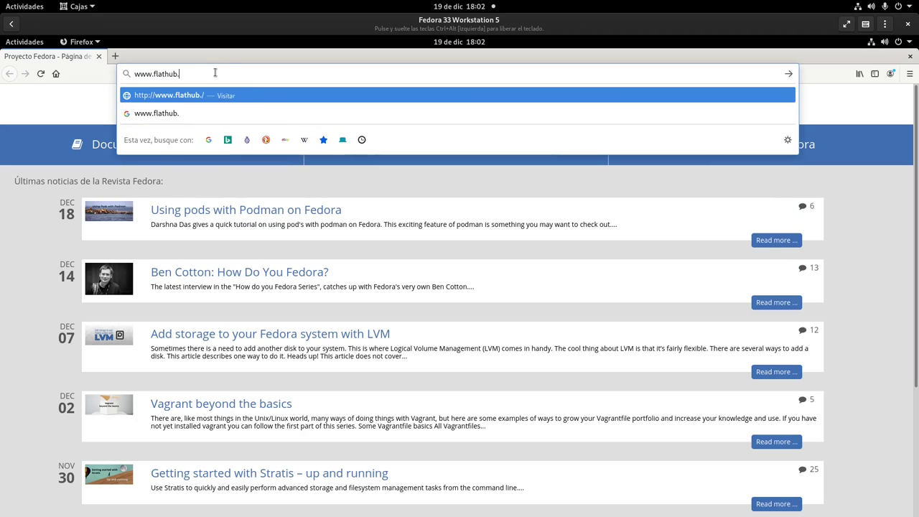
{"action": "key", "text": "Return"}
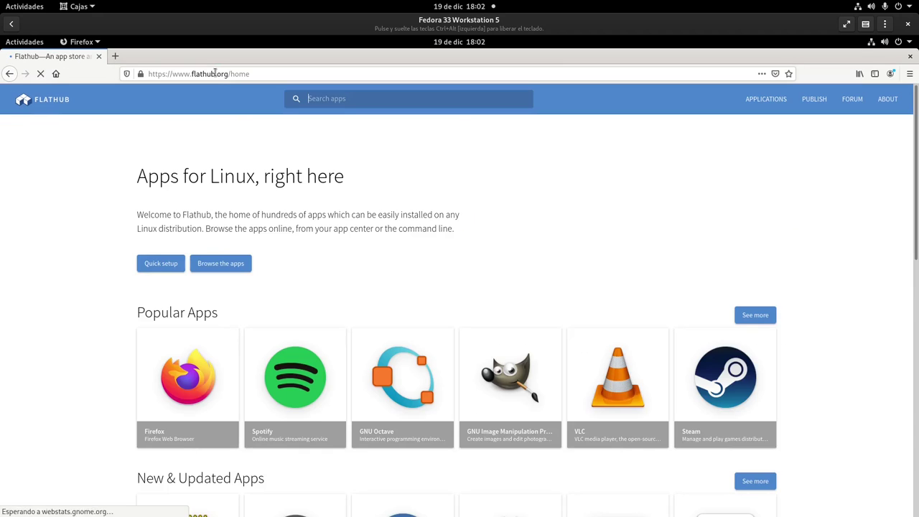
{"action": "left_click", "coordinate": [163, 264]}
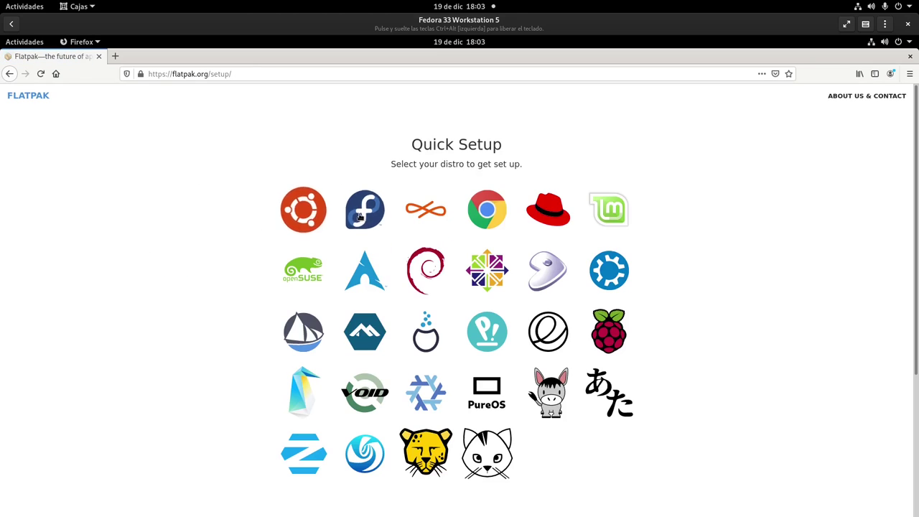
{"action": "left_click", "coordinate": [363, 218]}
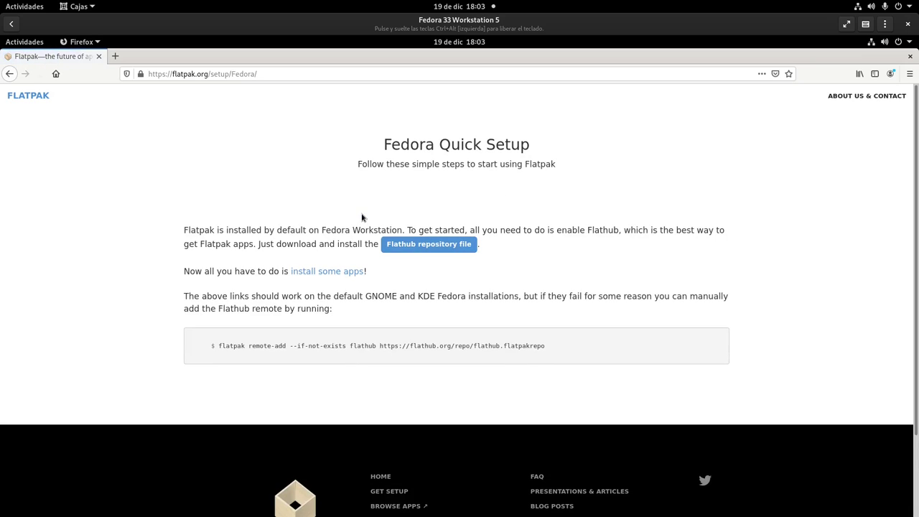
Download the Flathub repository file flathub.flatpakrepo by saving it to disk, and close the browser.
{"action": "left_click", "coordinate": [430, 245]}
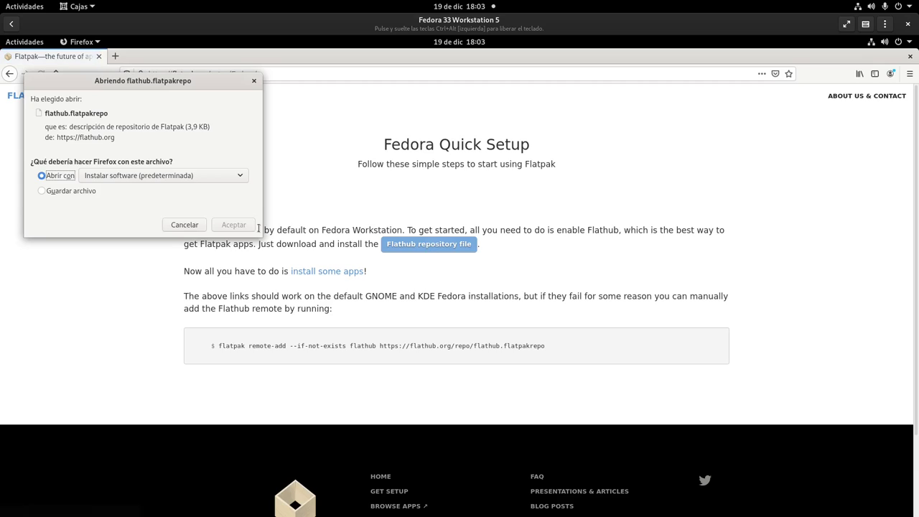
{"action": "left_click", "coordinate": [54, 194]}
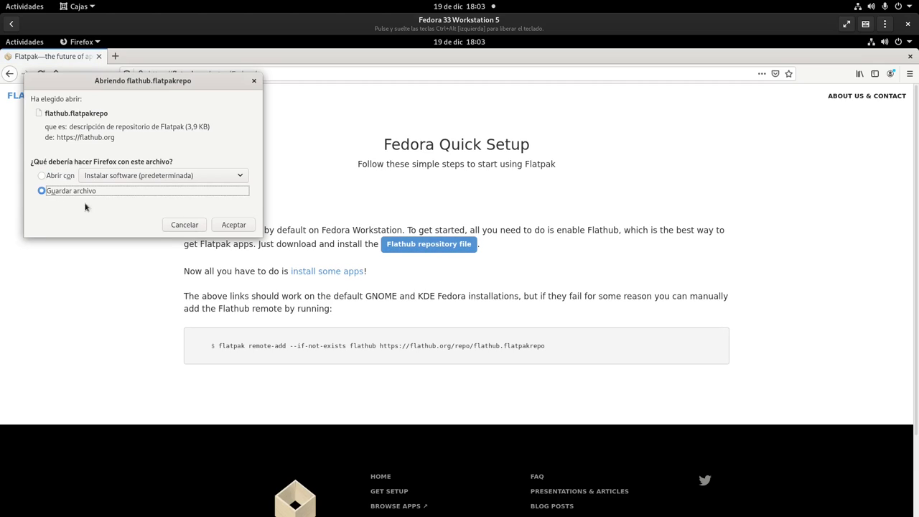
{"action": "left_click", "coordinate": [241, 229]}
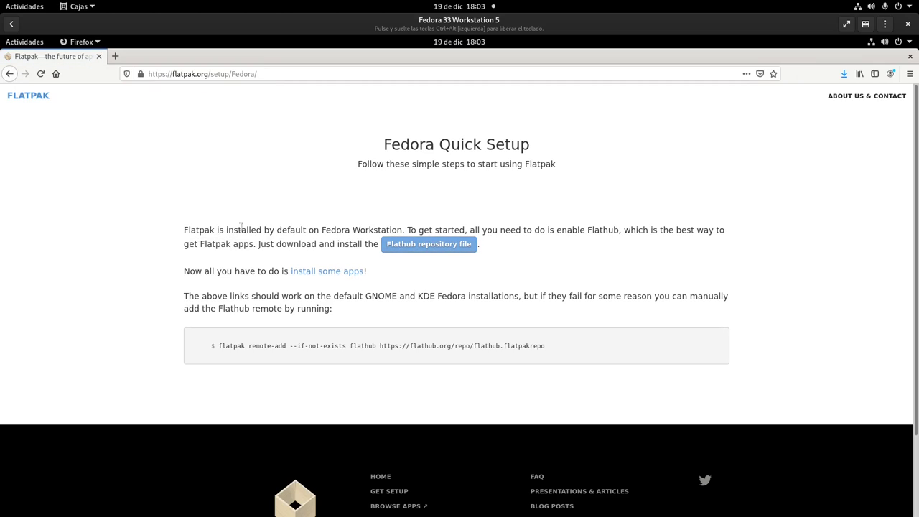
{"action": "left_click", "coordinate": [908, 57]}
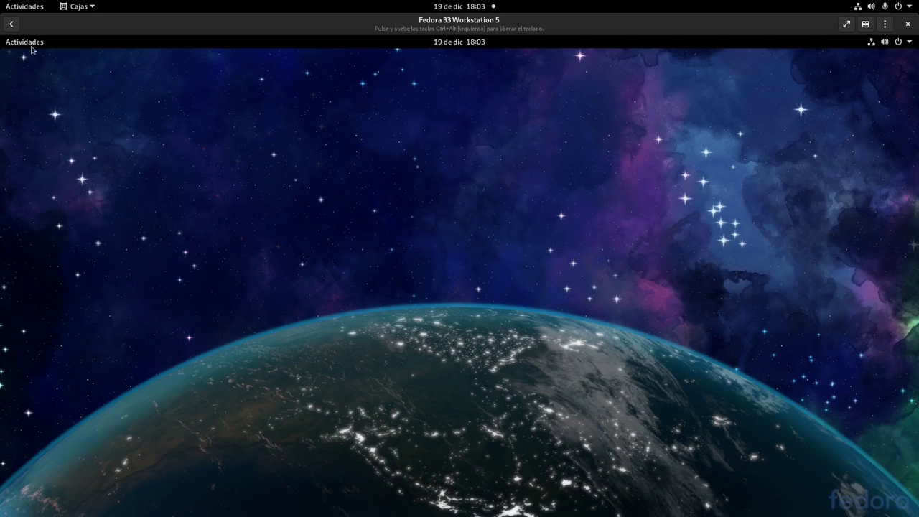
Open flathub.flatpakrepo from the Descargas folder in the file manager with the software installer.
{"action": "left_click", "coordinate": [26, 44]}
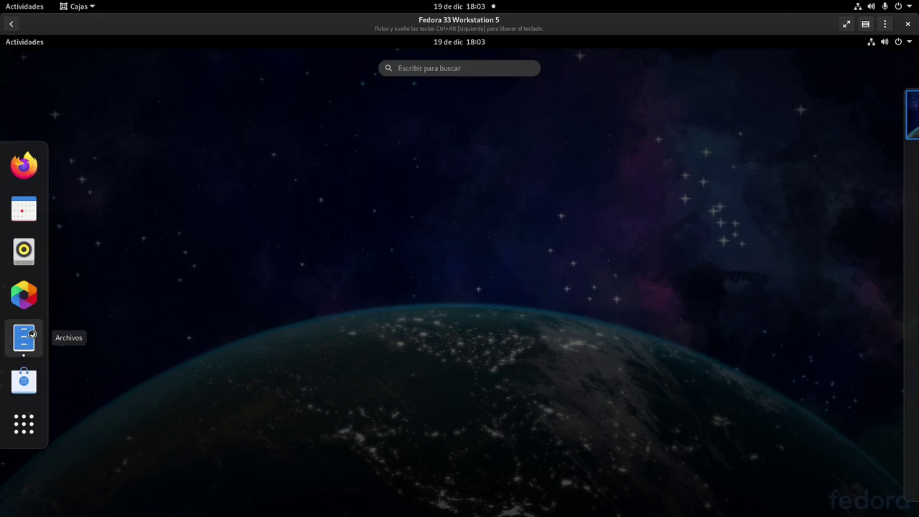
{"action": "left_click", "coordinate": [24, 337]}
{"action": "double_click", "coordinate": [145, 111]}
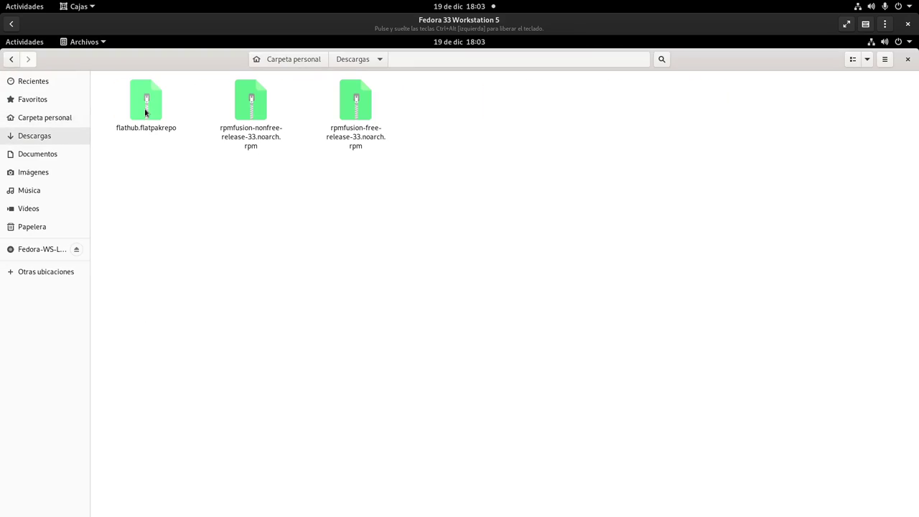
{"action": "right_click", "coordinate": [145, 111]}
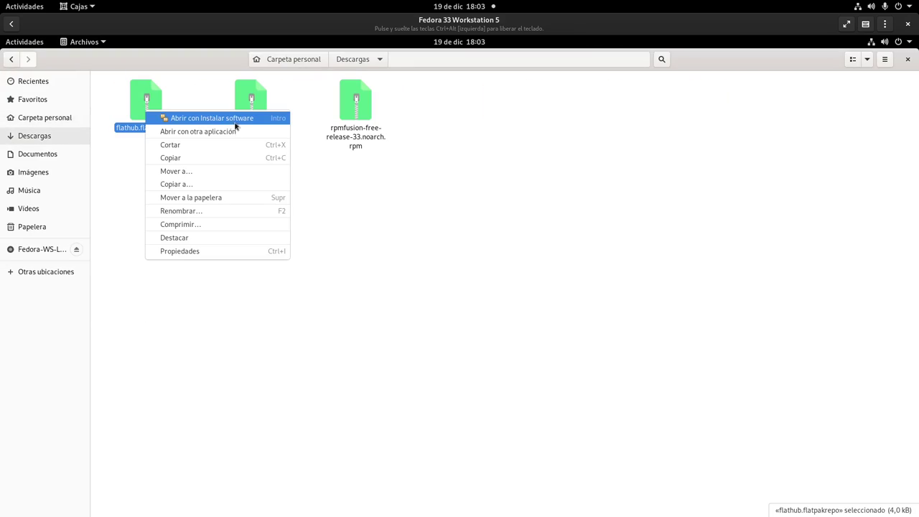
{"action": "left_click", "coordinate": [189, 96]}
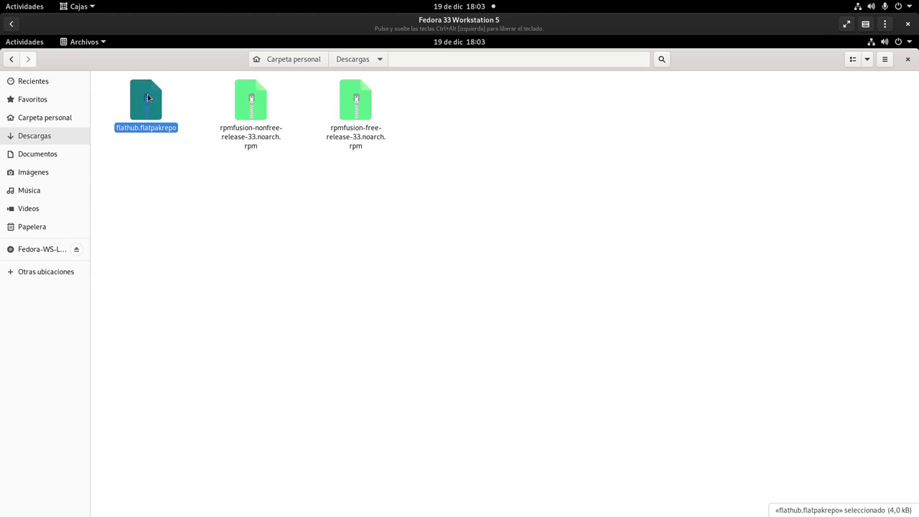
{"action": "right_click", "coordinate": [147, 96]}
{"action": "left_click", "coordinate": [177, 102]}
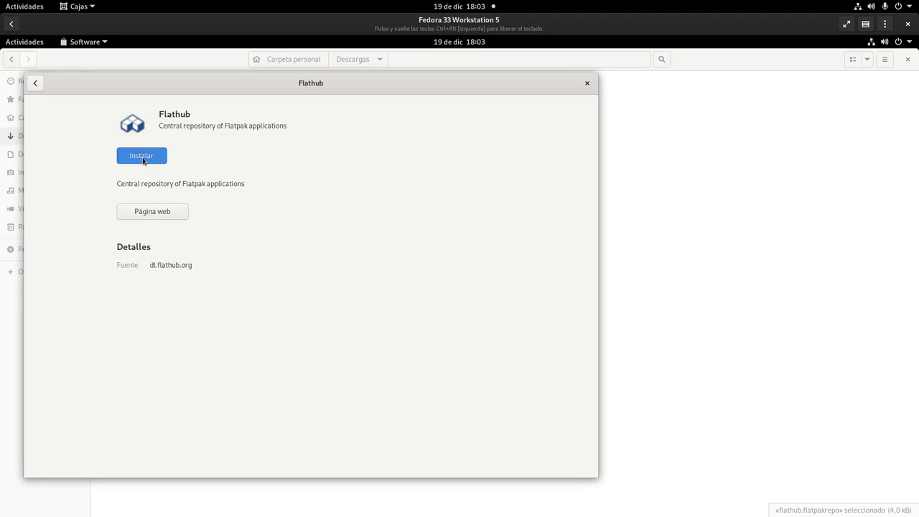
Install the Flathub repository, authenticate with the account password, and close the software and file manager windows.
{"action": "left_click", "coordinate": [142, 158]}
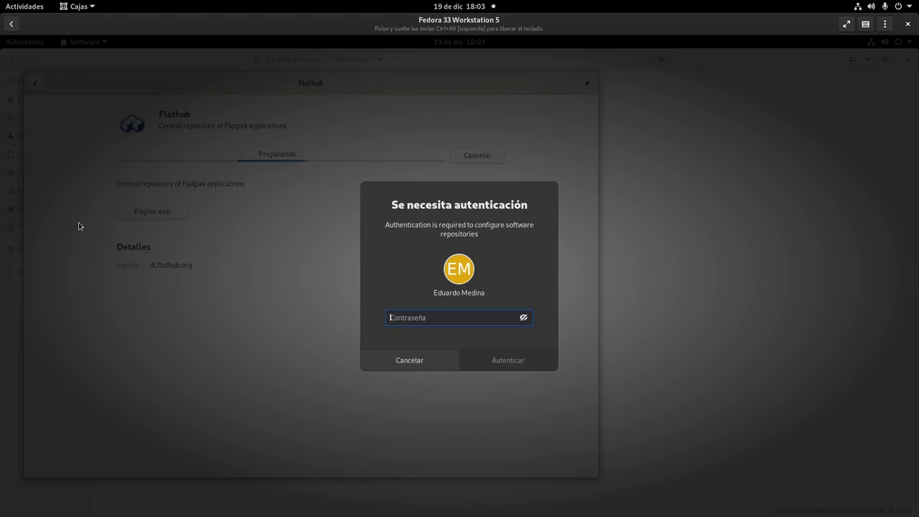
{"action": "type", "text": "••••••"}
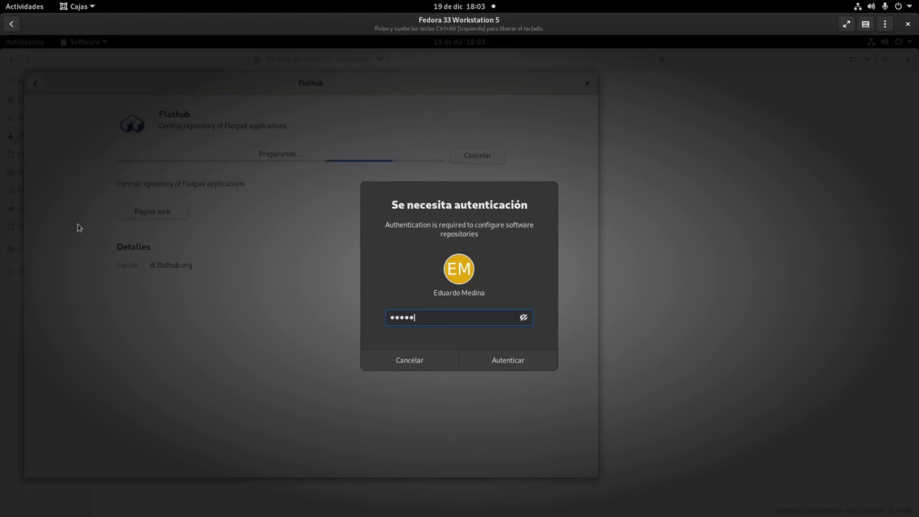
{"action": "key", "text": "Return"}
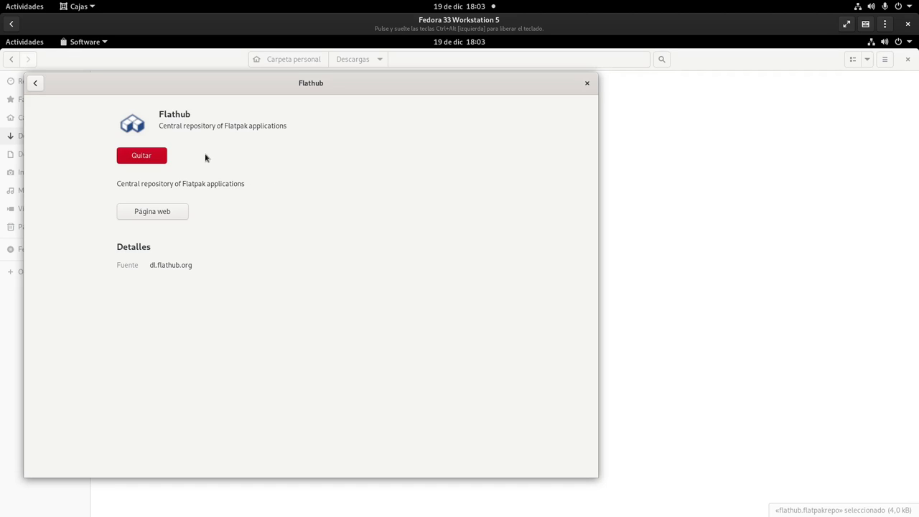
{"action": "left_click", "coordinate": [587, 84]}
{"action": "left_click", "coordinate": [908, 59]}
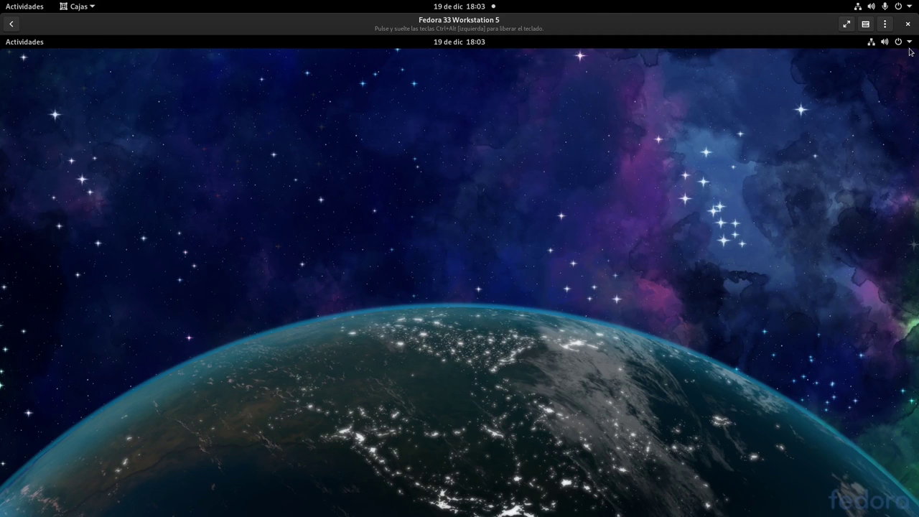
Log out of the current Fedora session and confirm the logout.
{"action": "left_click", "coordinate": [909, 46]}
{"action": "left_click", "coordinate": [855, 148]}
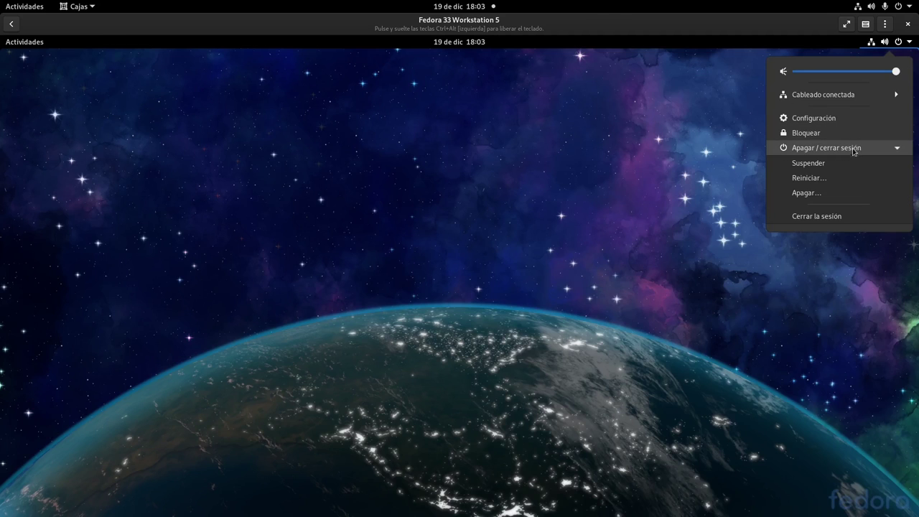
{"action": "left_click", "coordinate": [817, 217]}
{"action": "left_click", "coordinate": [523, 309]}
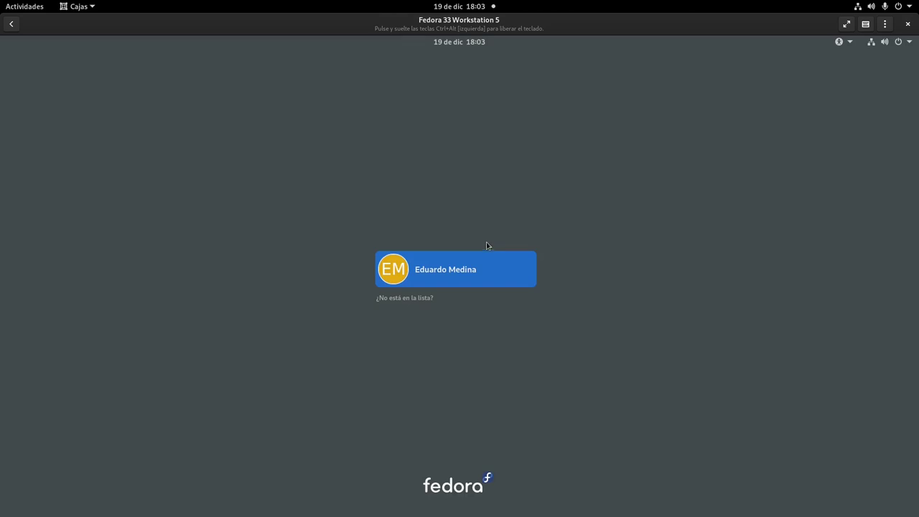
Select the user account, check the available session types, and log in with the account password.
{"action": "left_click", "coordinate": [465, 271]}
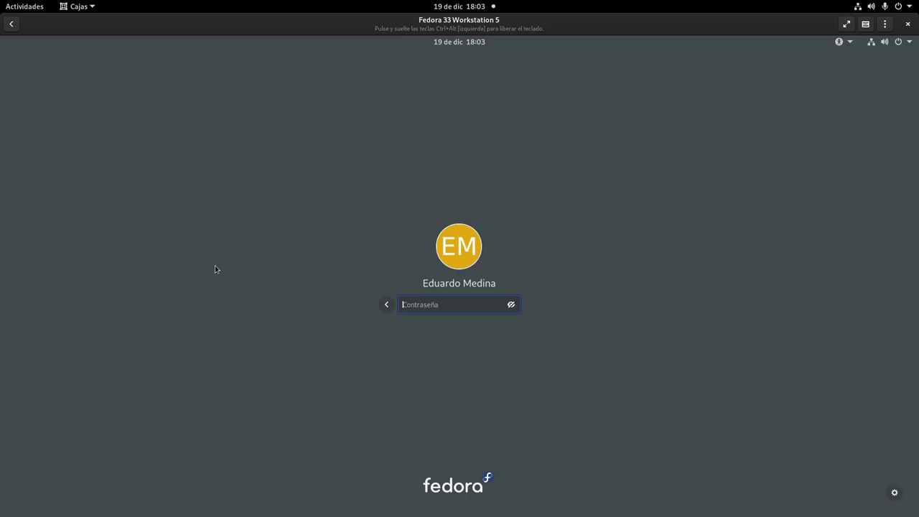
{"action": "left_click", "coordinate": [894, 492]}
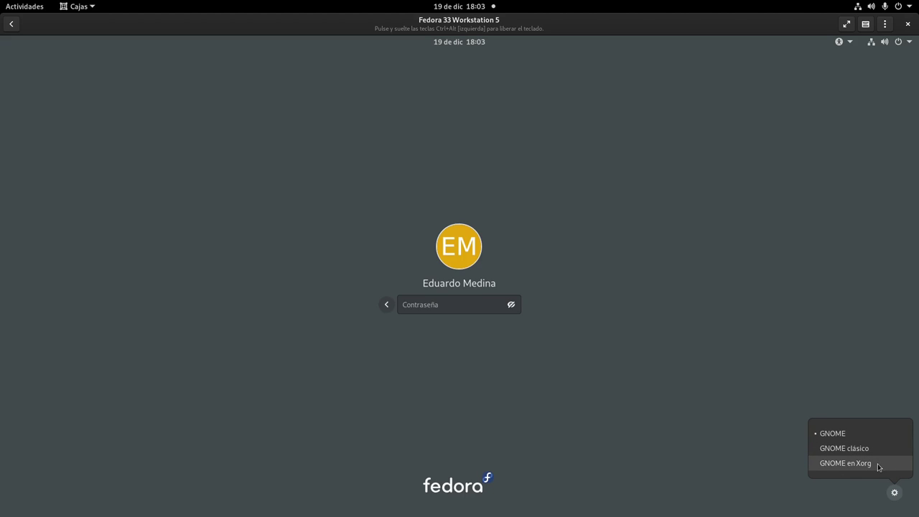
{"action": "left_click", "coordinate": [444, 307]}
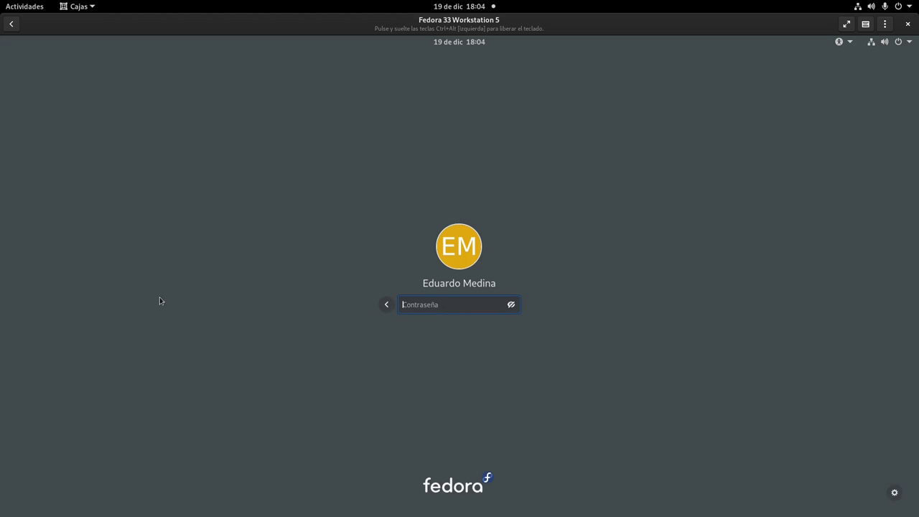
{"action": "type", "text": "•••••••"}
{"action": "key", "text": "Return"}
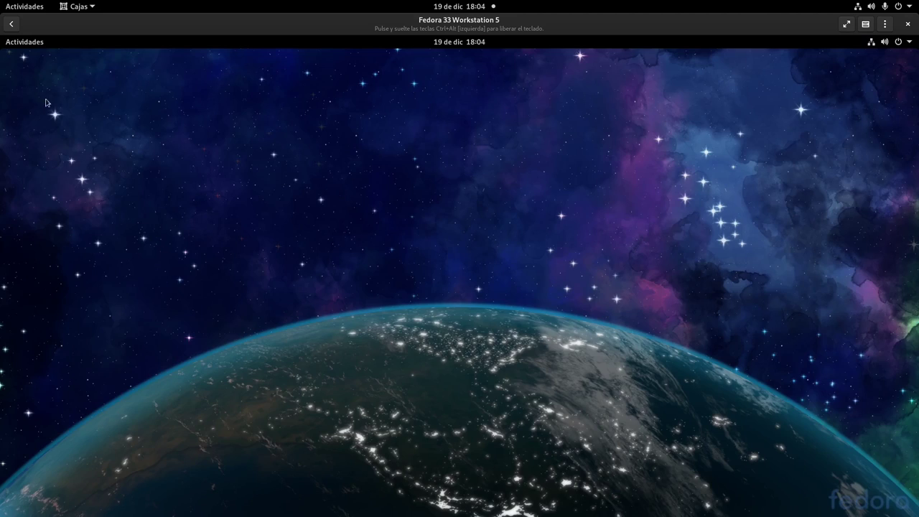
Open Software and look through its software repositories list for the flathub entry, closing the list when finished.
{"action": "left_click", "coordinate": [26, 43]}
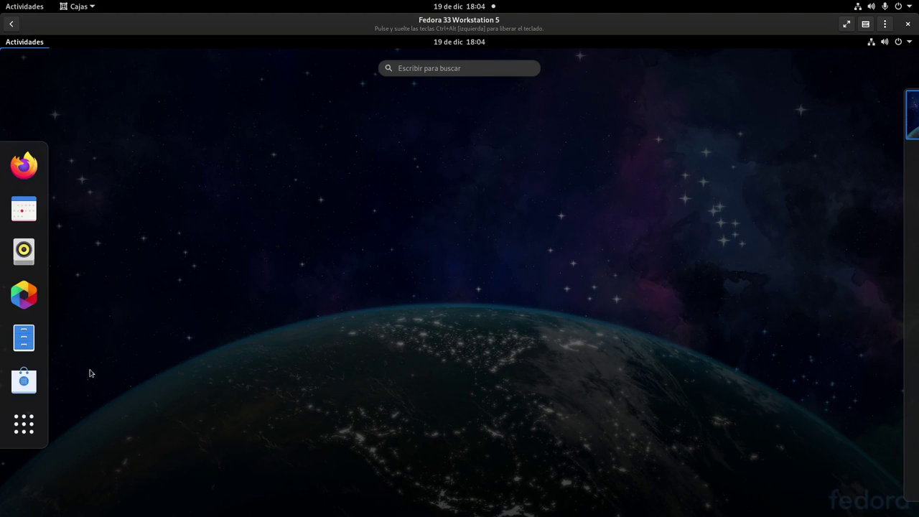
{"action": "left_click", "coordinate": [23, 376]}
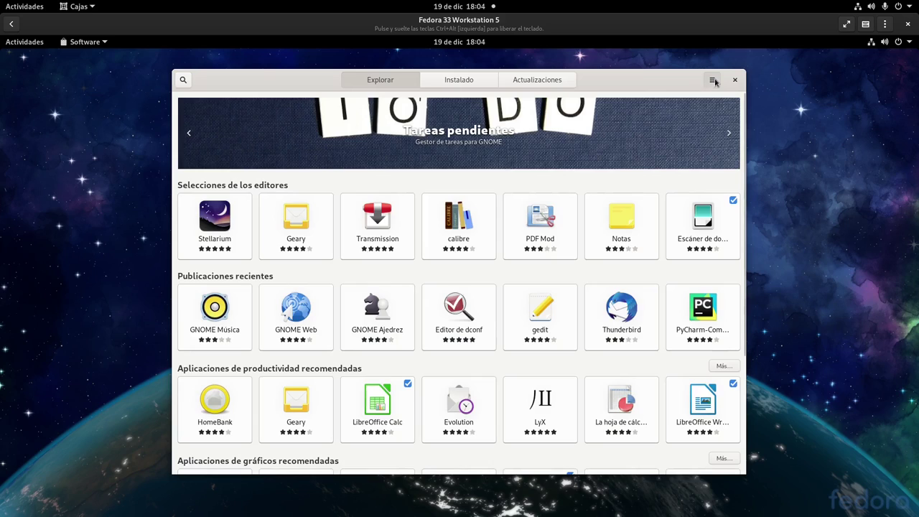
{"action": "left_click", "coordinate": [713, 80]}
{"action": "left_click", "coordinate": [700, 108]}
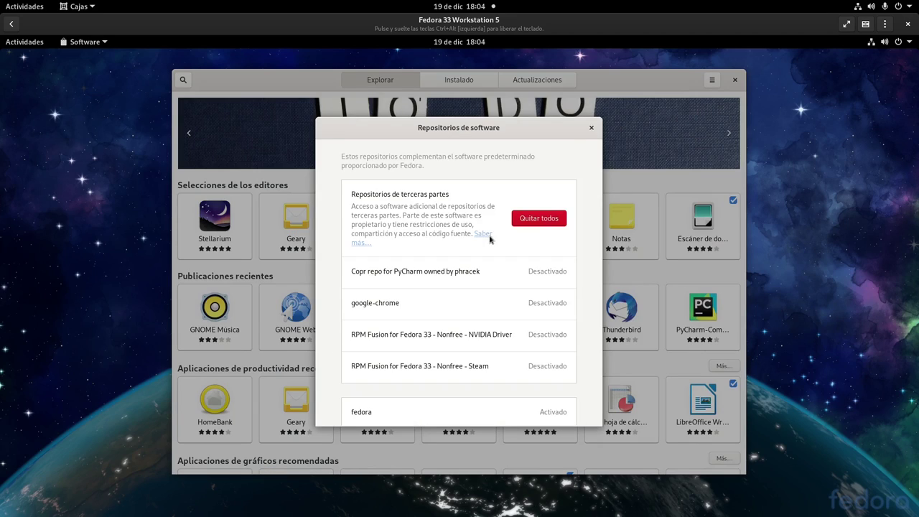
{"action": "scroll", "coordinate": [490, 239], "scroll_direction": "down", "scroll_amount": 5}
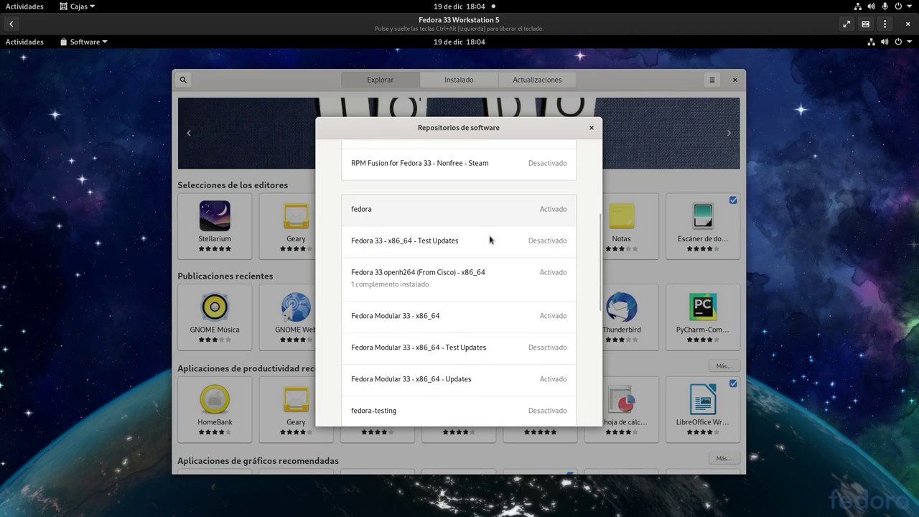
{"action": "scroll", "coordinate": [487, 270], "scroll_direction": "down", "scroll_amount": 1}
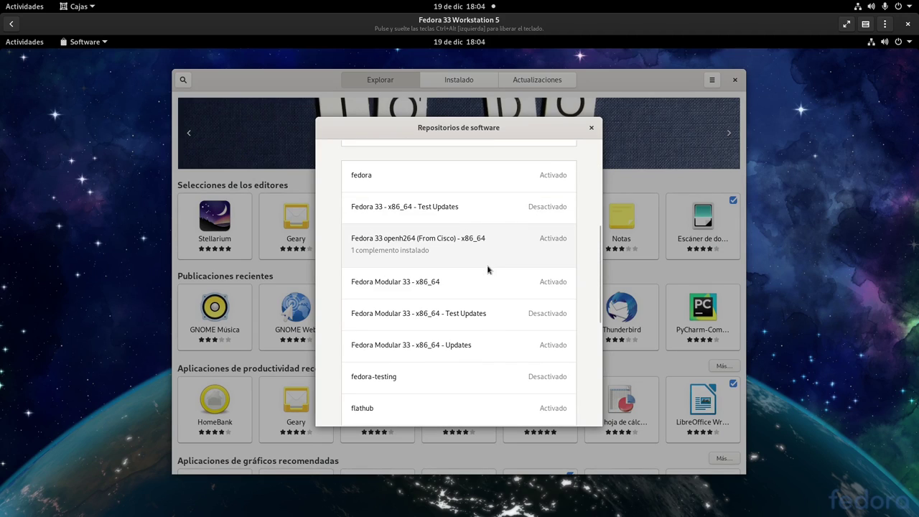
{"action": "scroll", "coordinate": [488, 270], "scroll_direction": "up", "scroll_amount": 3}
{"action": "scroll", "coordinate": [488, 270], "scroll_direction": "down", "scroll_amount": 4}
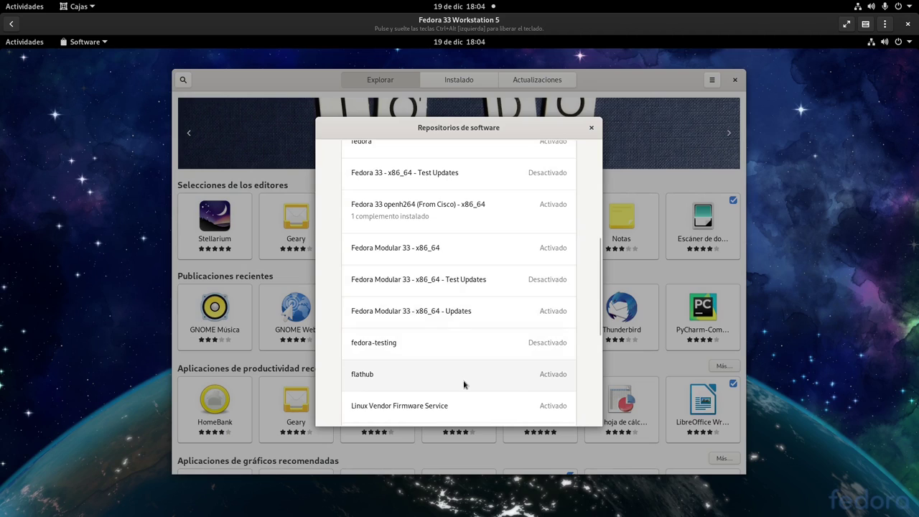
{"action": "left_click", "coordinate": [591, 128]}
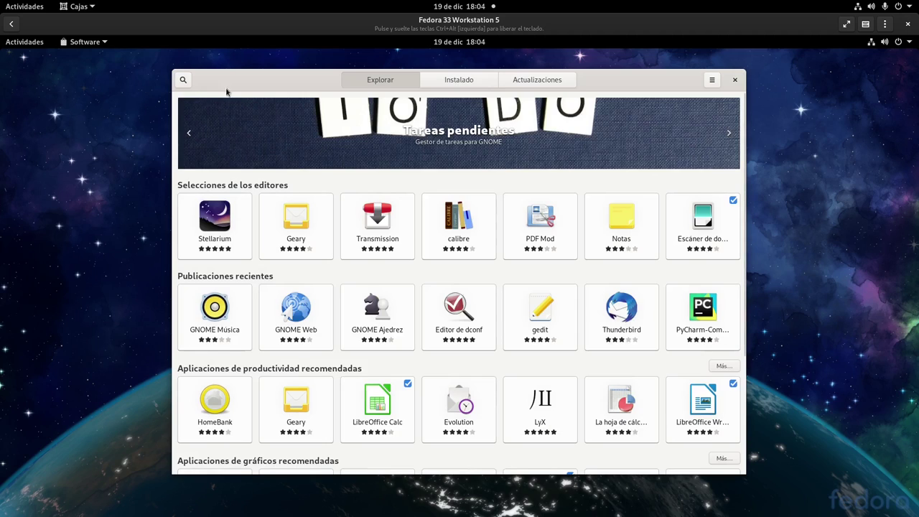
Search Software for postman and clear the search term.
{"action": "left_click", "coordinate": [183, 79]}
{"action": "type", "text": "postman"}
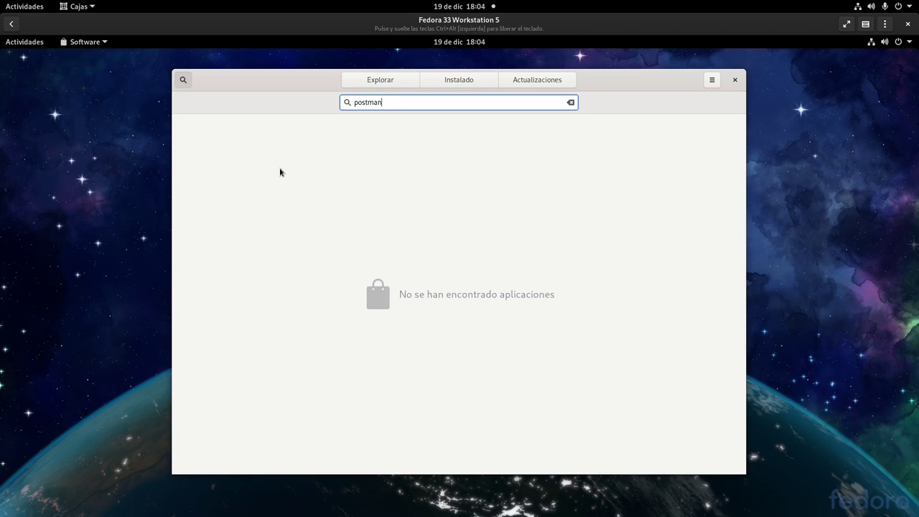
{"action": "key", "text": "BackSpace"}
{"action": "key", "text": "BackSpace"}
{"action": "key", "text": "BackSpace"}
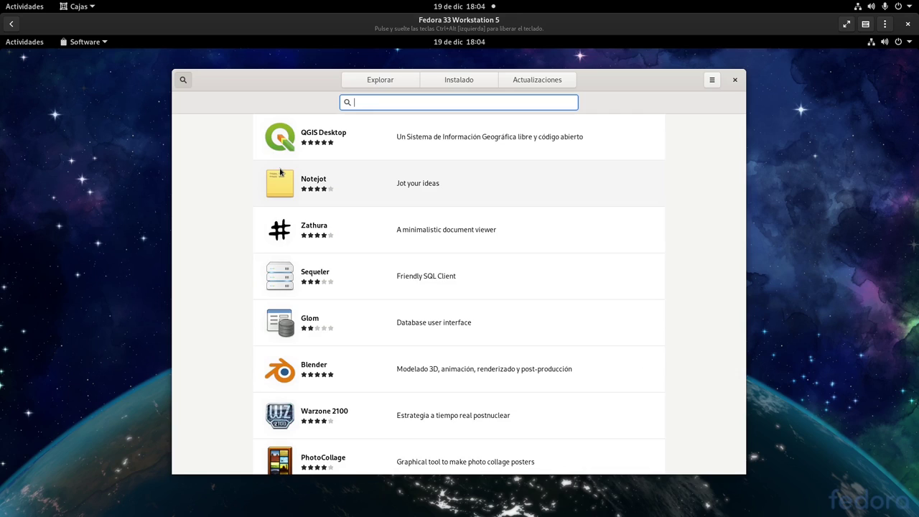
Search for libreoffice, view the LibreOffice and LibreOffice Writer pages, and close Software.
{"action": "type", "text": "libreoffice"}
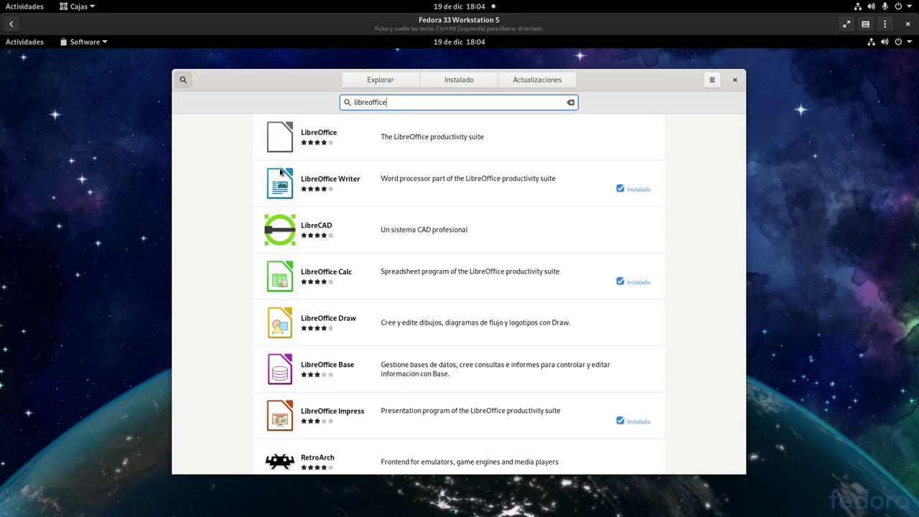
{"action": "left_click", "coordinate": [385, 139]}
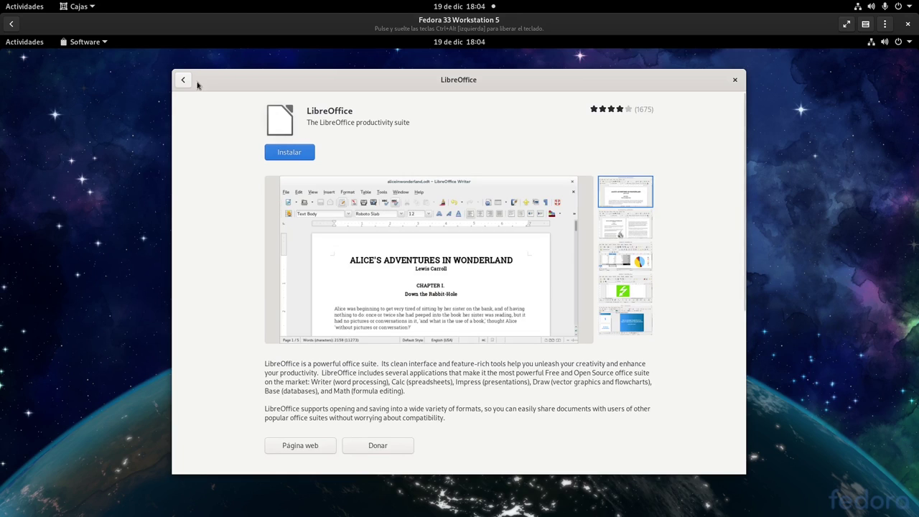
{"action": "left_click", "coordinate": [184, 81]}
{"action": "left_click", "coordinate": [385, 179]}
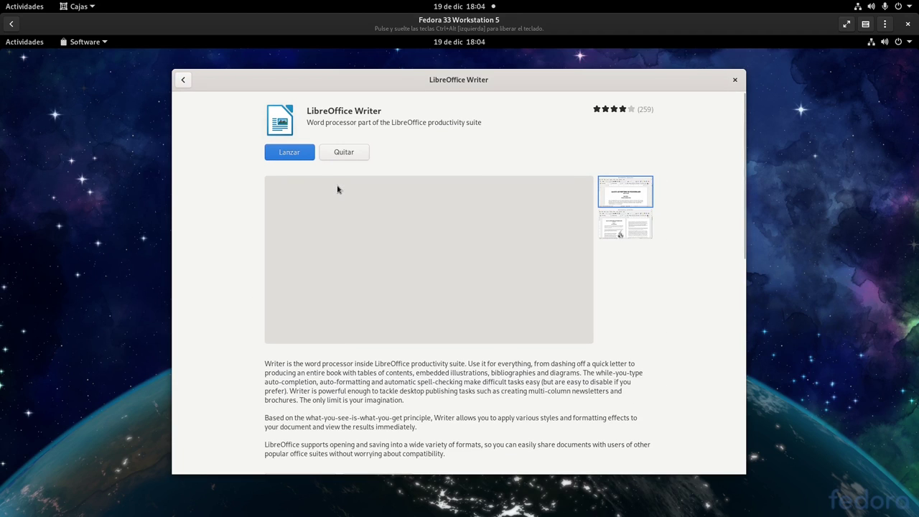
{"action": "left_click", "coordinate": [734, 79]}
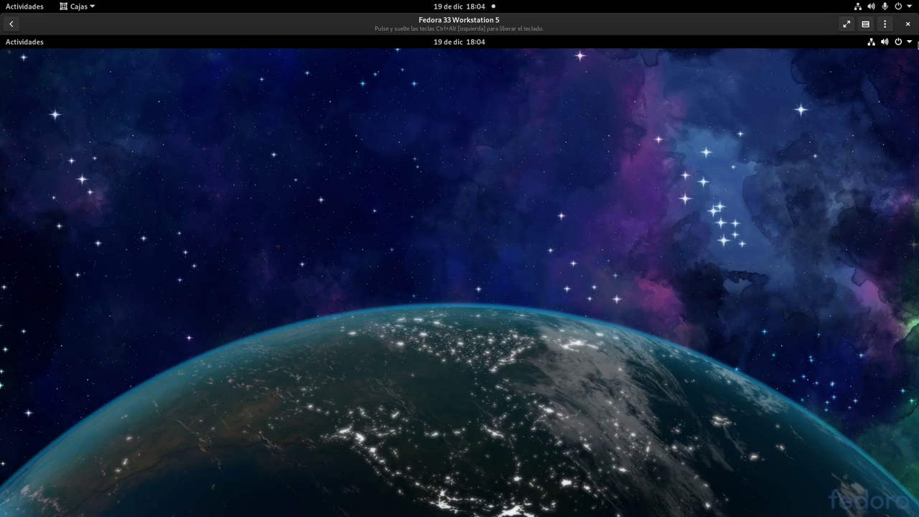
Restart the Fedora virtual machine and log back in with the account password.
{"action": "left_click", "coordinate": [910, 42]}
{"action": "left_click", "coordinate": [856, 147]}
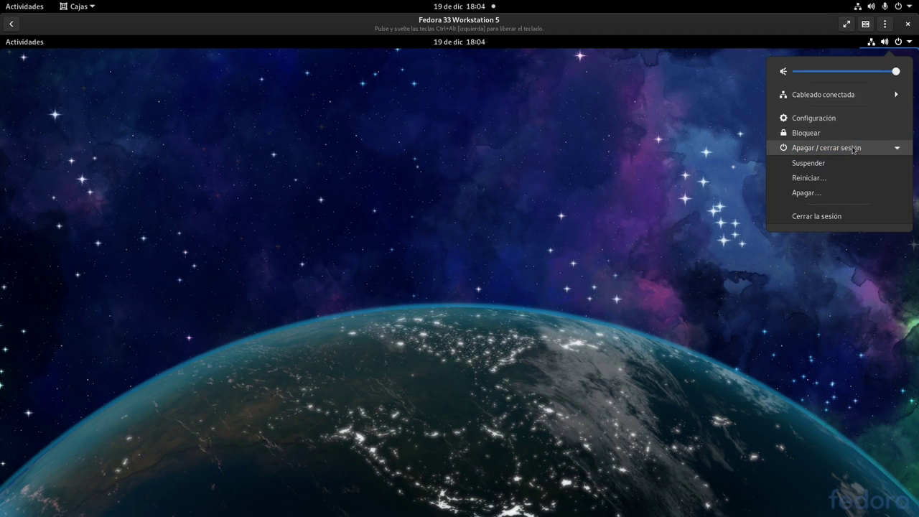
{"action": "left_click", "coordinate": [808, 179]}
{"action": "left_click", "coordinate": [504, 318]}
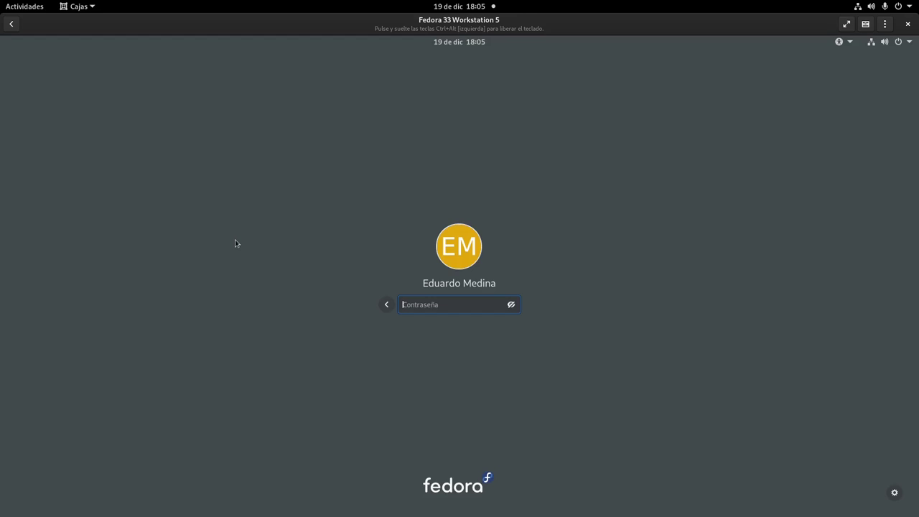
{"action": "type", "text": "******"}
{"action": "key", "text": "Return"}
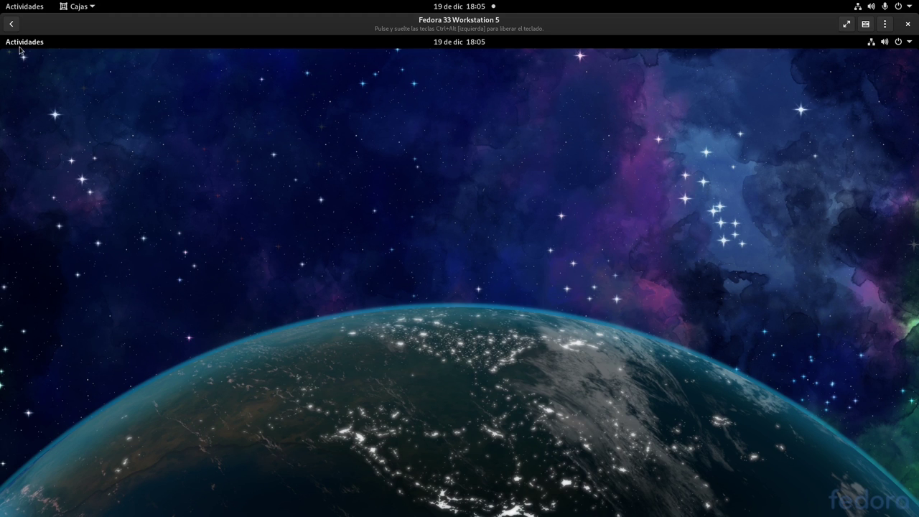
Open Software and search for postman.
{"action": "left_click", "coordinate": [20, 45]}
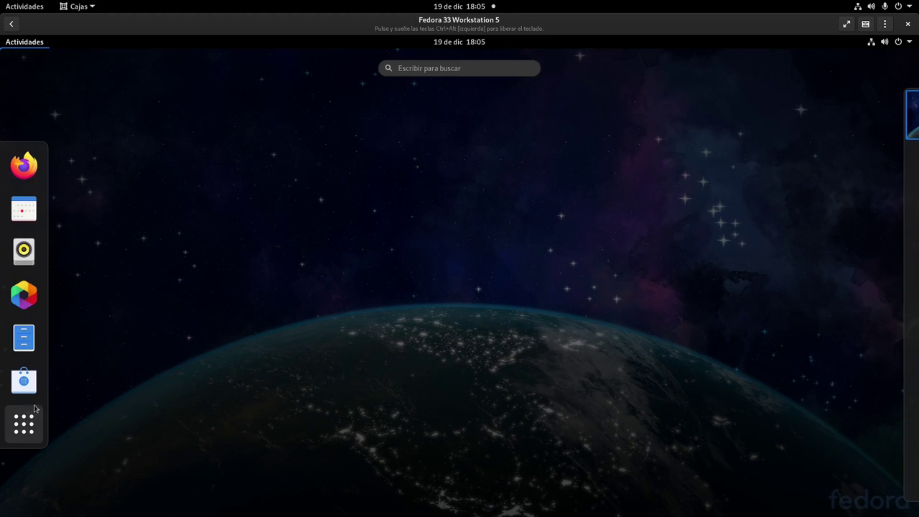
{"action": "left_click", "coordinate": [24, 381]}
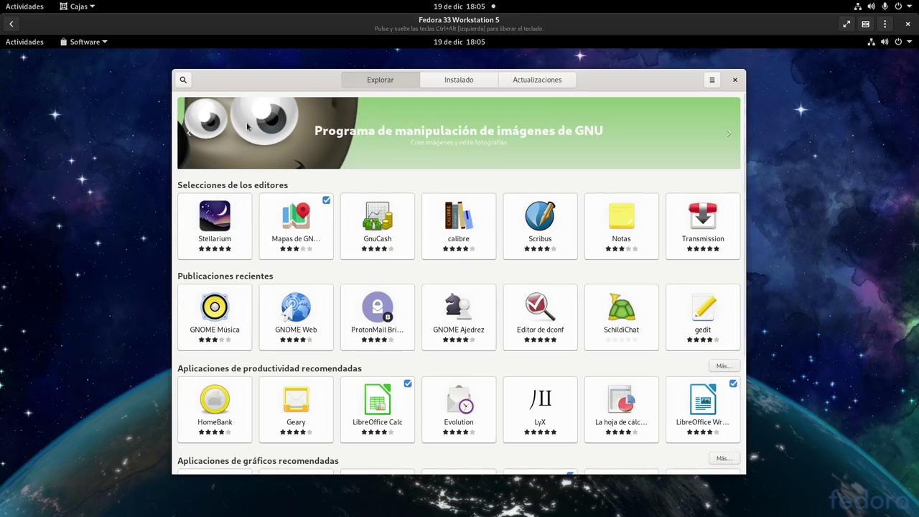
{"action": "left_click", "coordinate": [184, 81]}
{"action": "type", "text": "postman"}
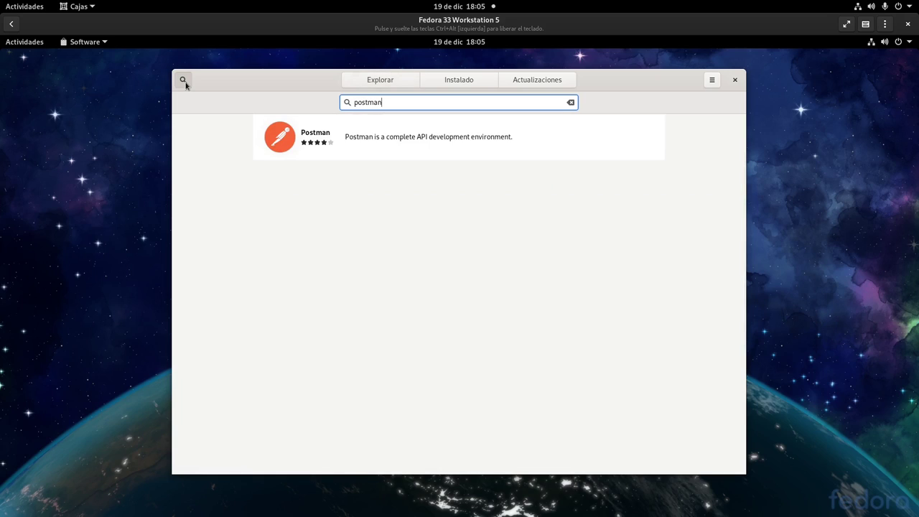
Open the Postman page, check its source and other details, and return to the search results.
{"action": "left_click", "coordinate": [394, 148]}
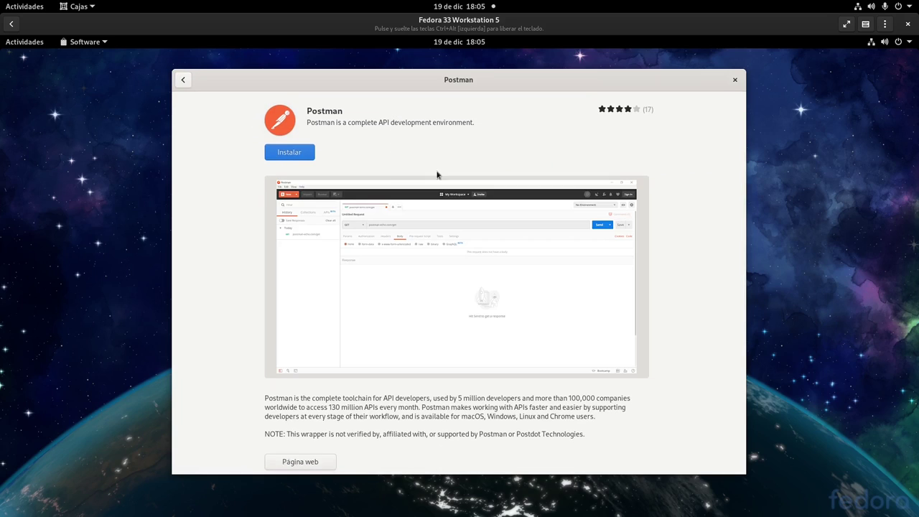
{"action": "scroll", "coordinate": [562, 306], "scroll_direction": "down", "scroll_amount": 3}
{"action": "scroll", "coordinate": [562, 306], "scroll_direction": "down", "scroll_amount": 1}
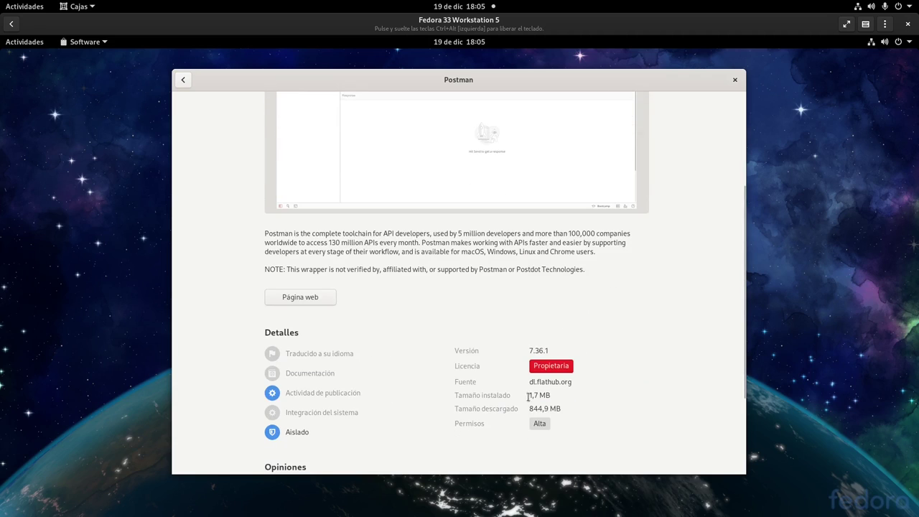
{"action": "scroll", "coordinate": [308, 350], "scroll_direction": "up", "scroll_amount": 4}
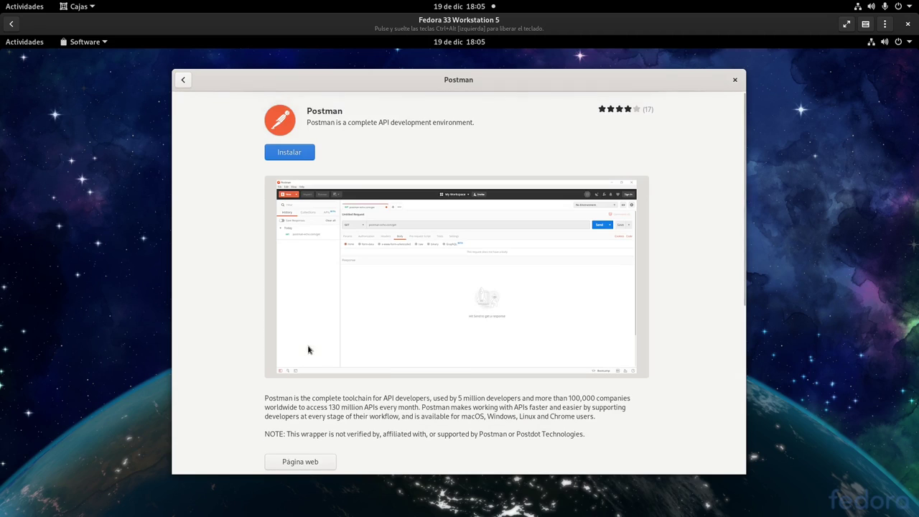
{"action": "left_click", "coordinate": [183, 80]}
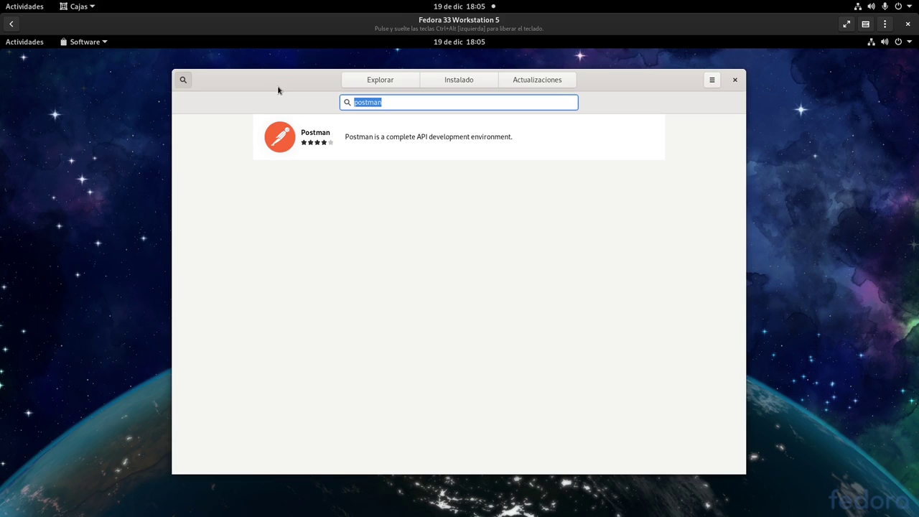
Search for libreoffice, open the LibreOffice page, and review its available sources and the Fedora package's details.
{"action": "type", "text": "libreoffice"}
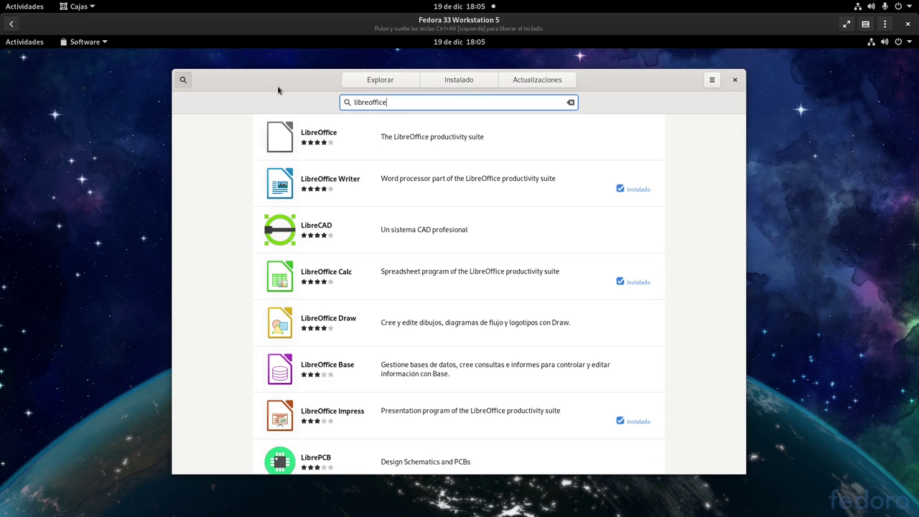
{"action": "left_click", "coordinate": [351, 129]}
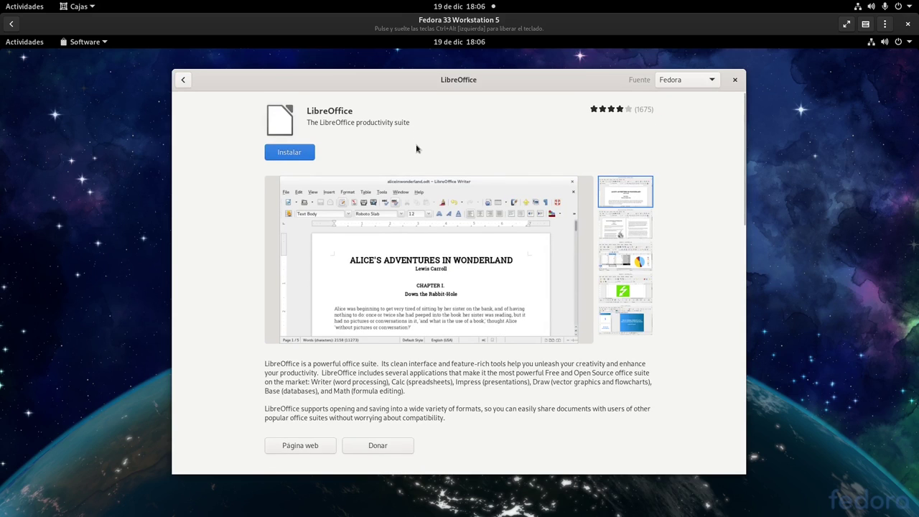
{"action": "left_click", "coordinate": [686, 81]}
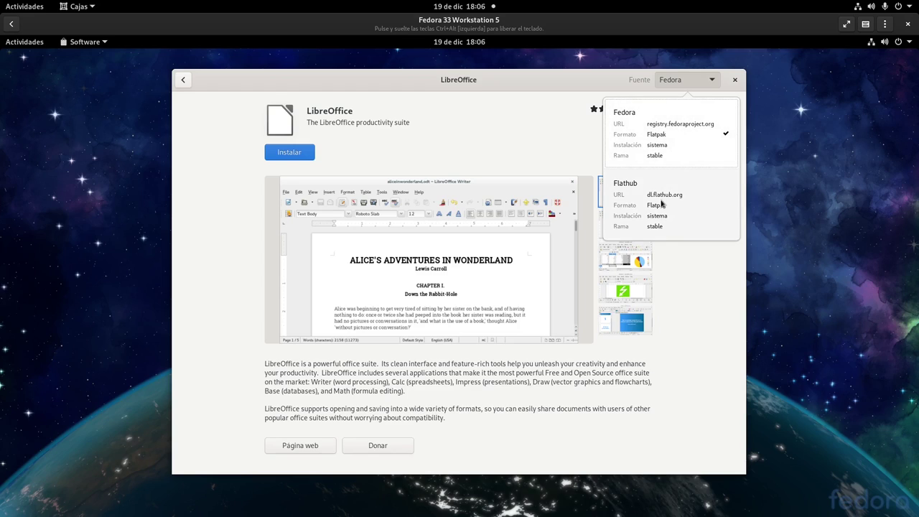
{"action": "left_click", "coordinate": [518, 340]}
{"action": "scroll", "coordinate": [518, 339], "scroll_direction": "down", "scroll_amount": 5}
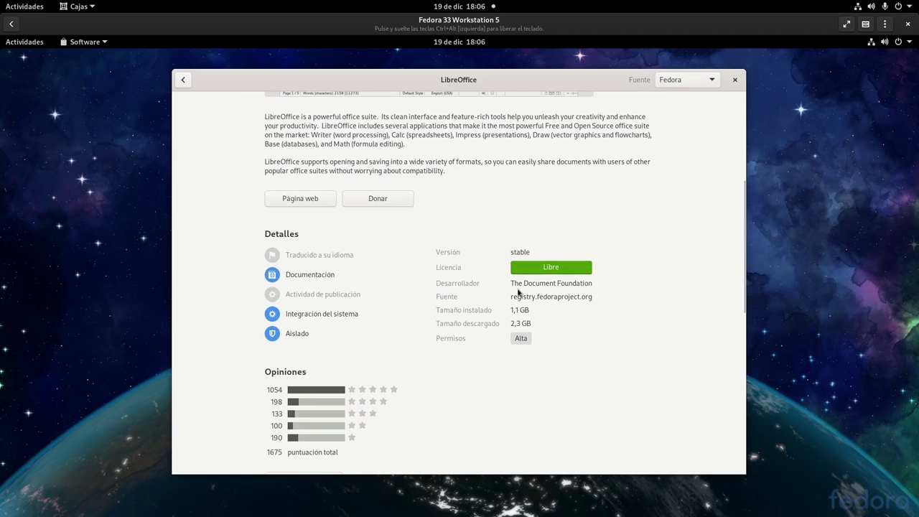
{"action": "scroll", "coordinate": [441, 324], "scroll_direction": "down", "scroll_amount": 3}
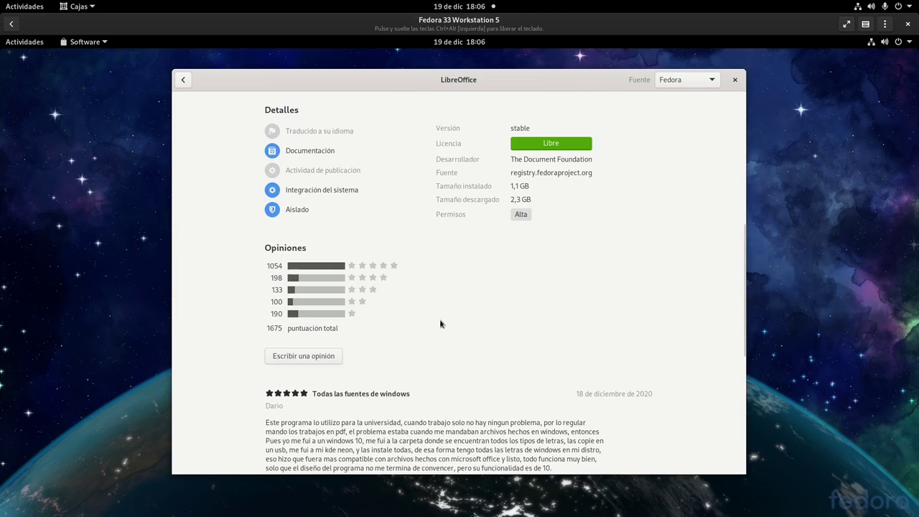
{"action": "scroll", "coordinate": [441, 324], "scroll_direction": "up", "scroll_amount": 9}
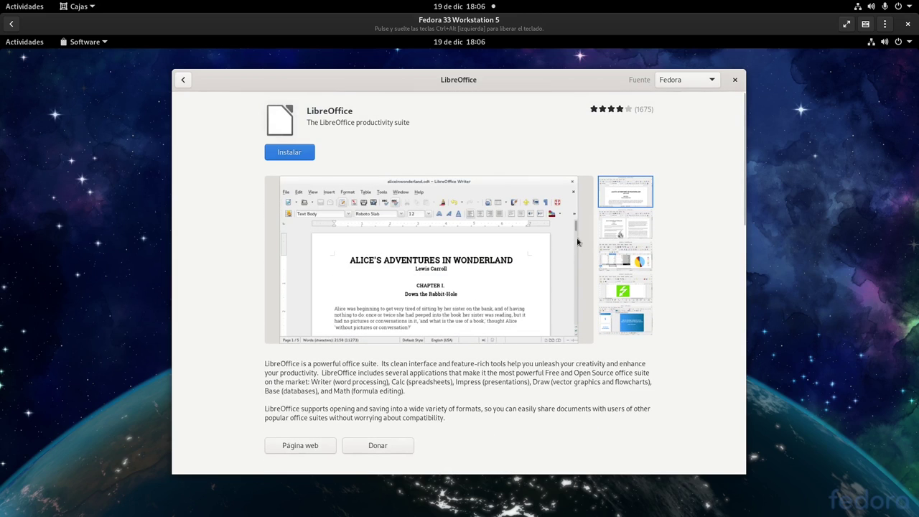
Switch the LibreOffice page's source to Flathub and examine that package's details.
{"action": "left_click", "coordinate": [677, 80]}
{"action": "left_click", "coordinate": [655, 201]}
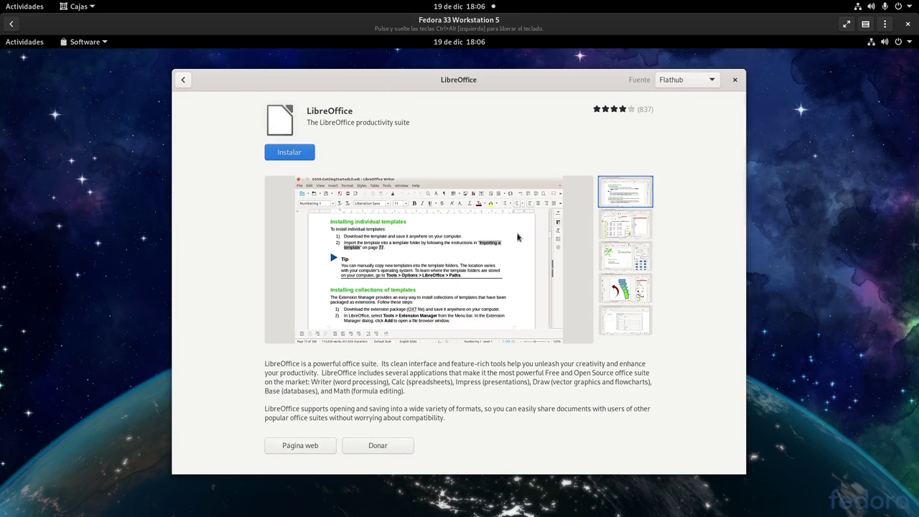
{"action": "scroll", "coordinate": [515, 239], "scroll_direction": "down", "scroll_amount": 2}
{"action": "scroll", "coordinate": [515, 239], "scroll_direction": "down", "scroll_amount": 2}
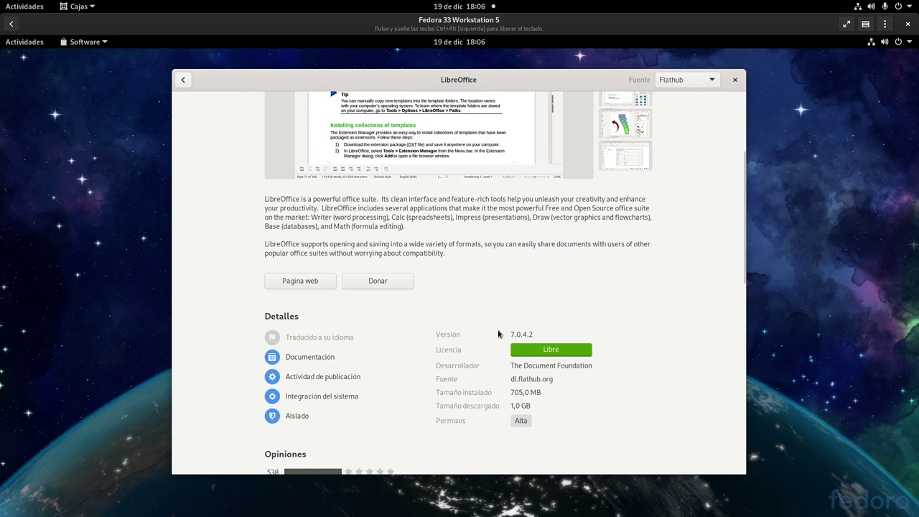